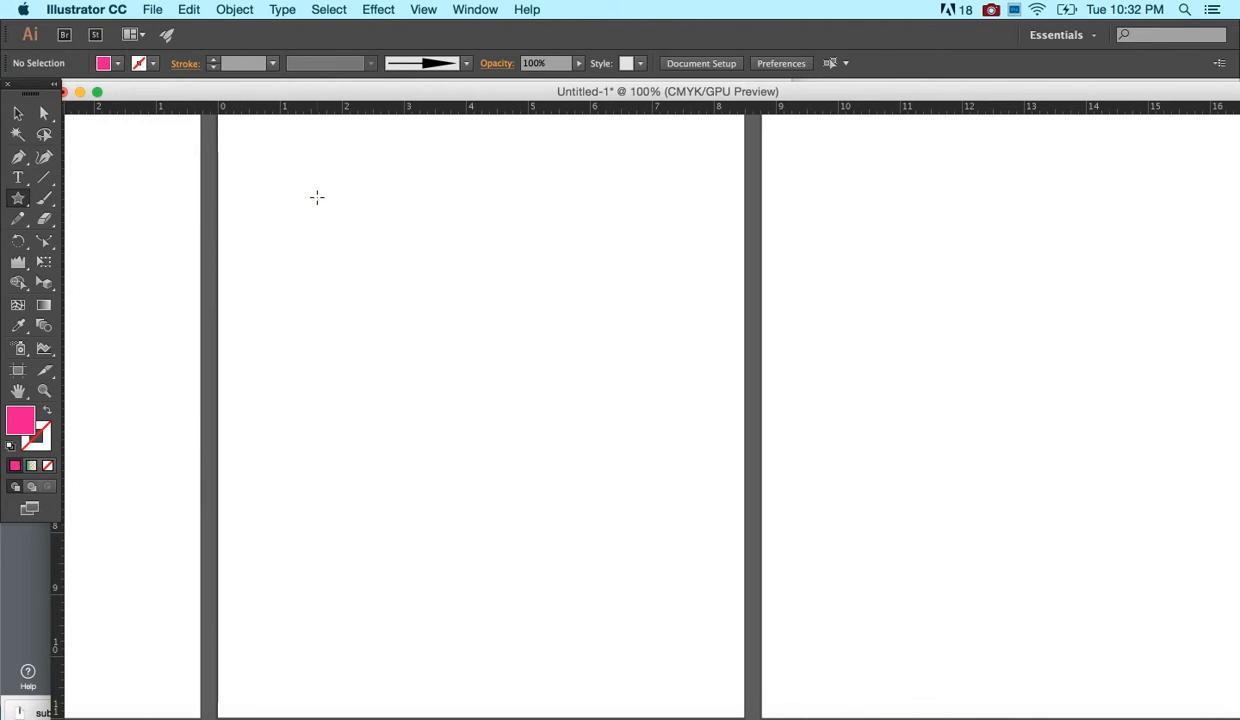
Show the Symbols panel and place it on the empty canvas beside the artboard
click(466, 9)
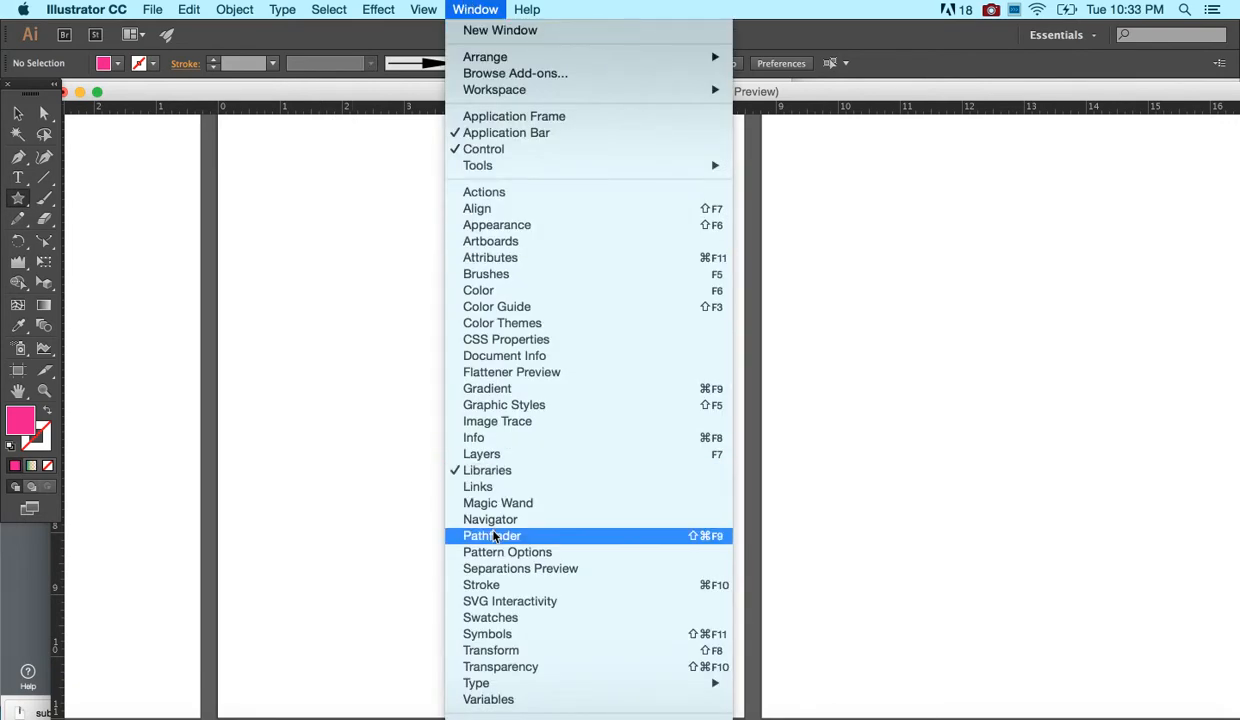
click(470, 633)
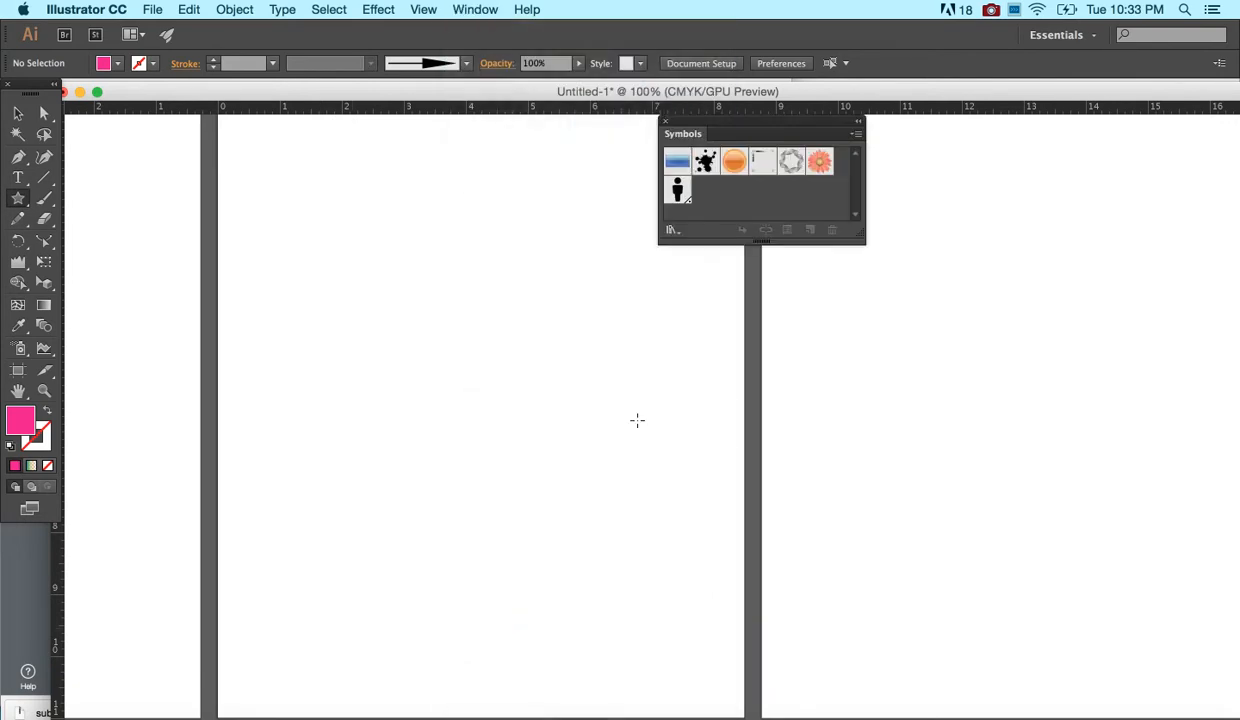
drag(716, 127, 907, 138)
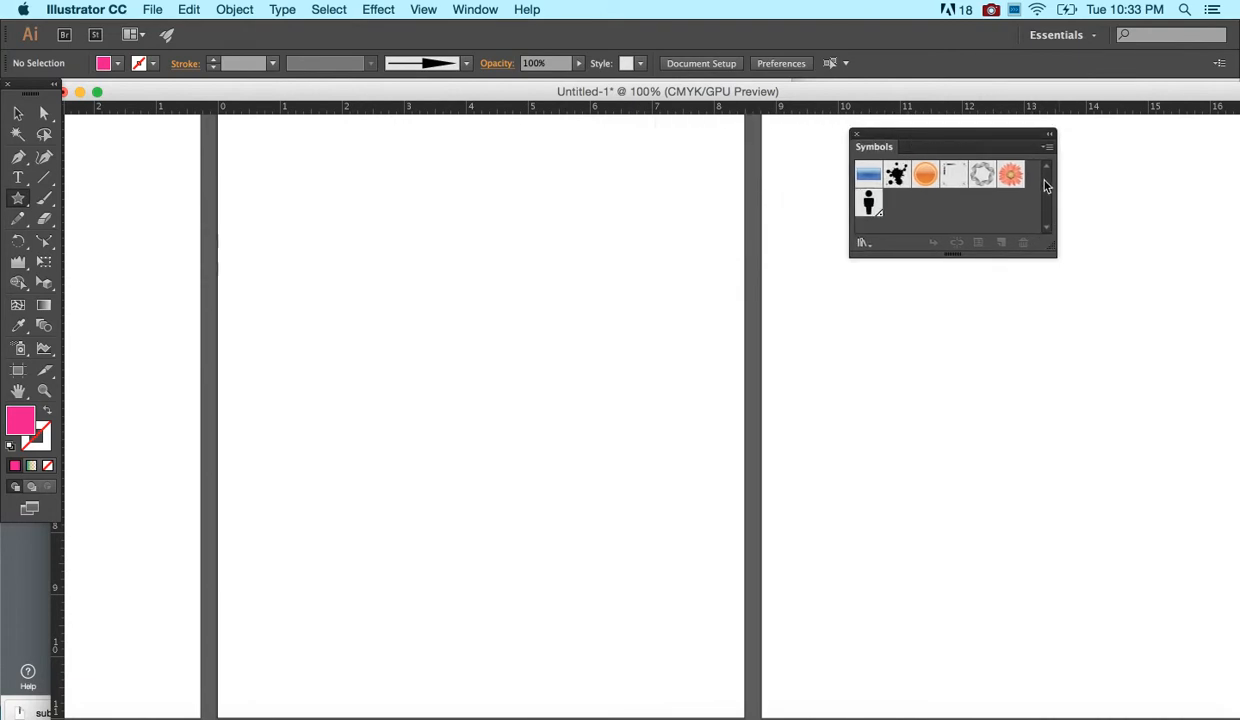
Open the Florid Vector Pack symbol library, add the Florid Vector Pack 15 flourish to the document's symbols, and place the library below the Symbols panel
click(1047, 147)
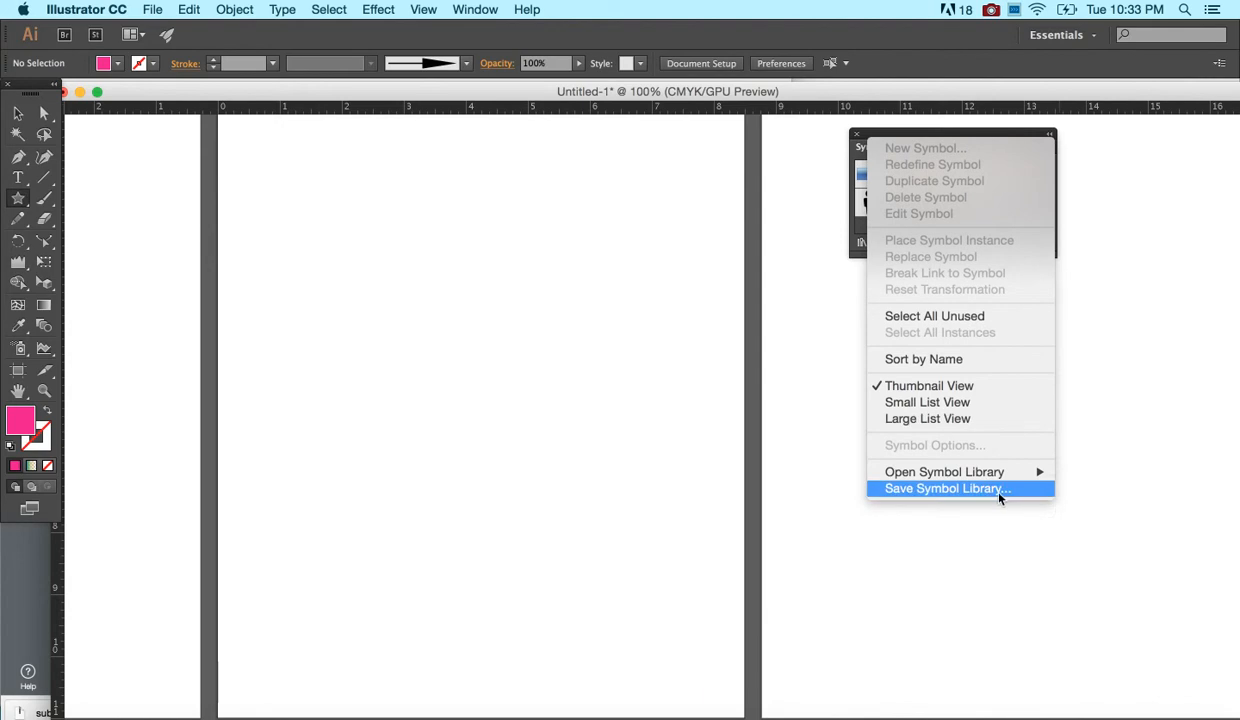
mouse_move(965, 472)
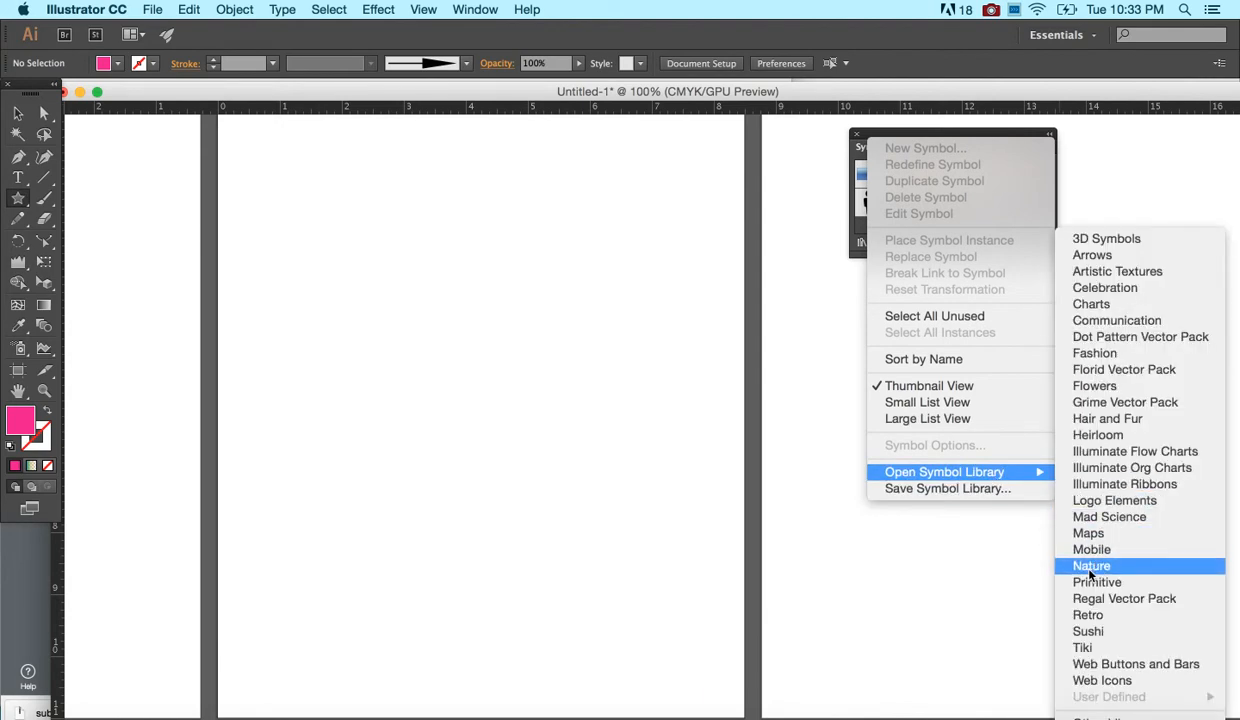
click(1102, 368)
drag(722, 456, 785, 608)
click(690, 418)
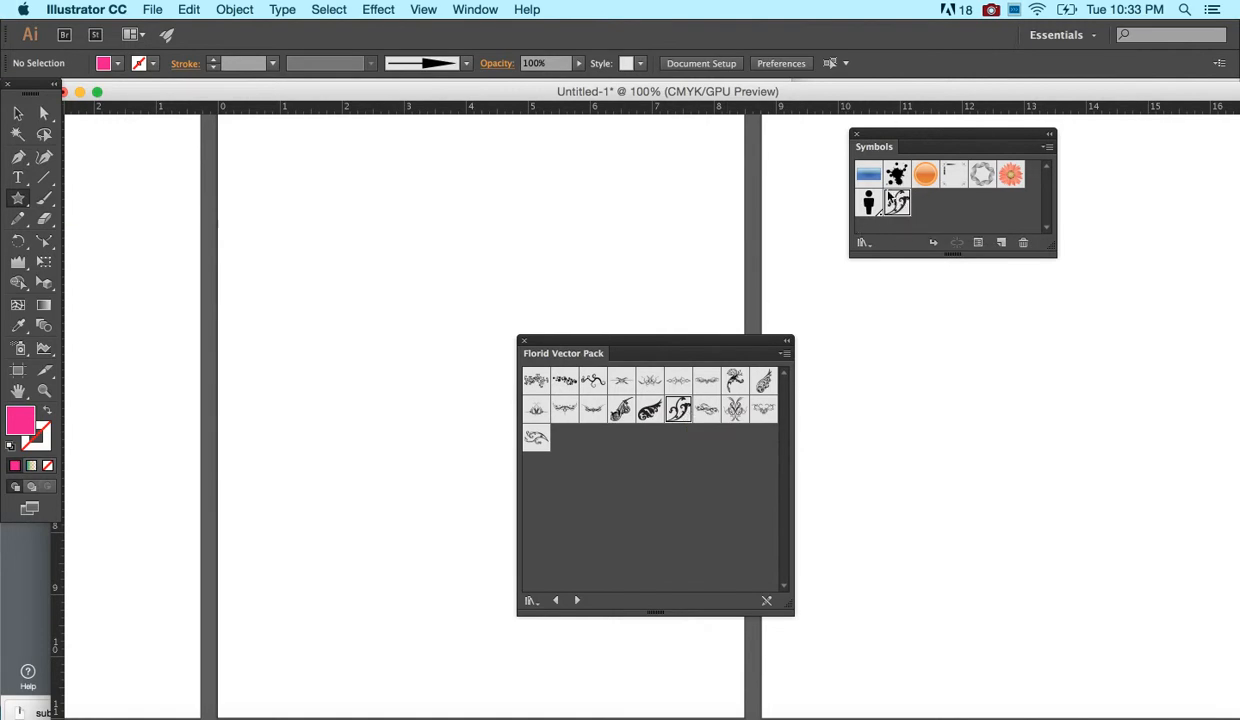
drag(561, 345, 878, 323)
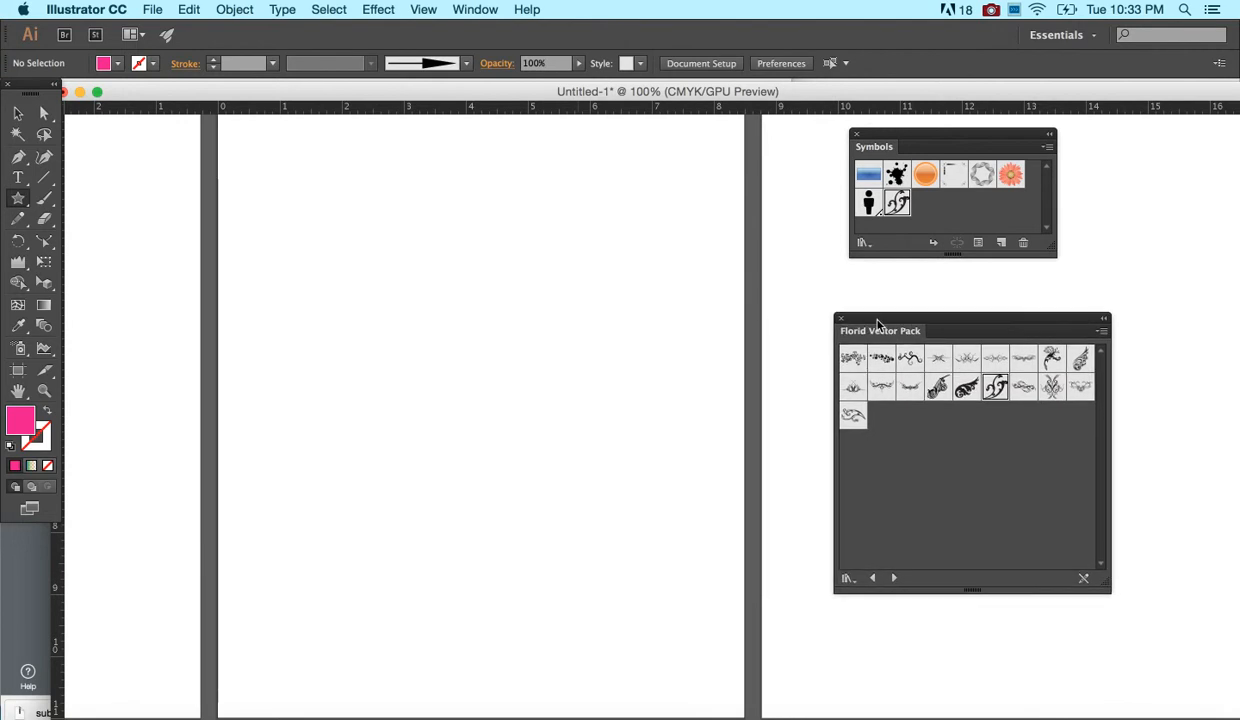
Open the Sushi symbol library, add the Aoyagi symbol to the document's symbols, and close the libraries
click(1046, 147)
mouse_move(1036, 471)
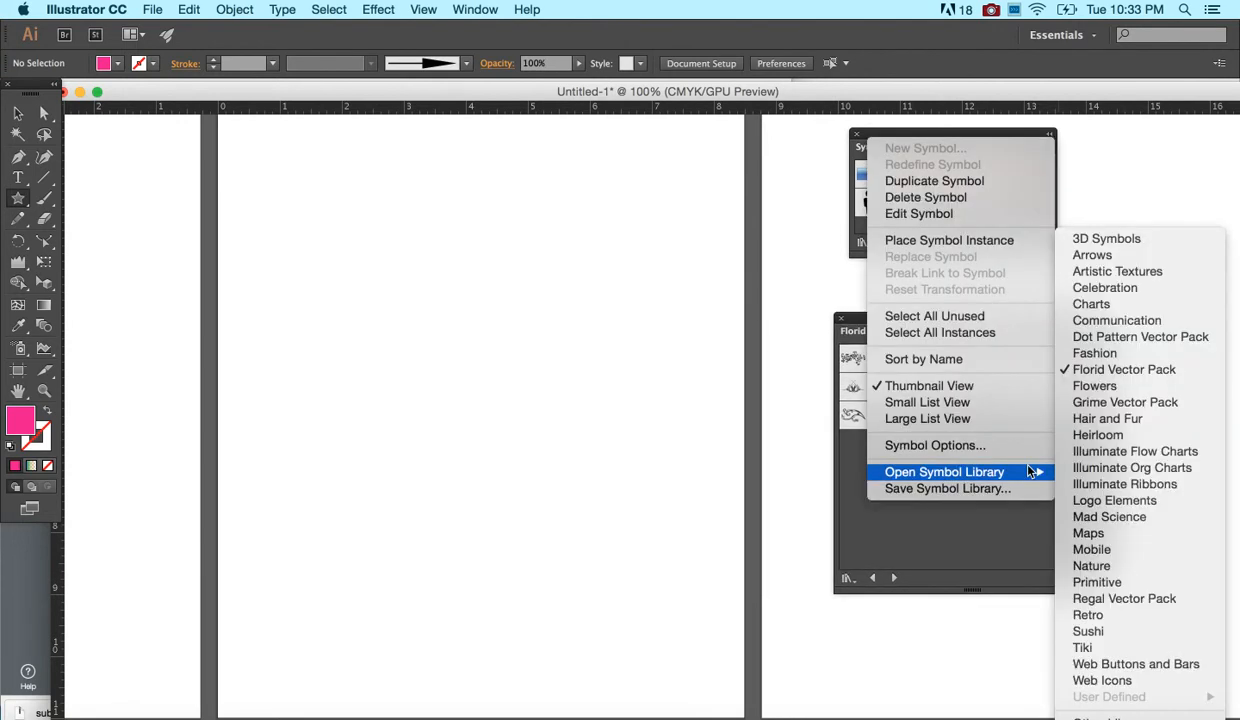
click(1139, 629)
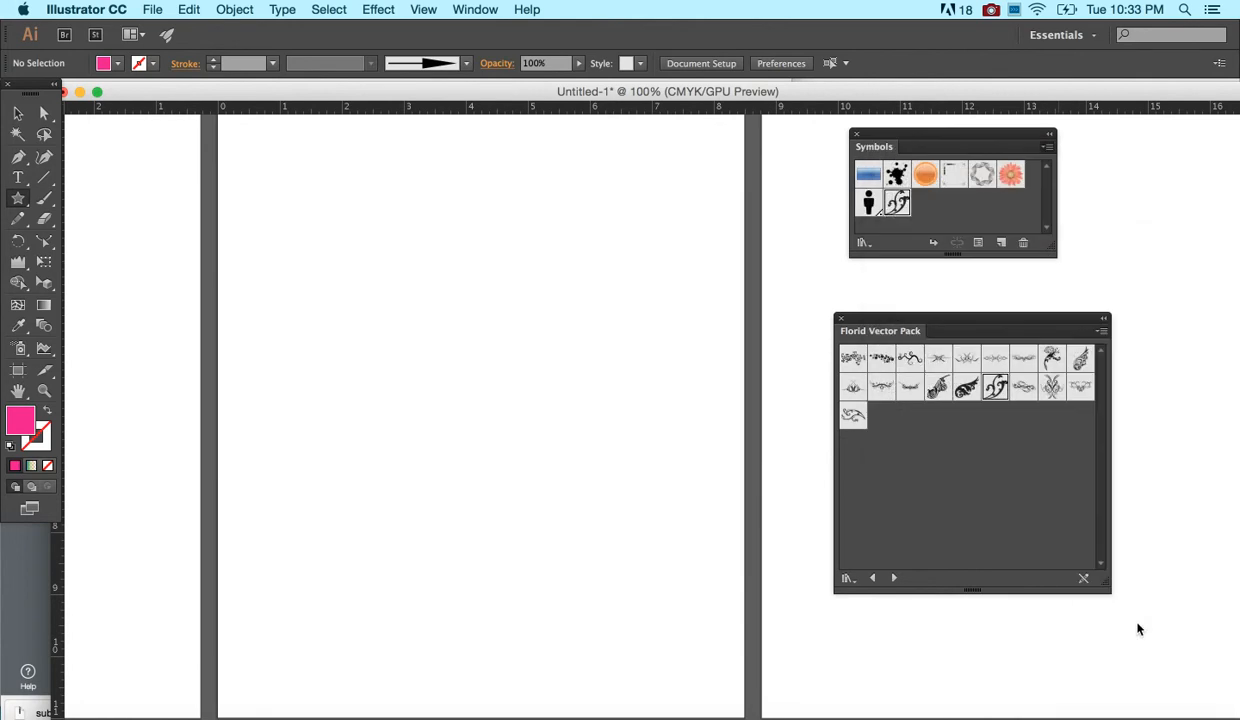
click(909, 387)
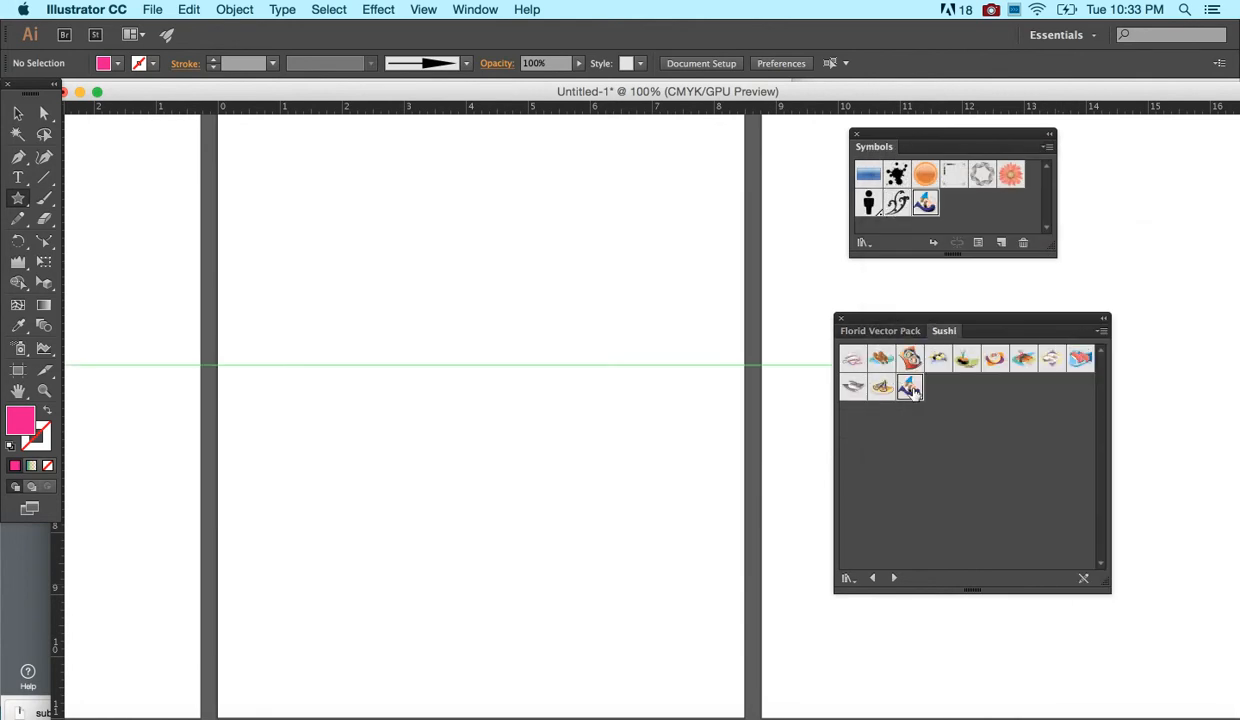
click(840, 318)
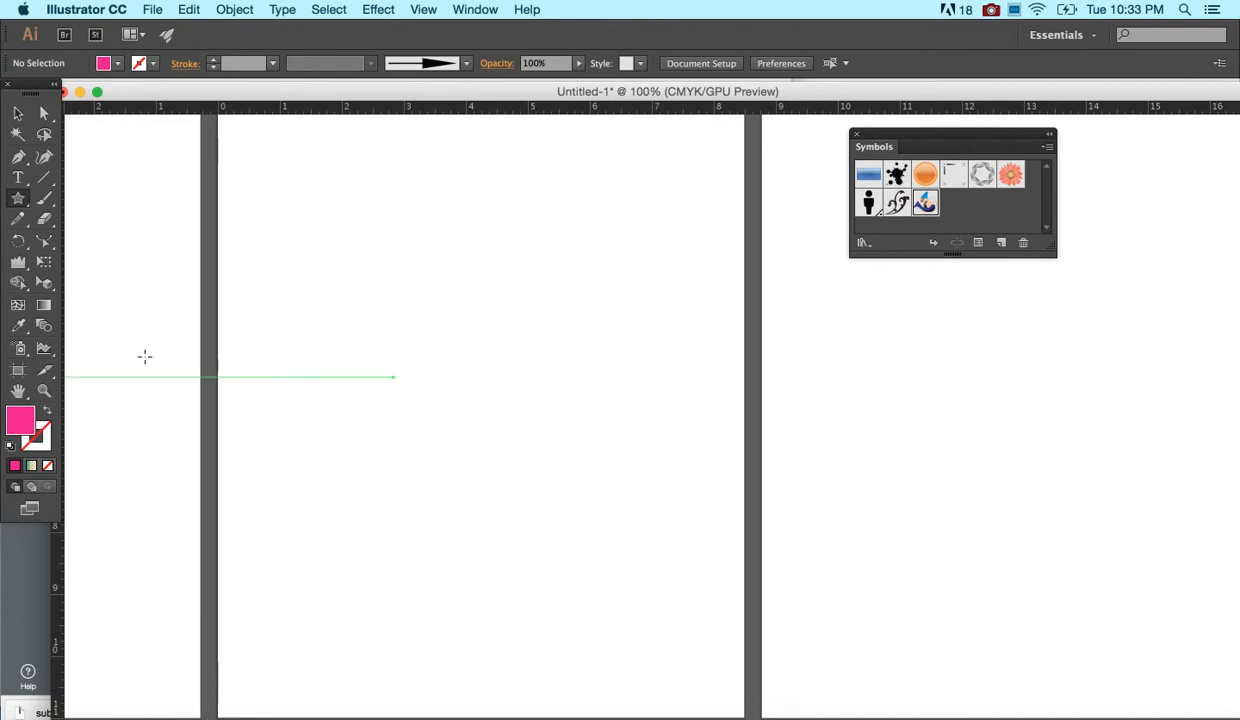
Draw a pink five-pointed star about 2.8 in wide in the upper part of the artboard
click(19, 115)
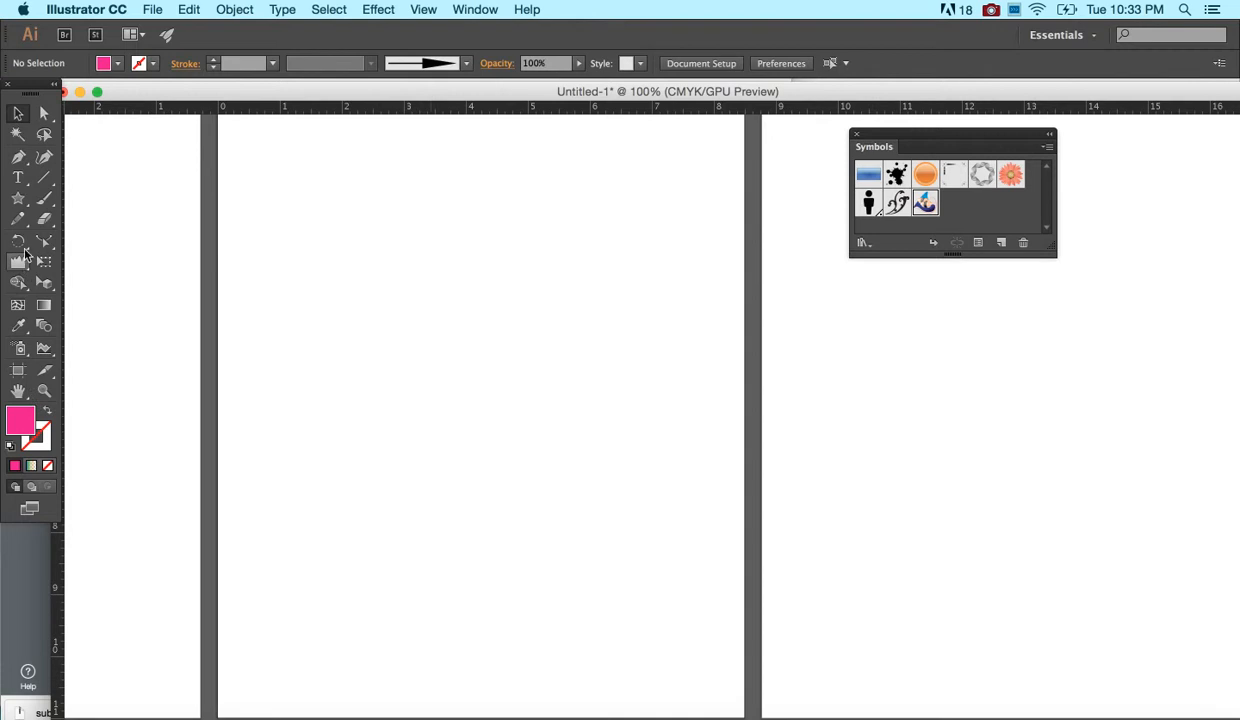
click(18, 199)
drag(387, 269, 441, 325)
click(19, 114)
Create a symbol from the pink star named "star", with export type Graphic and guides for 9-slice scaling enabled
click(1047, 148)
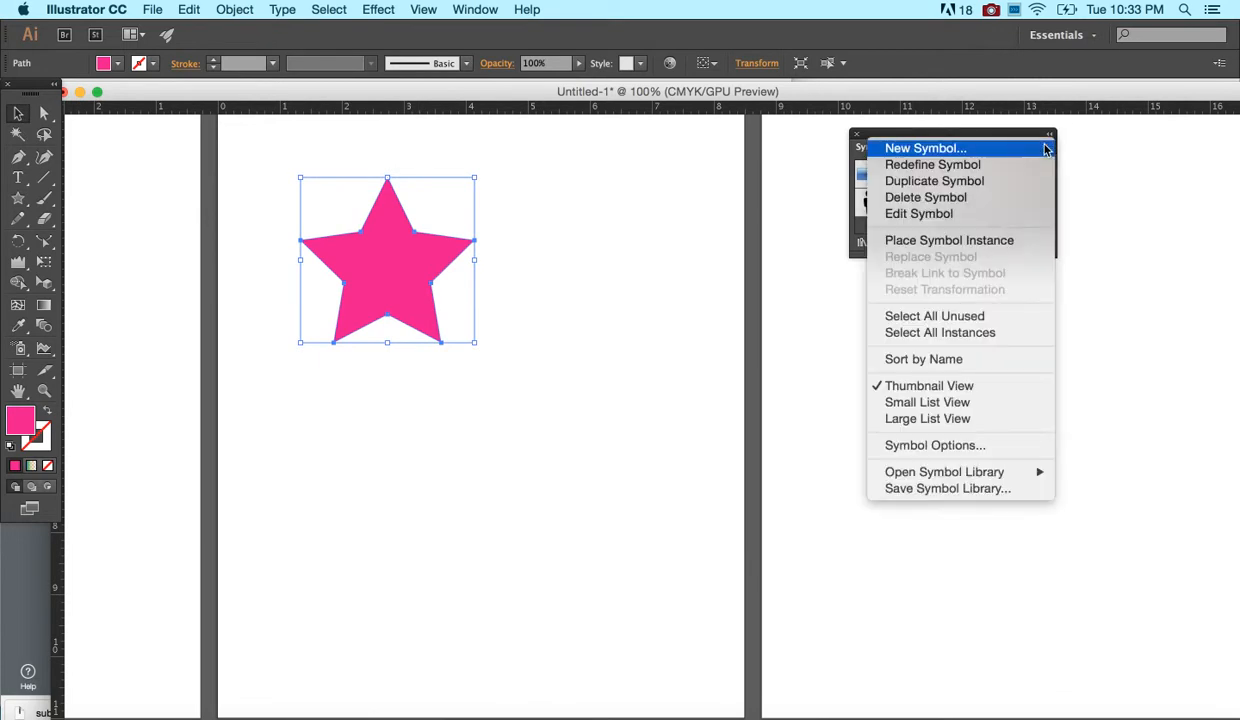
click(1028, 151)
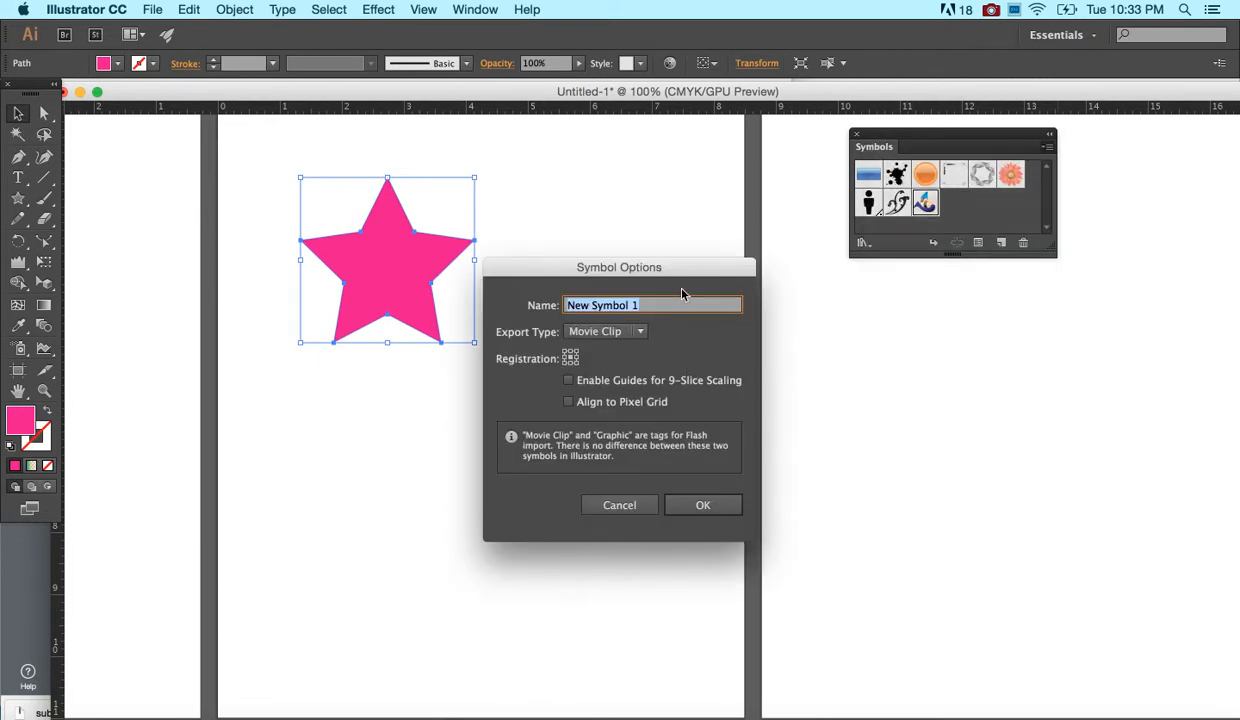
click(605, 331)
click(604, 366)
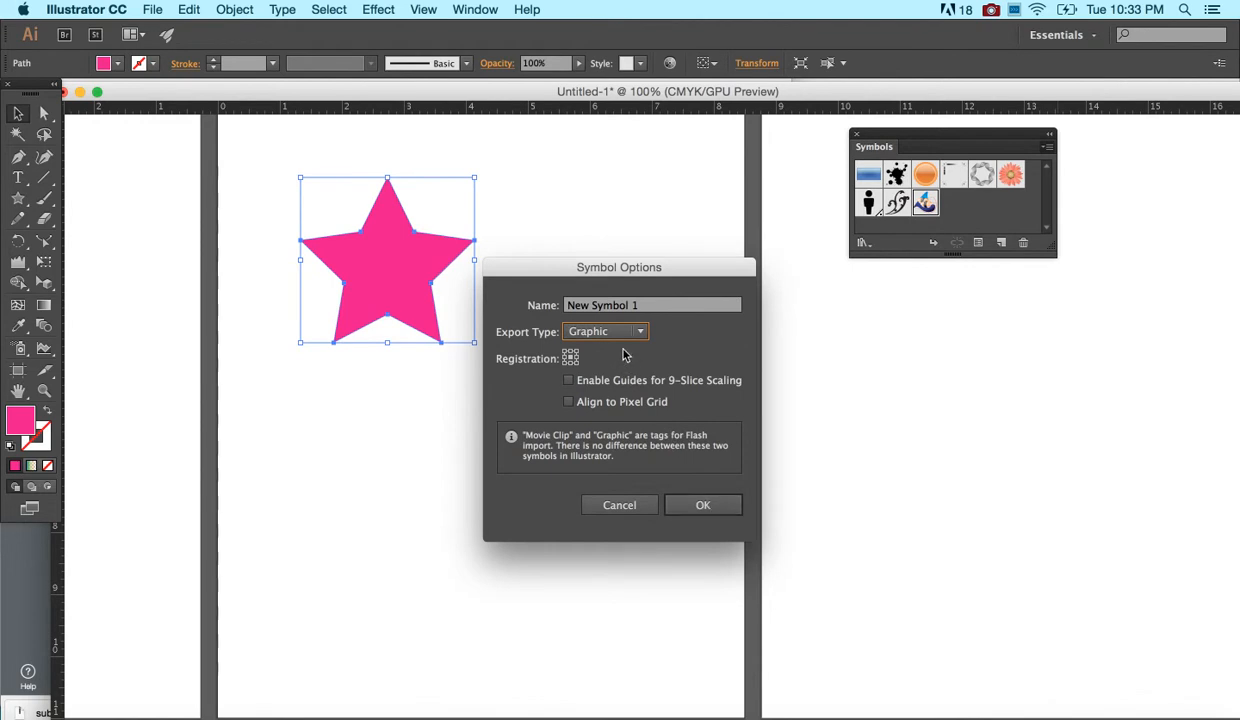
click(622, 387)
triple_click(649, 313)
text(sta)
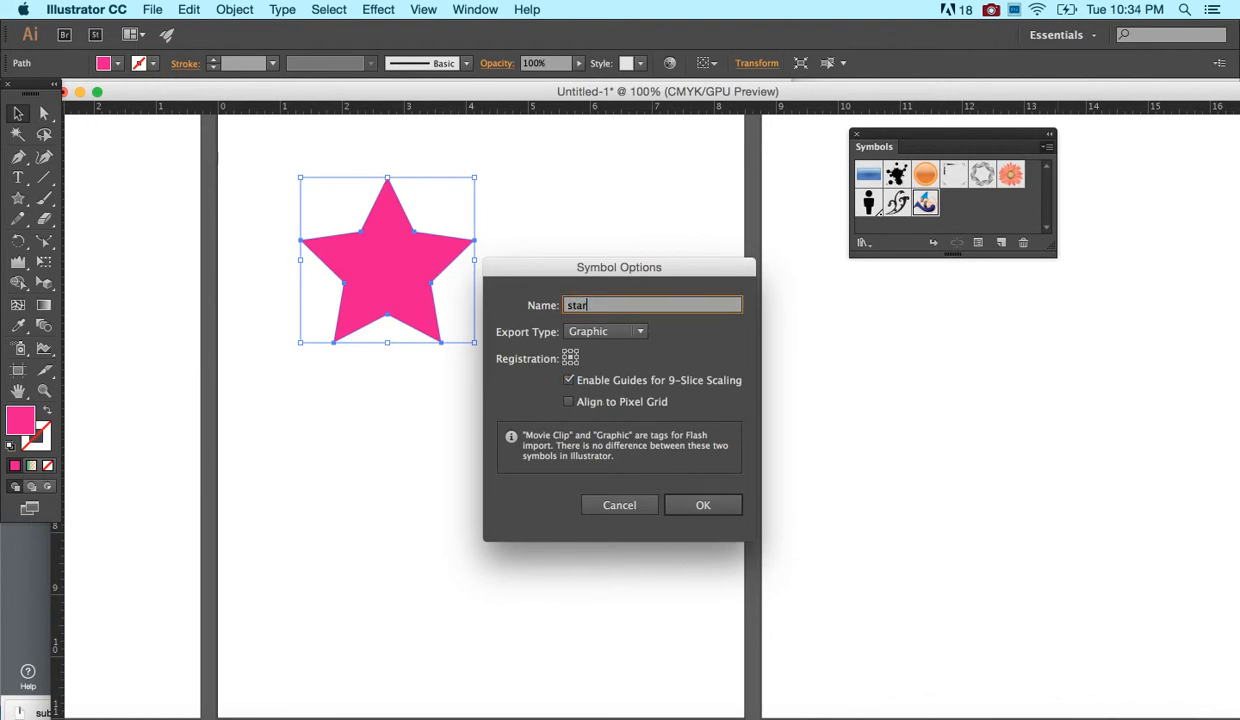
text(r)
key(Return)
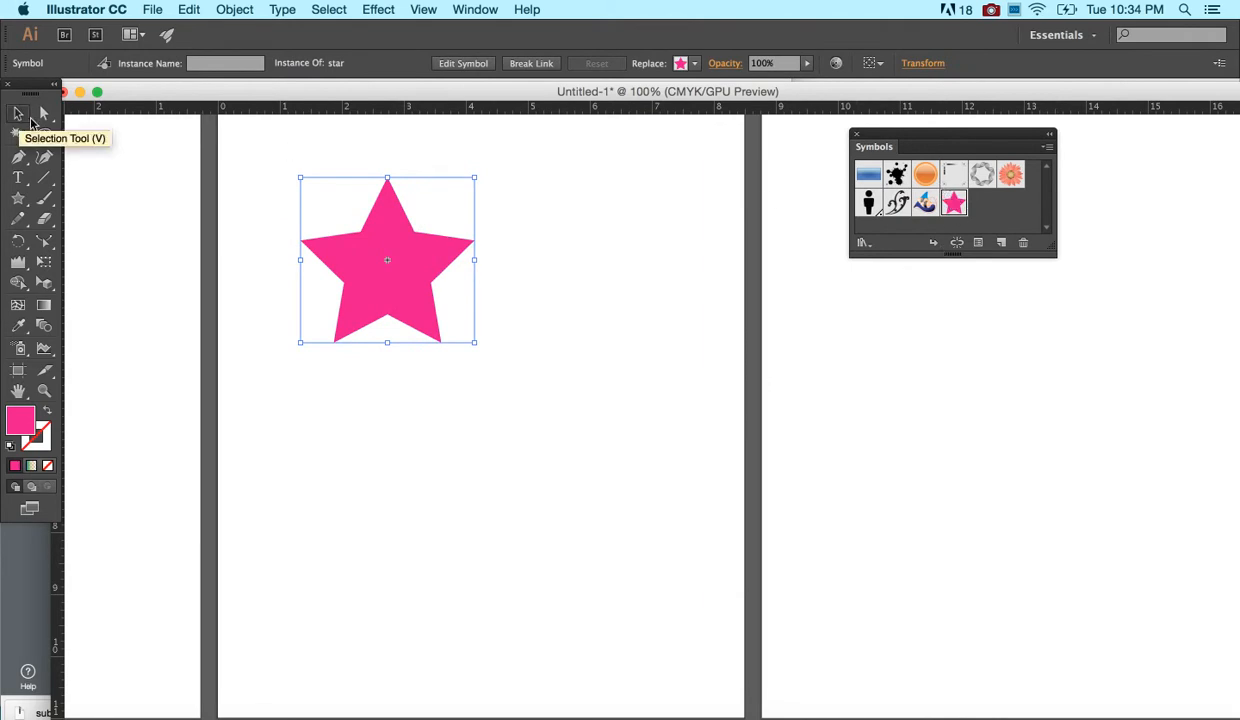
Spray instances of the pink star symbol across the artboard with the Symbol Sprayer and delete the sprayed set
click(200, 290)
click(19, 348)
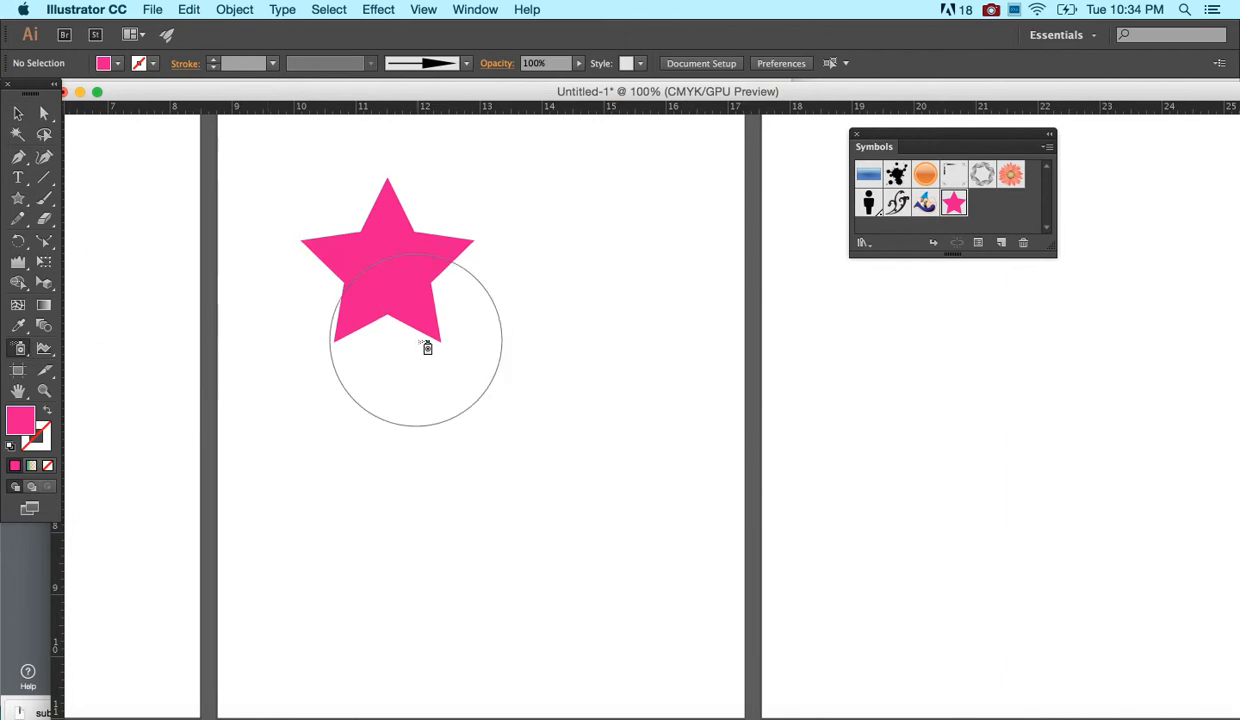
mouse_move(567, 437)
mouse_down()
mouse_move(562, 421)
mouse_move(692, 280)
mouse_move(827, 409)
mouse_move(991, 429)
mouse_up()
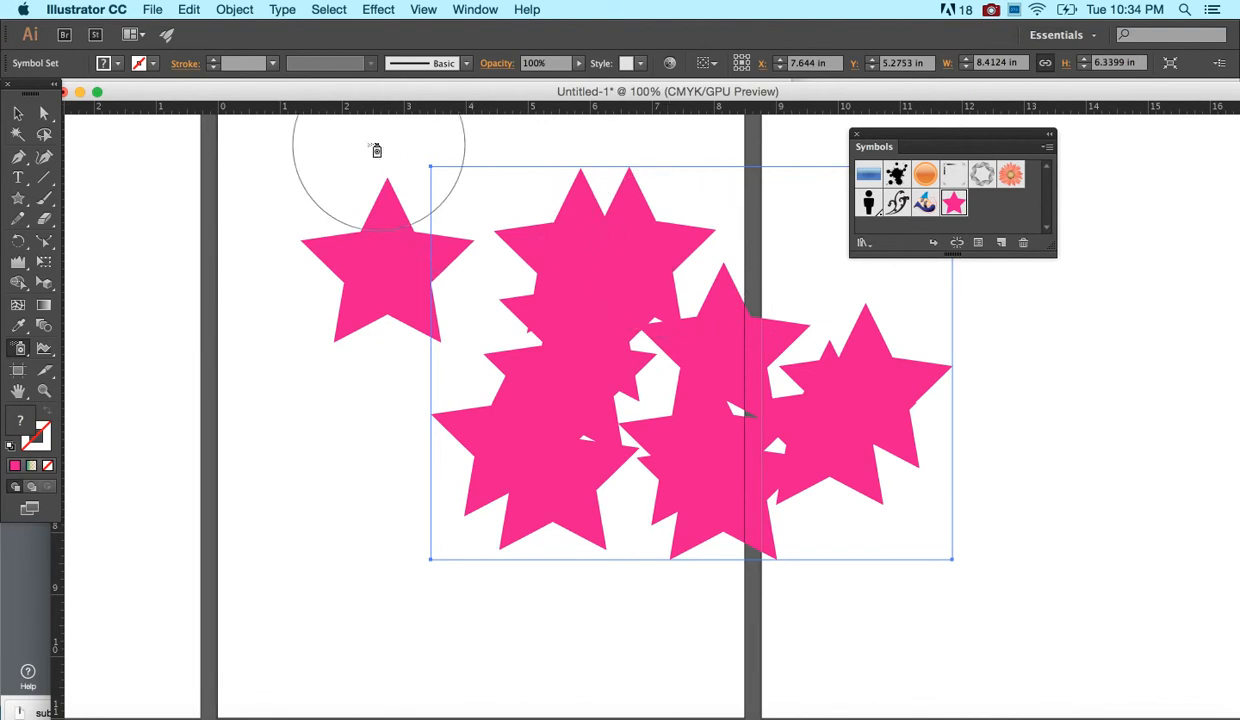
key(Delete)
click(18, 113)
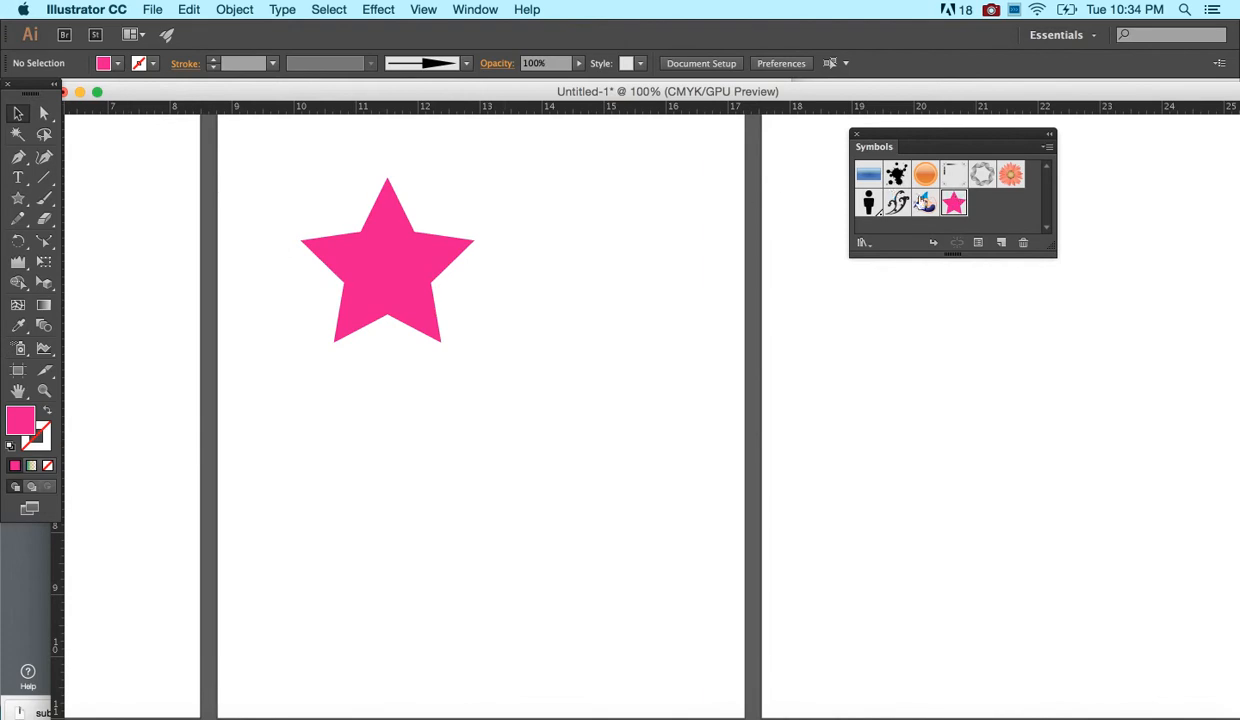
Spray instances of the Florid Vector Pack 15 symbol across the artboard with the Symbol Sprayer
click(897, 203)
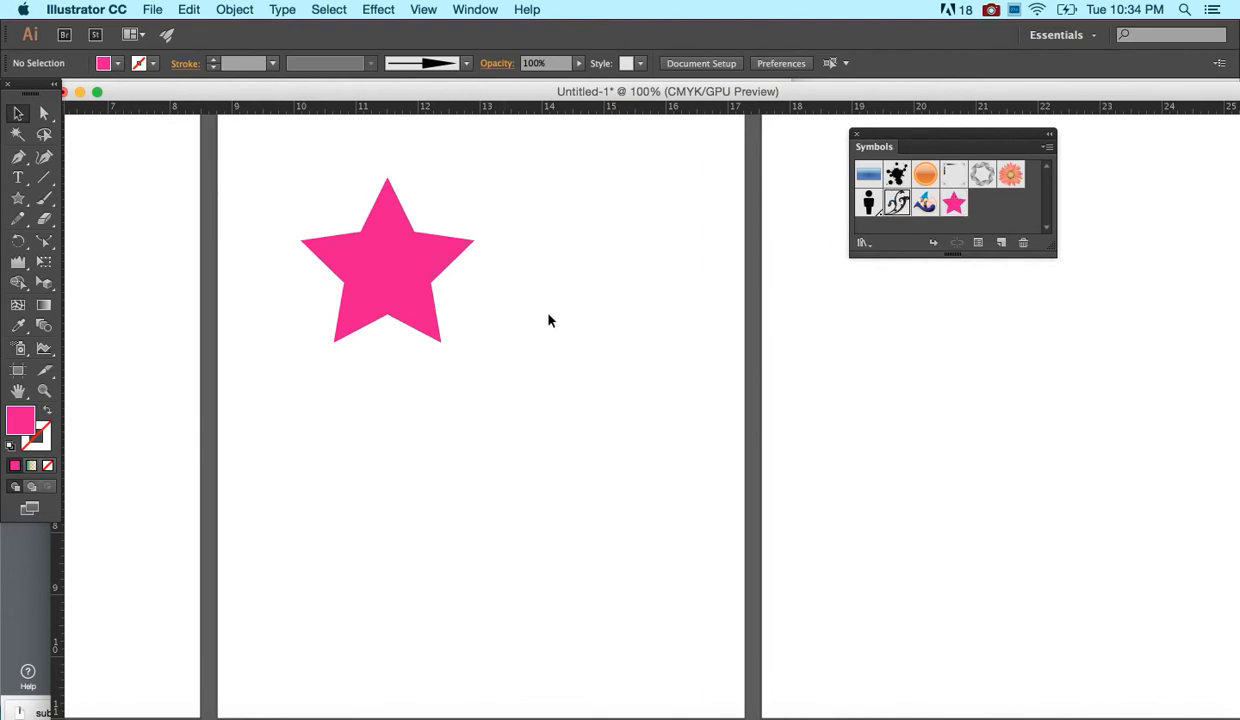
click(18, 347)
mouse_move(440, 450)
mouse_down()
mouse_move(527, 457)
mouse_move(608, 413)
mouse_move(633, 364)
mouse_move(630, 298)
mouse_move(656, 302)
mouse_move(805, 415)
mouse_up()
click(19, 114)
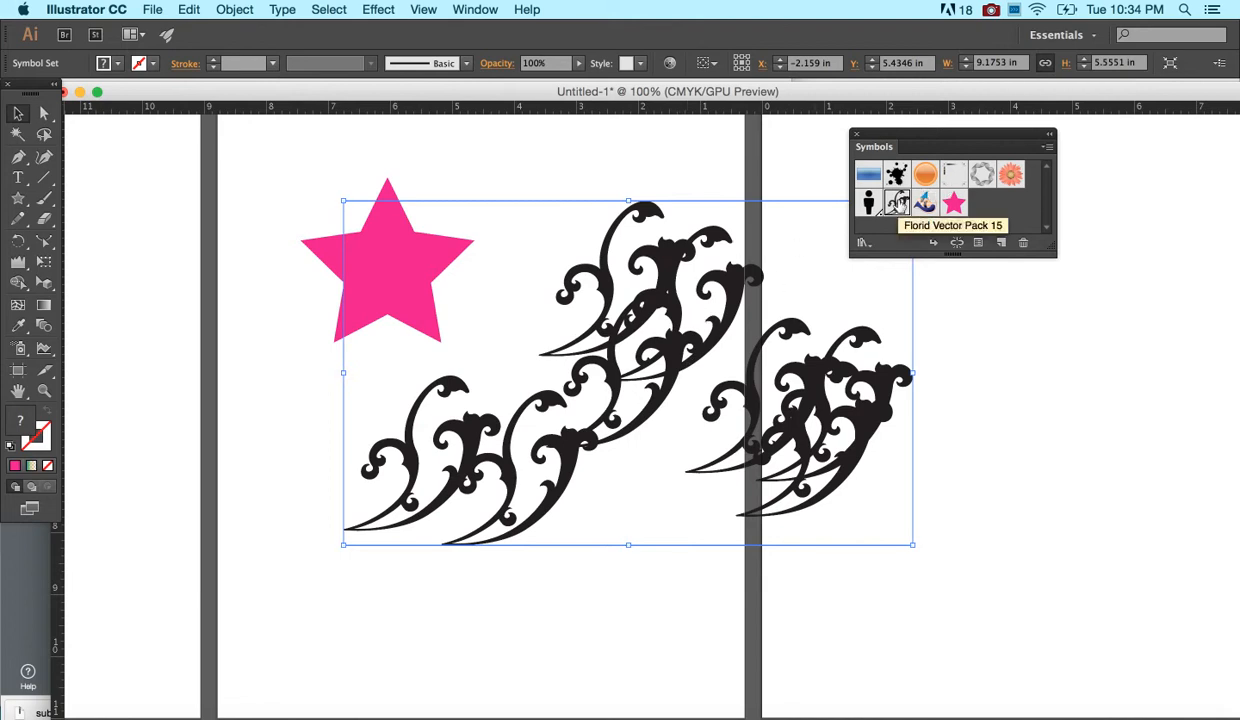
Duplicate the pink star symbol in the Symbols panel
click(953, 203)
click(1047, 147)
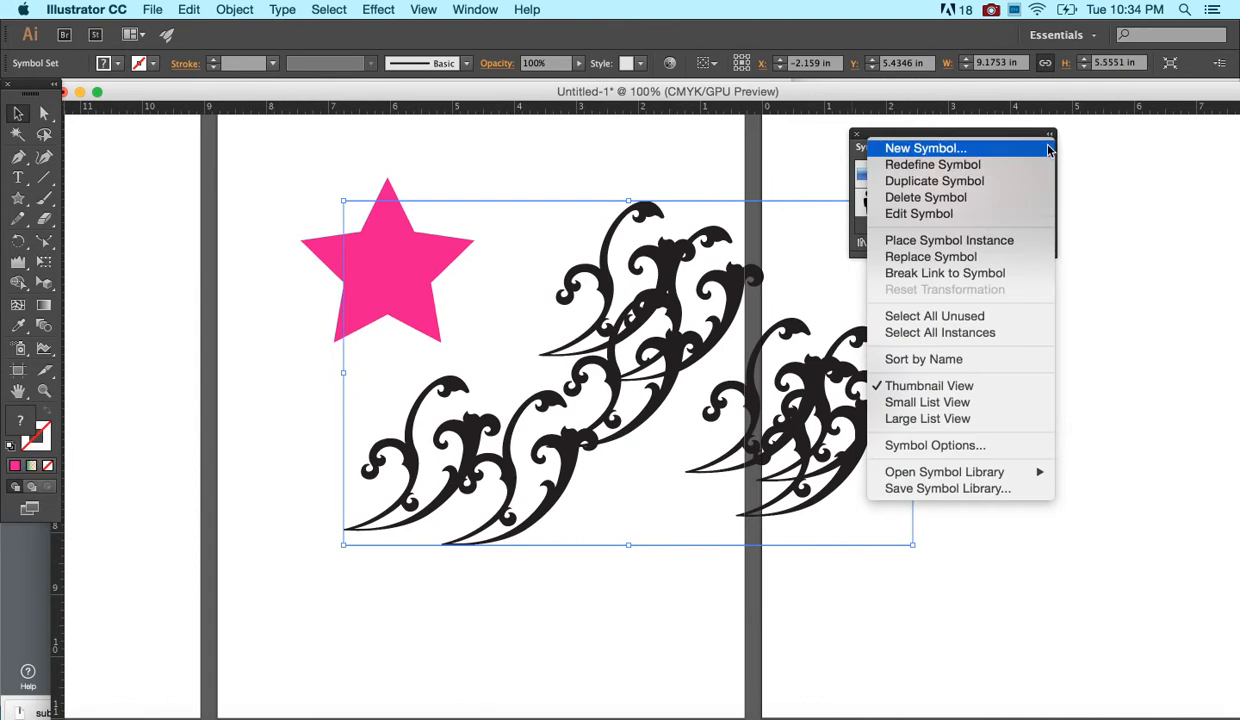
click(1012, 179)
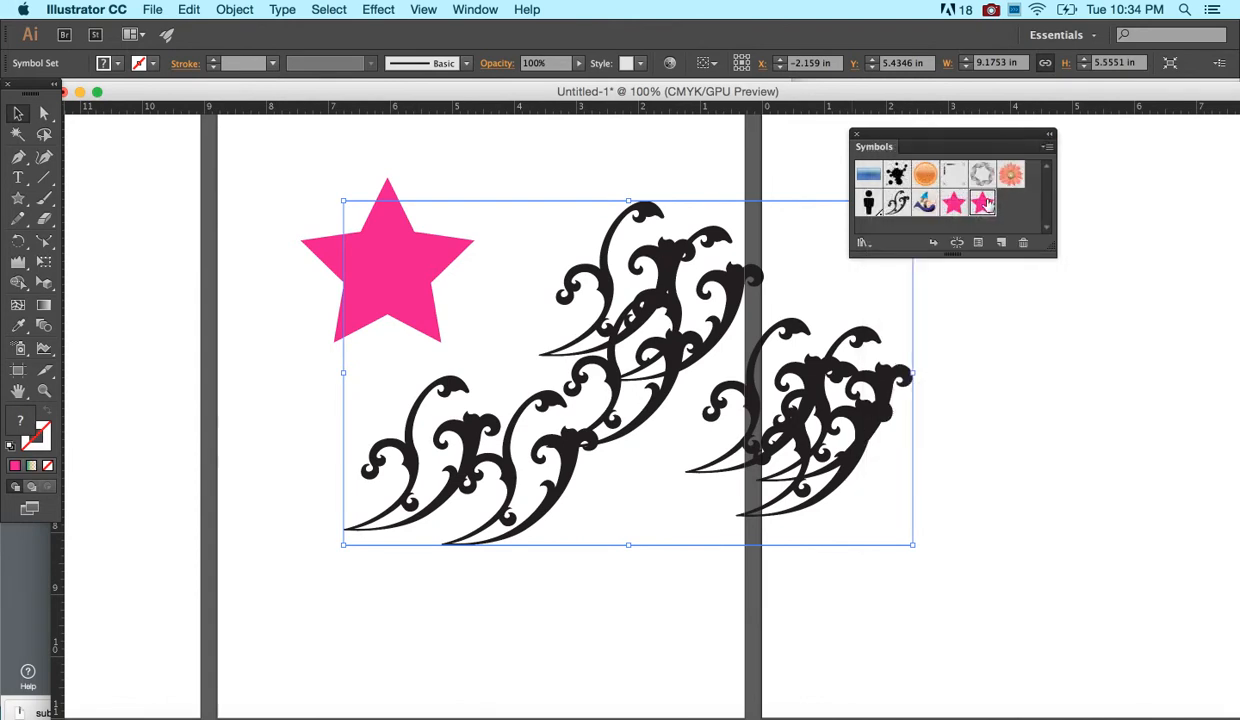
Edit the duplicated star symbol: shrink the star to about 1.7 in wide, fill it red, and leave symbol editing
double_click(985, 203)
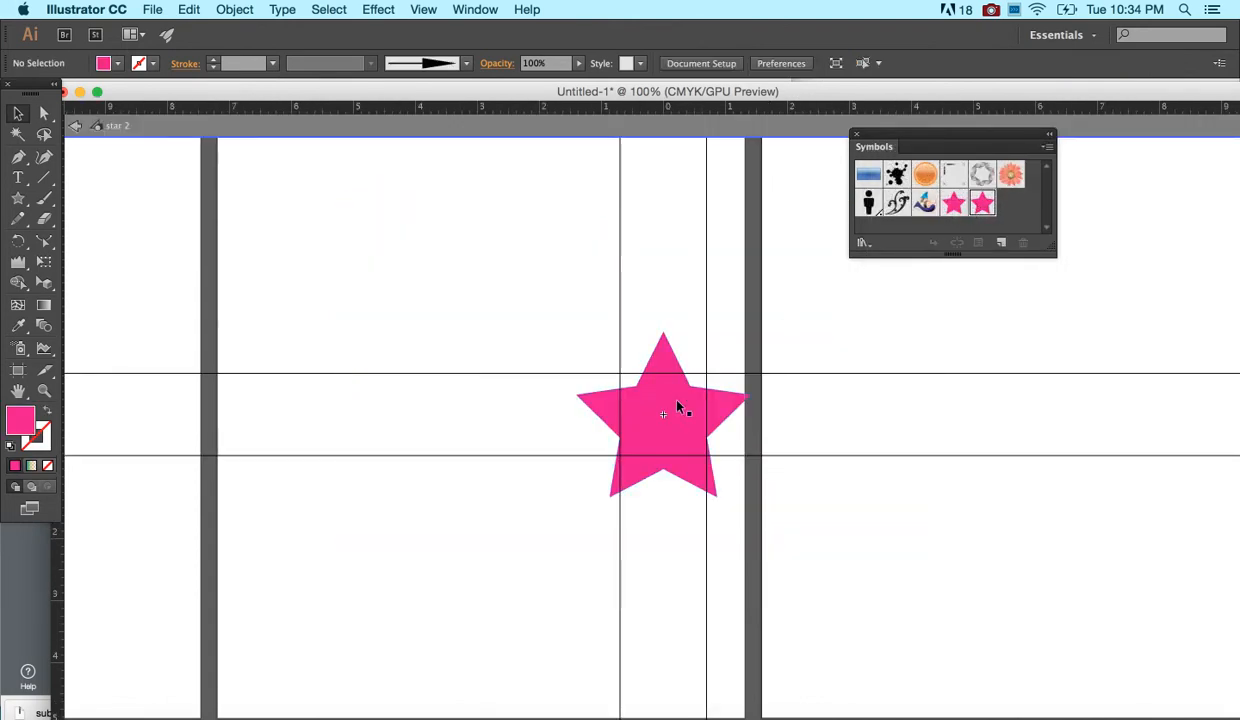
click(678, 410)
drag(747, 497, 681, 431)
click(117, 63)
click(60, 100)
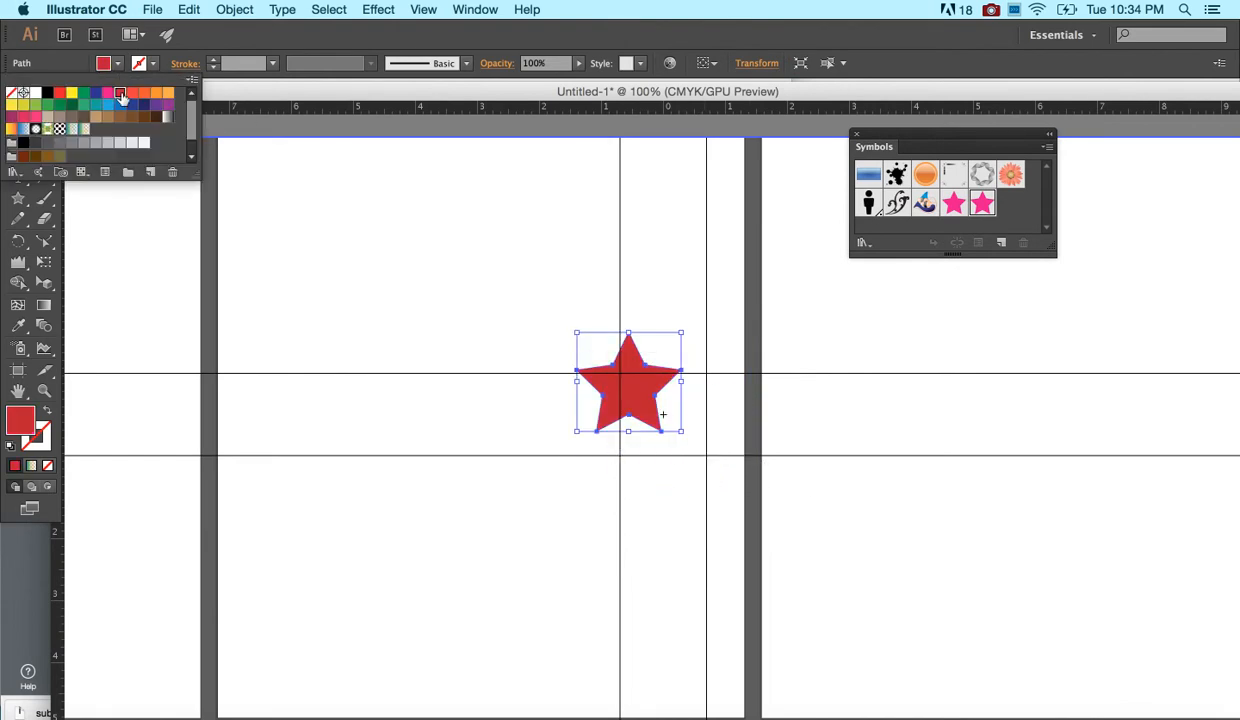
click(90, 120)
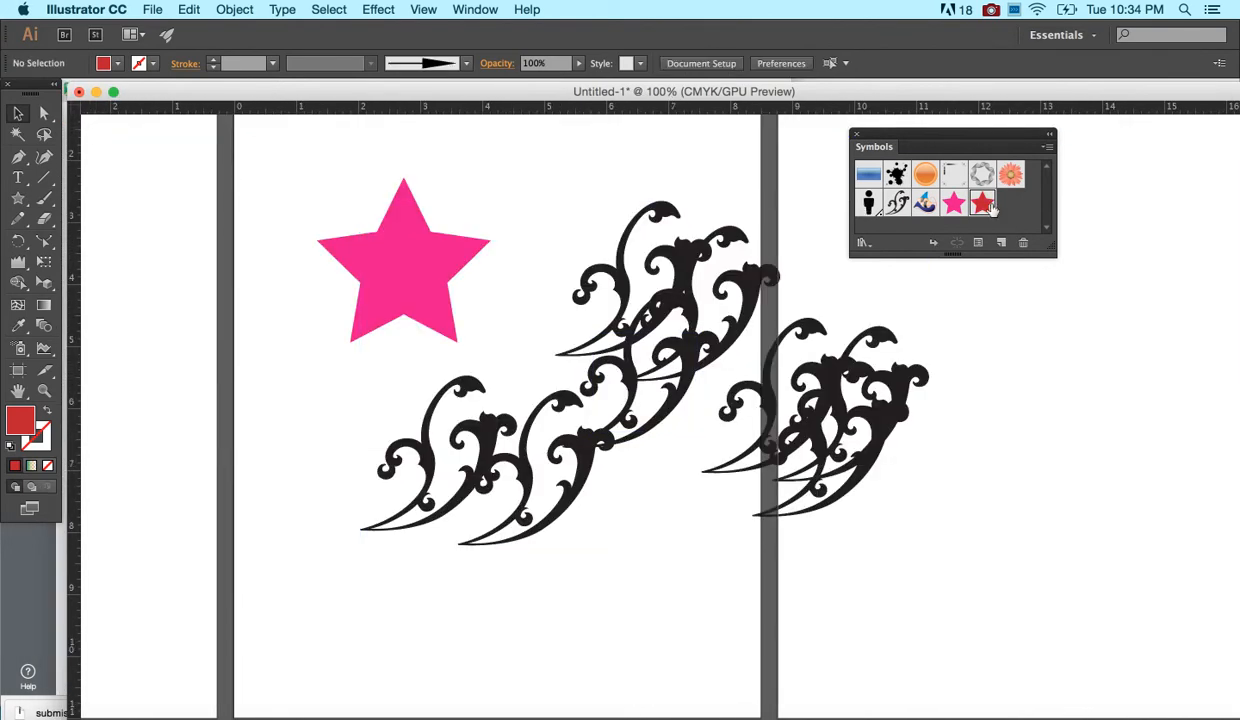
Delete the sprayed flourish symbols from the artboard and activate the Symbol Sprayer
click(652, 295)
key(Delete)
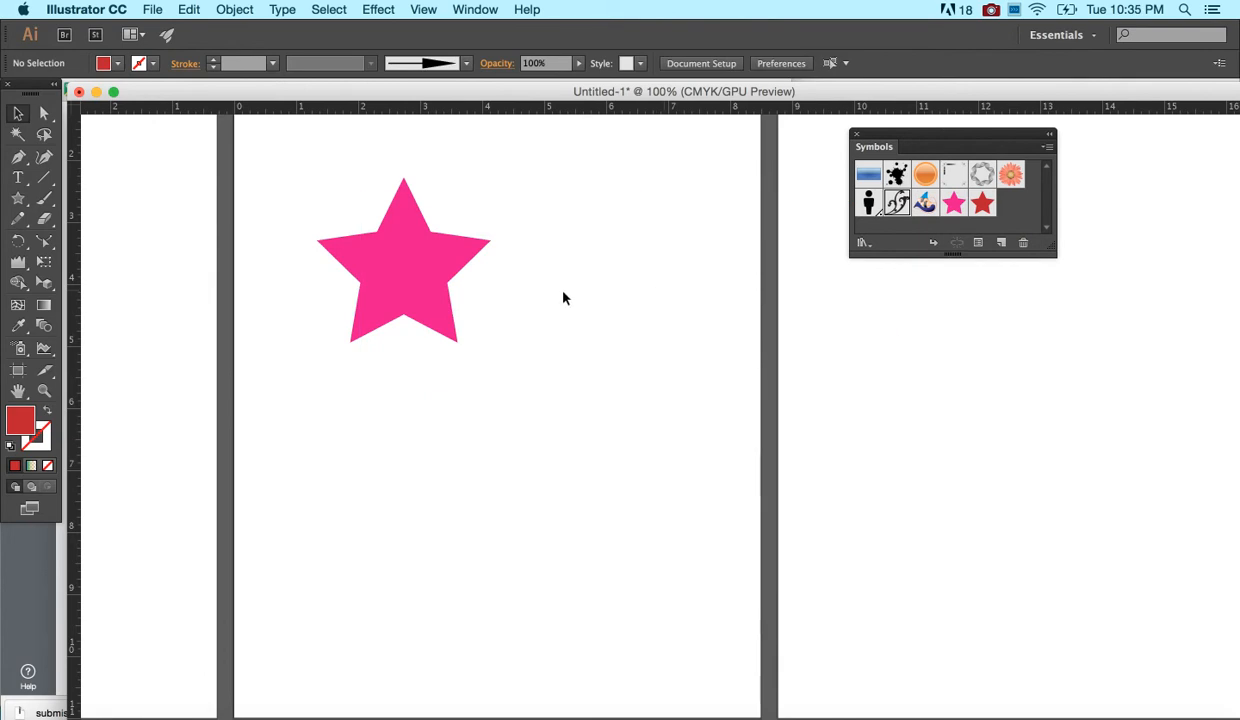
click(19, 347)
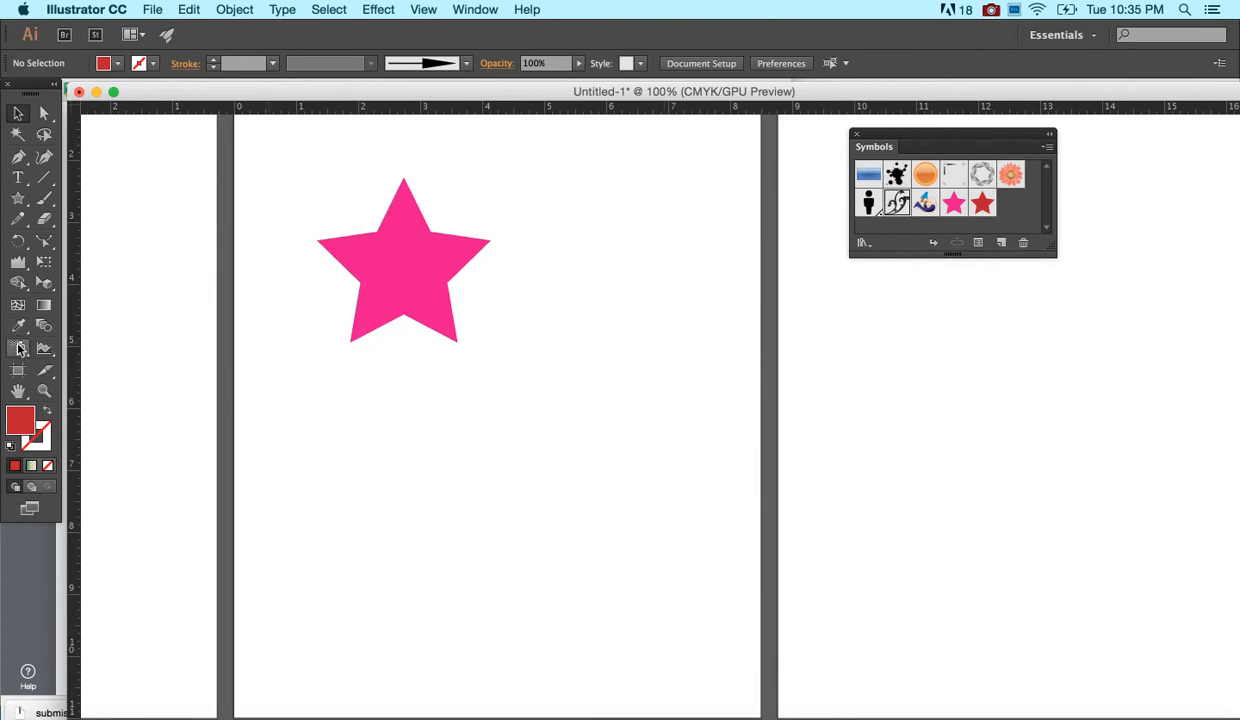
click(462, 390)
key(Delete)
Spray instances of the red star symbol across the artboard and delete the sprayed set
click(984, 203)
mouse_move(565, 385)
mouse_down()
mouse_move(559, 393)
mouse_move(634, 338)
mouse_move(655, 231)
mouse_move(794, 390)
mouse_move(886, 435)
mouse_move(728, 512)
mouse_move(440, 431)
mouse_up()
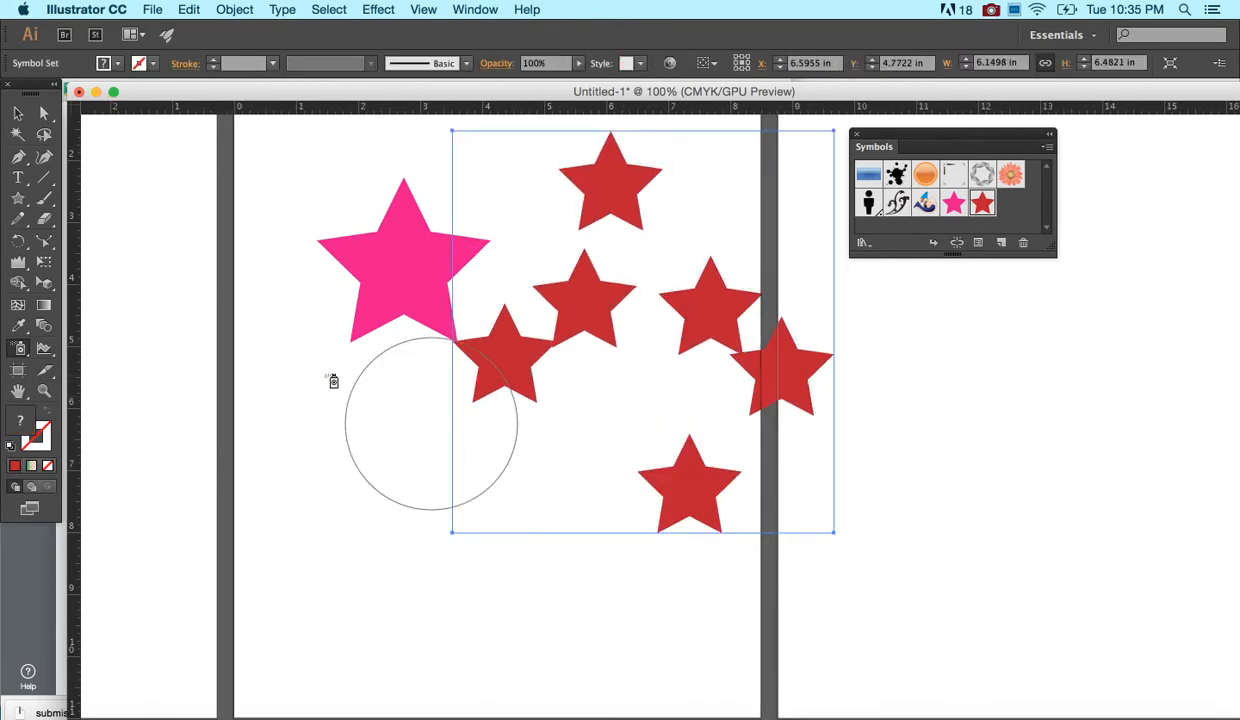
click(18, 113)
click(313, 168)
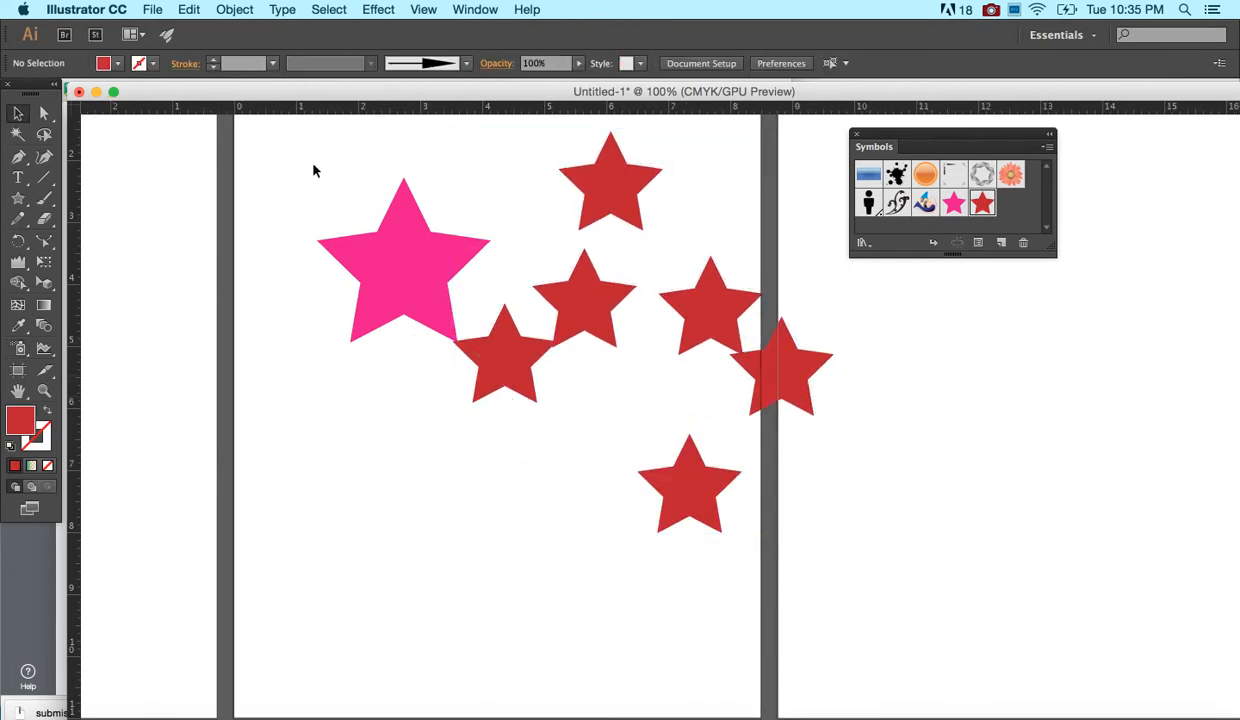
click(613, 183)
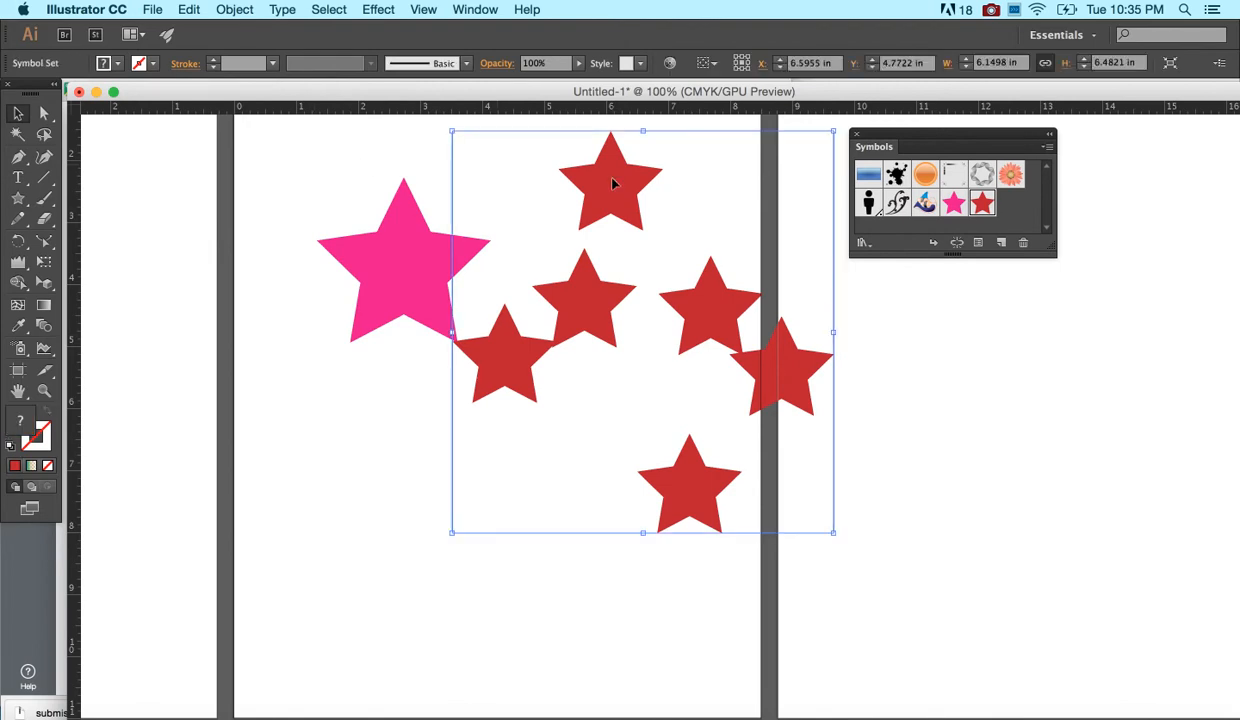
key(Delete)
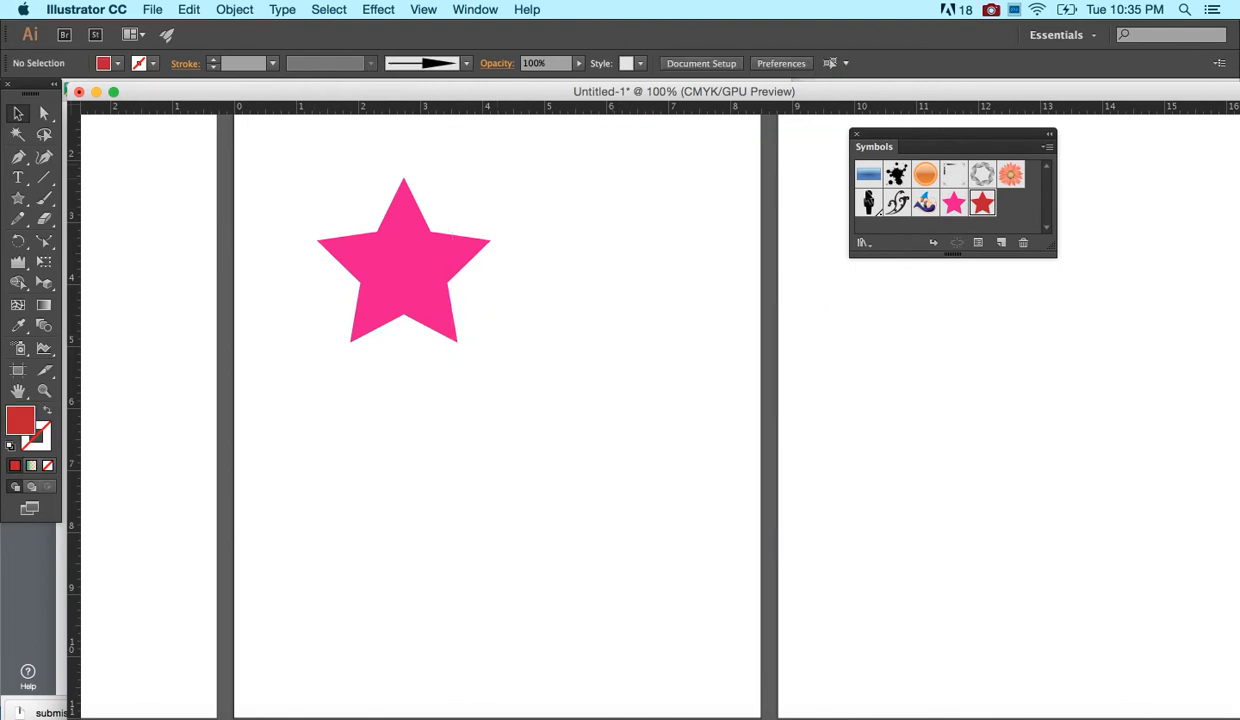
Open the Aoyagi symbol for editing and fill its long curled line with the orange swatch
double_click(929, 208)
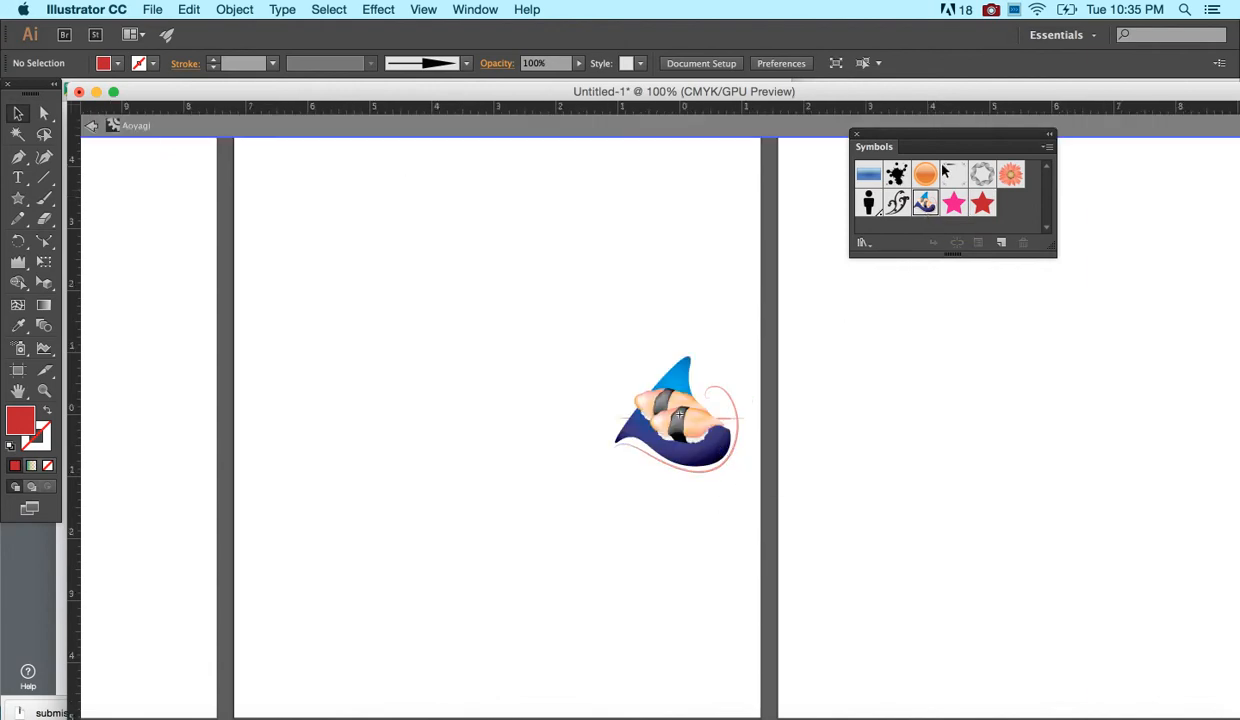
click(18, 113)
click(675, 376)
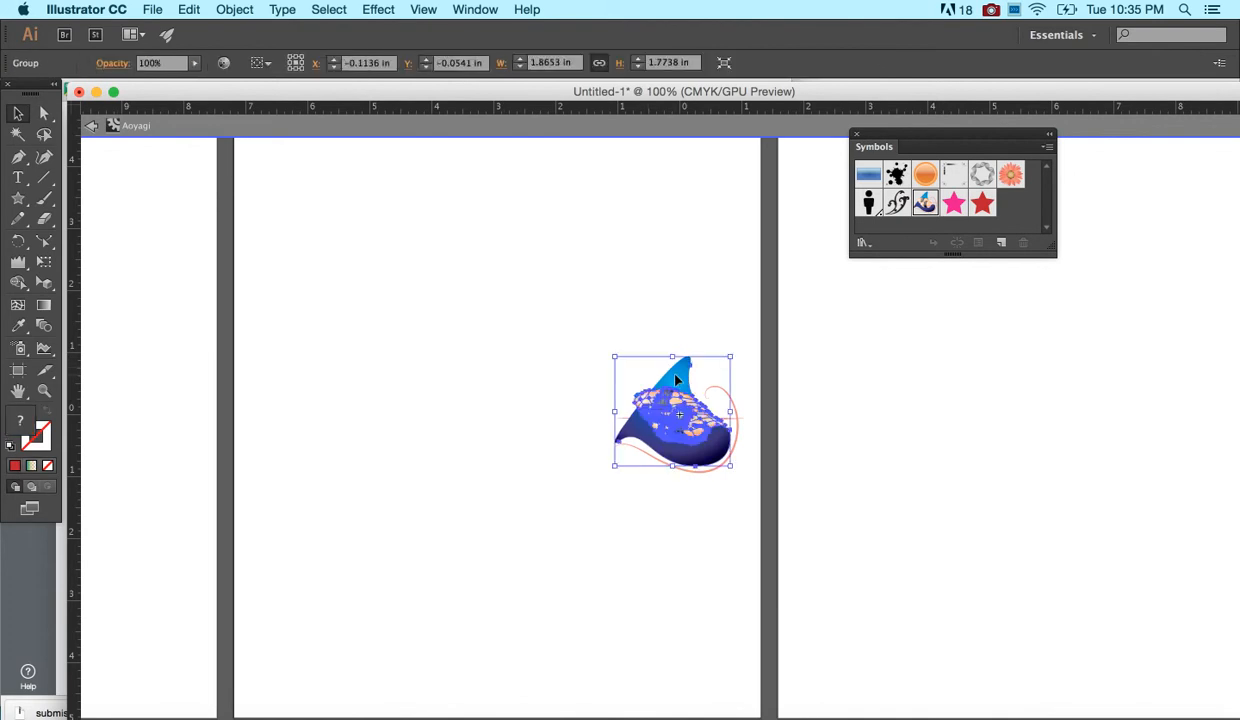
key(super+equal)
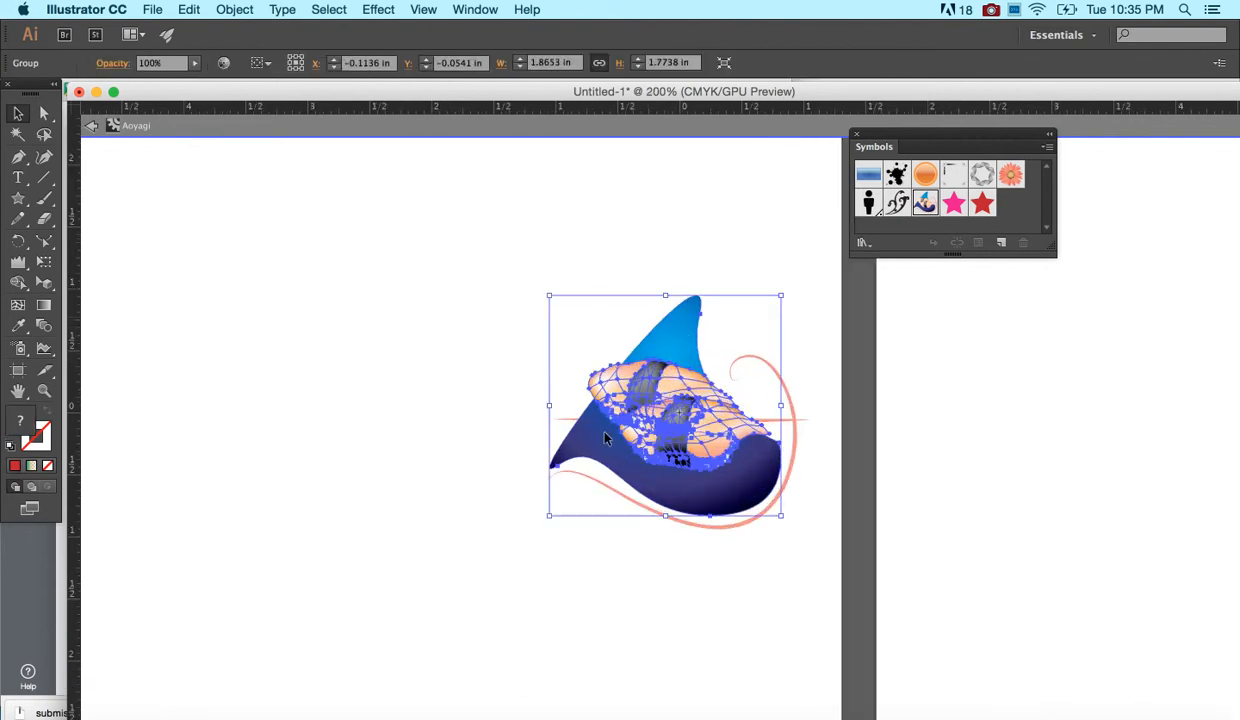
key(super+equal)
key(super+equal)
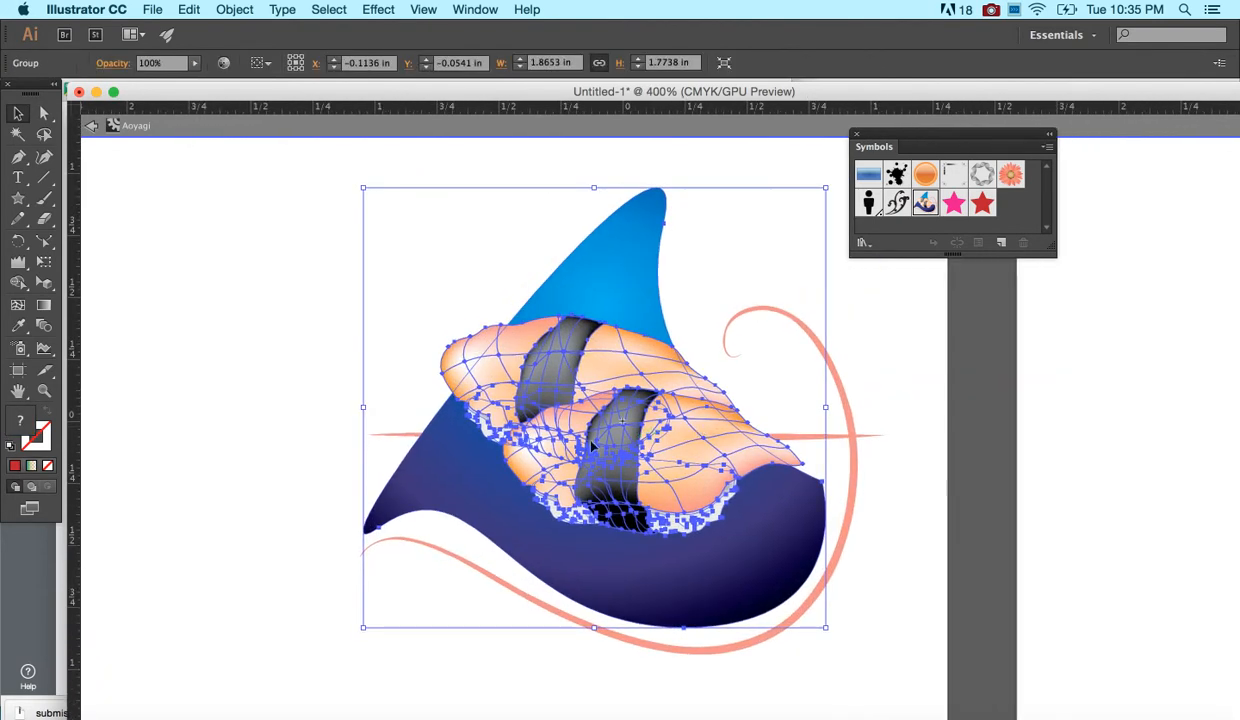
click(806, 325)
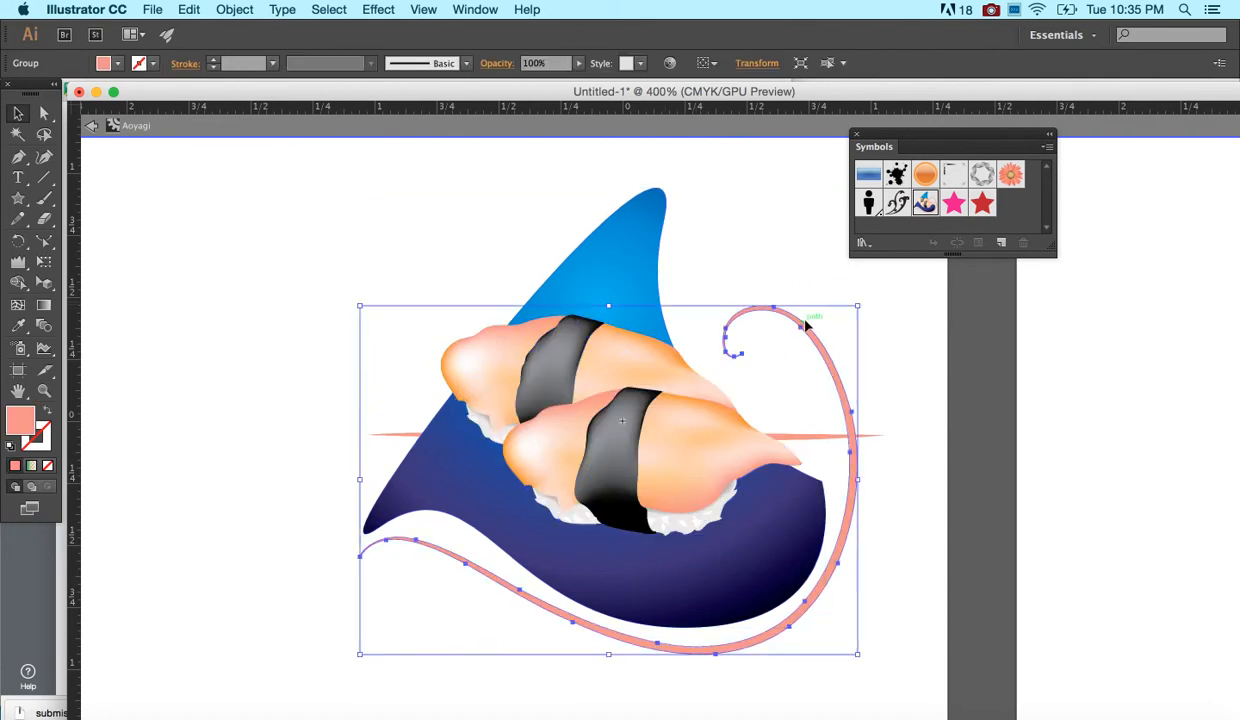
click(117, 63)
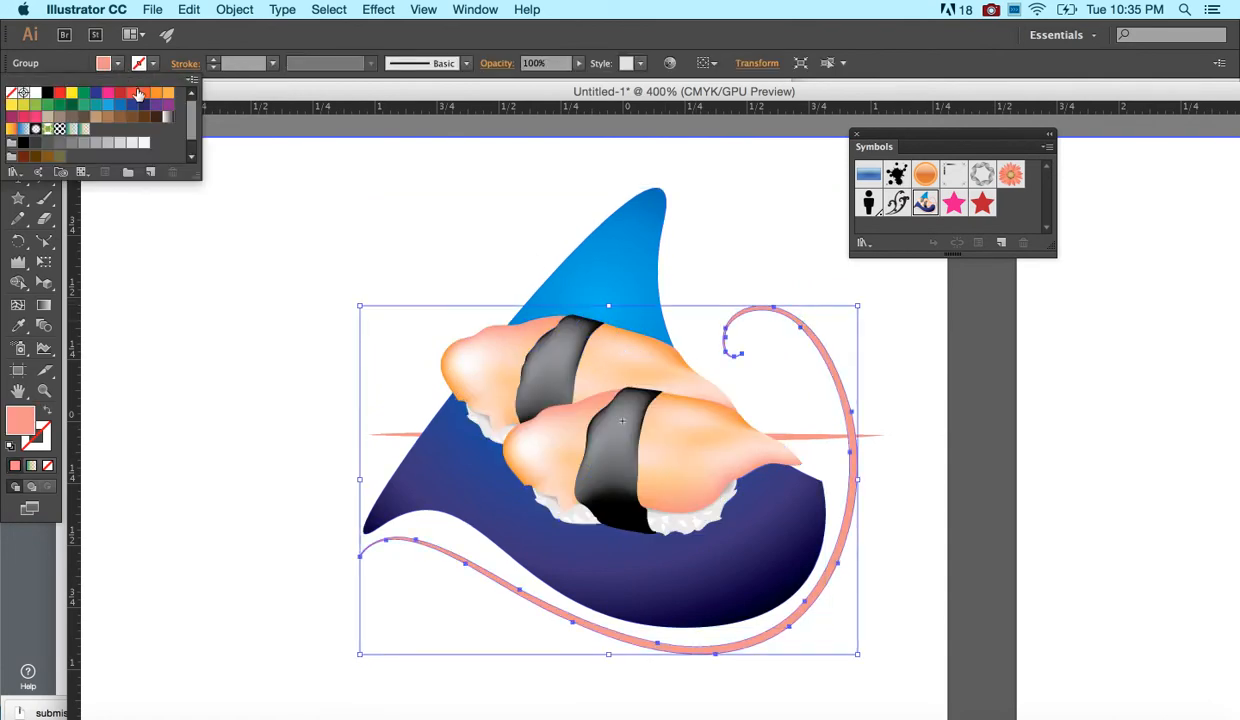
click(143, 93)
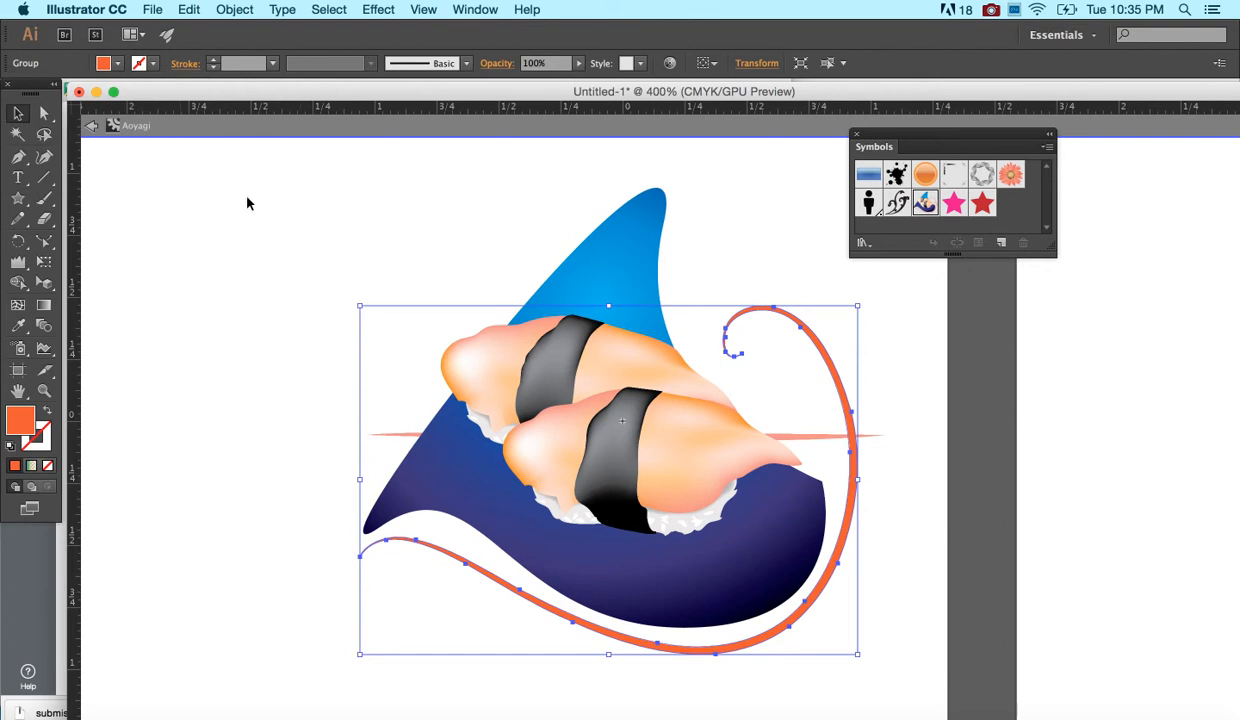
click(377, 218)
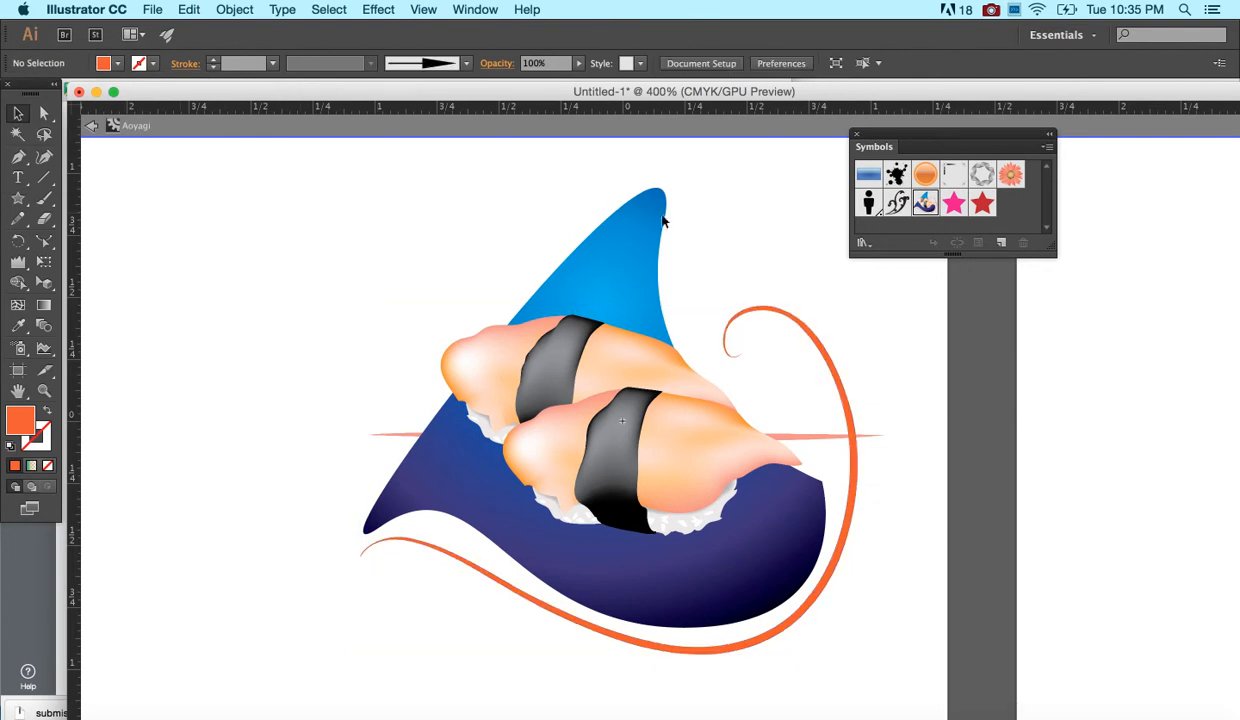
click(837, 386)
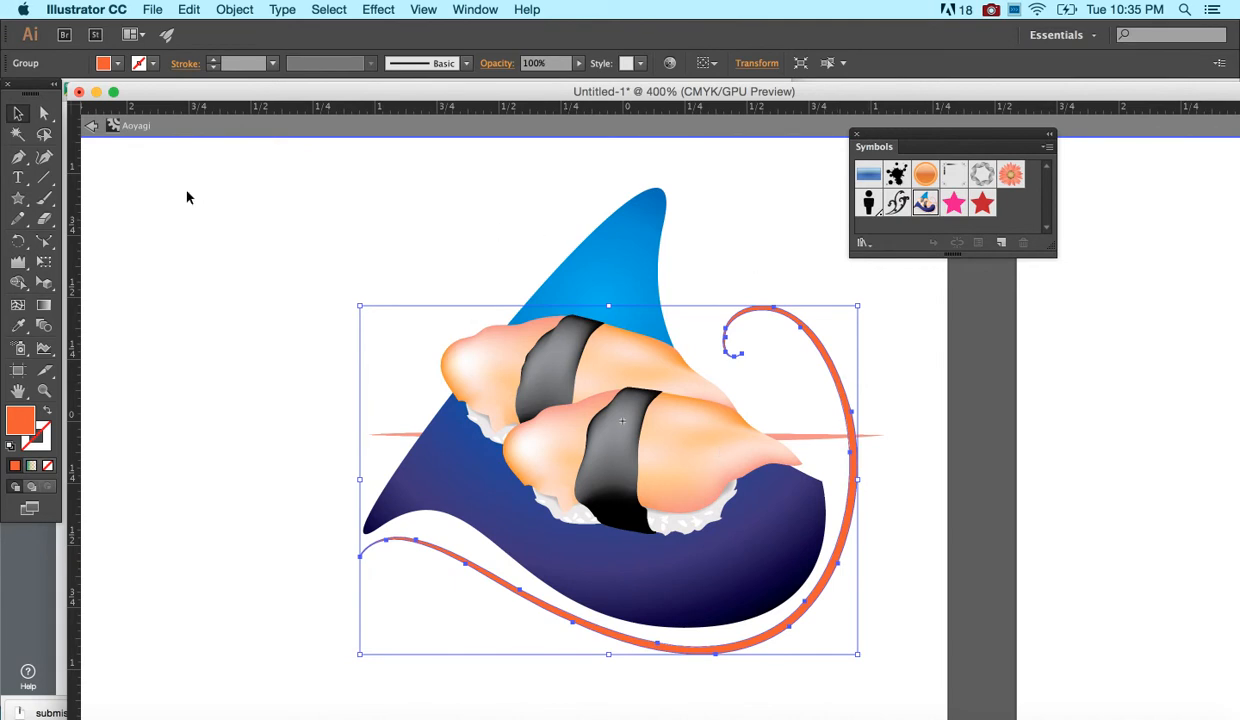
click(249, 165)
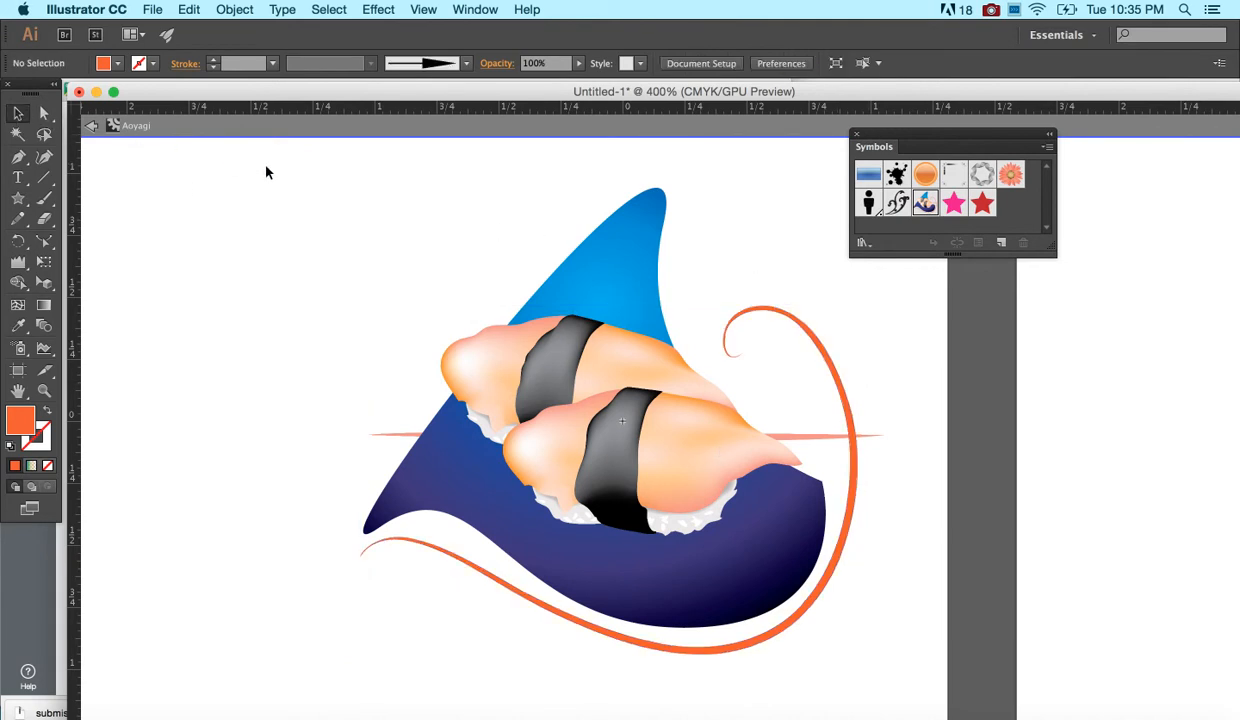
Copy the sushi group with its blue backing from the Aoyagi symbol onto the artboard and move it slightly up and left
click(618, 347)
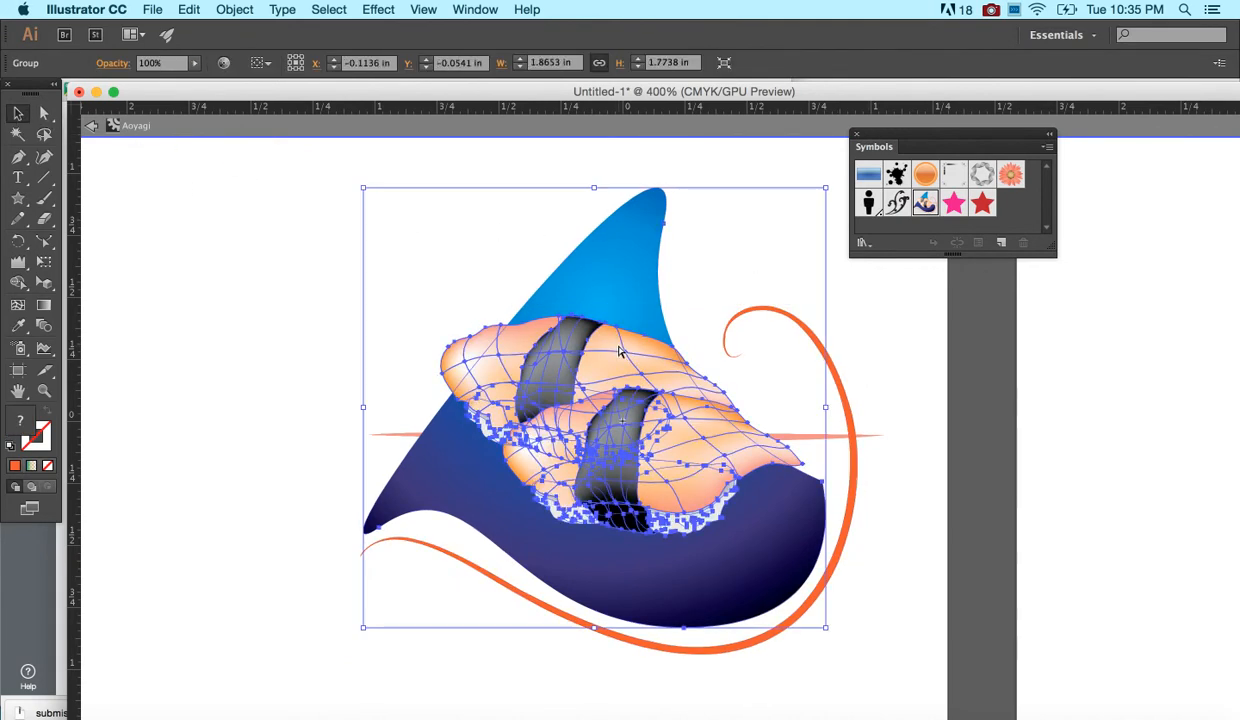
click(91, 127)
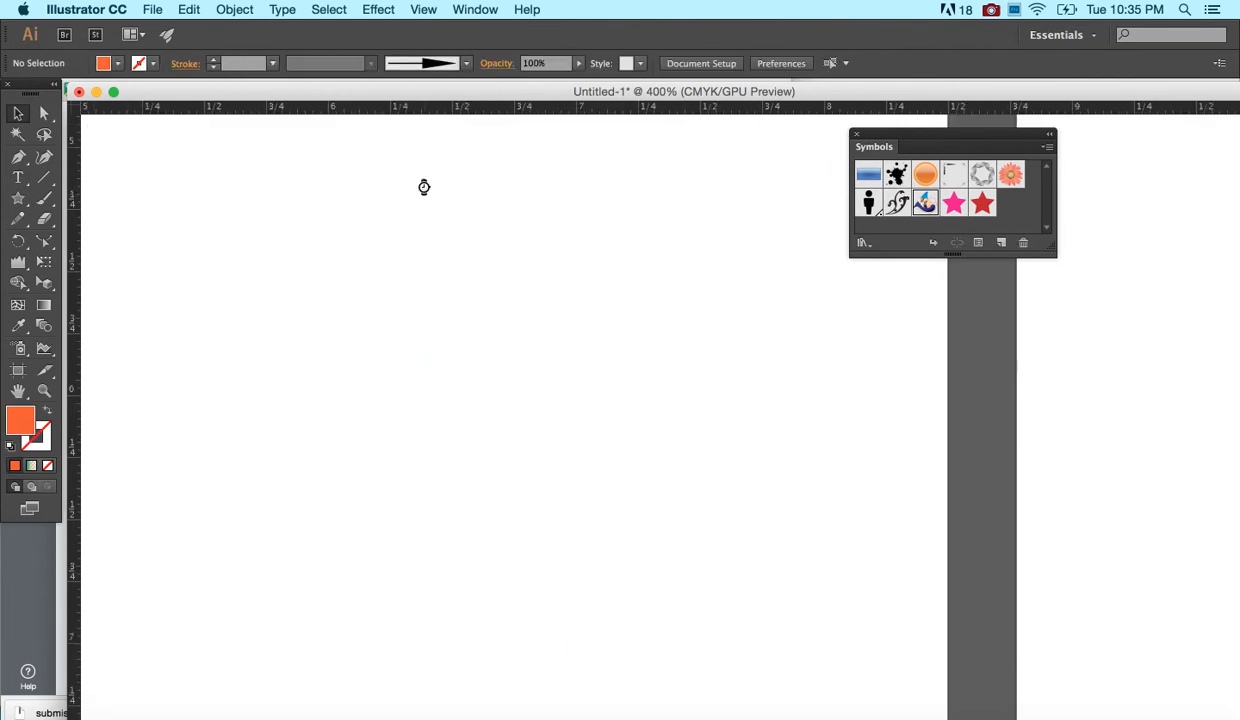
key(super+v)
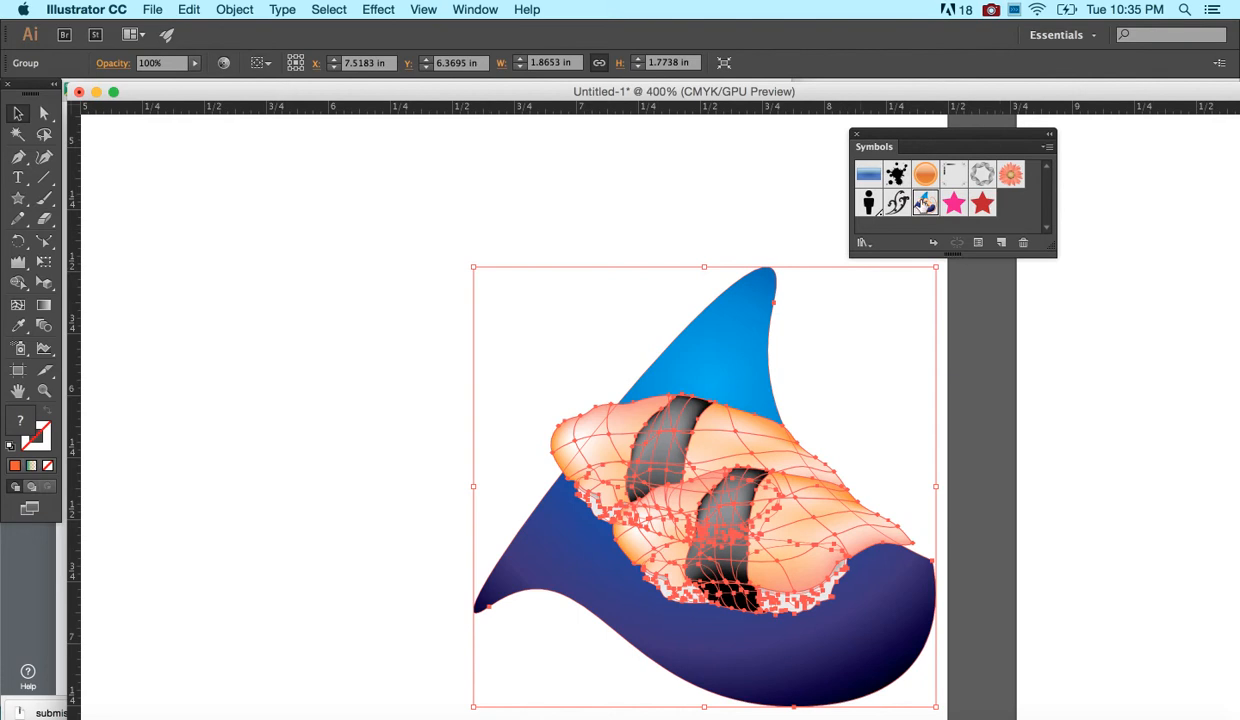
click(719, 246)
drag(712, 366, 501, 276)
key(super+minus)
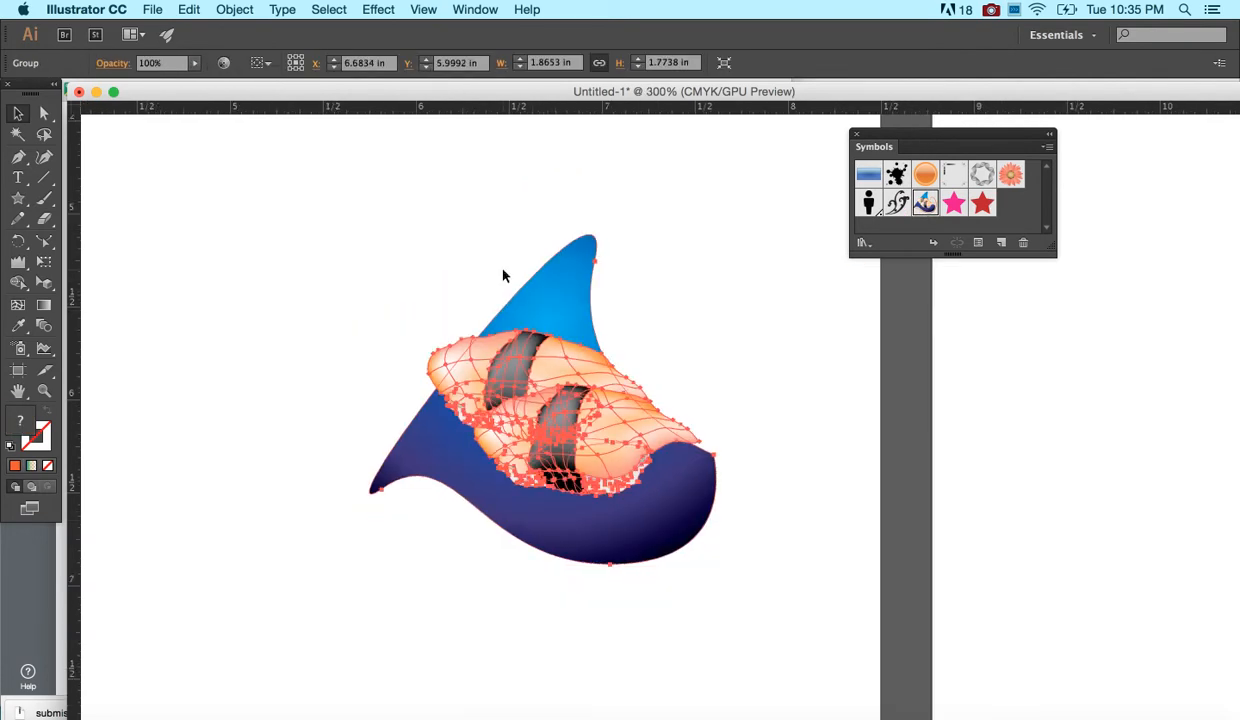
click(752, 373)
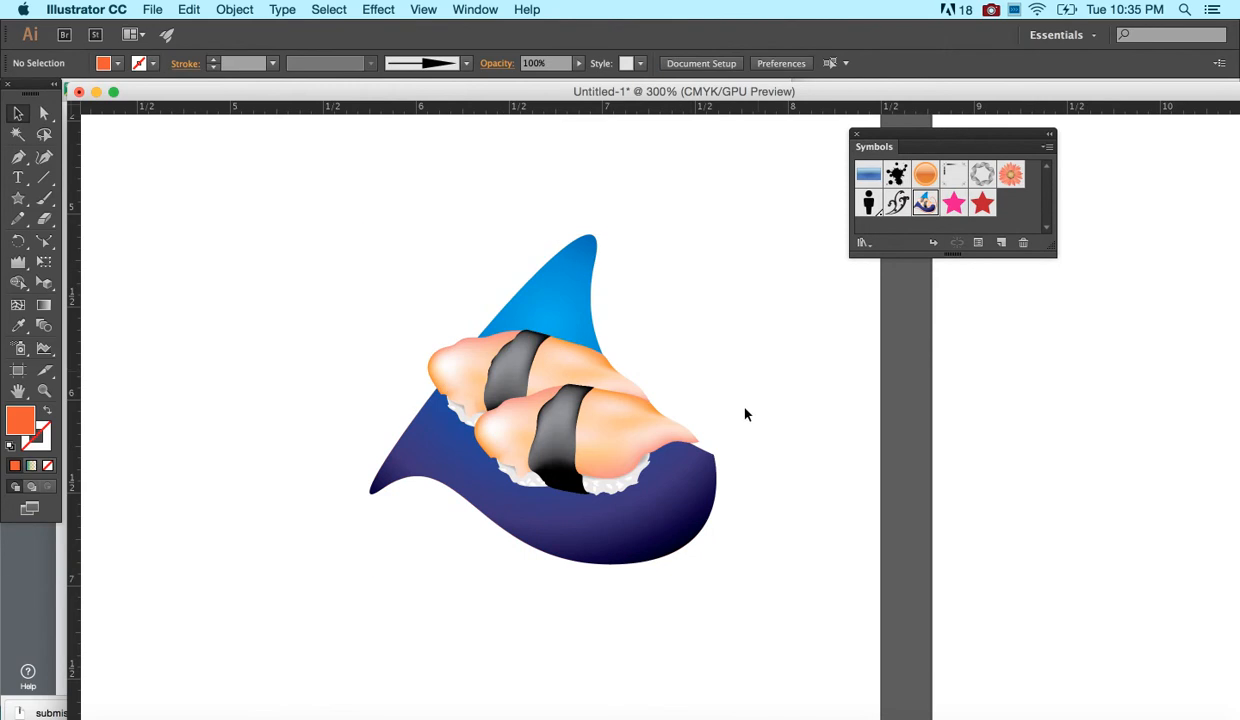
Ungroup the pasted sushi artwork and fill its blue backing shape with the red-orange swatch
click(655, 440)
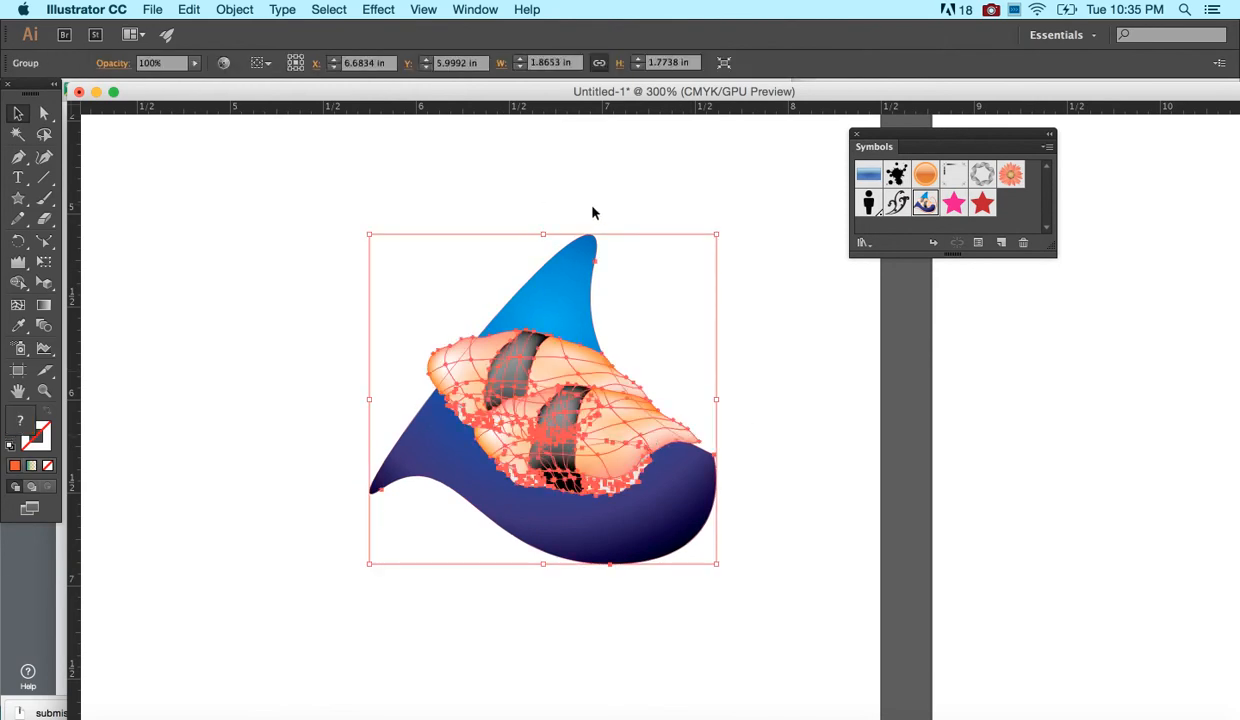
click(235, 9)
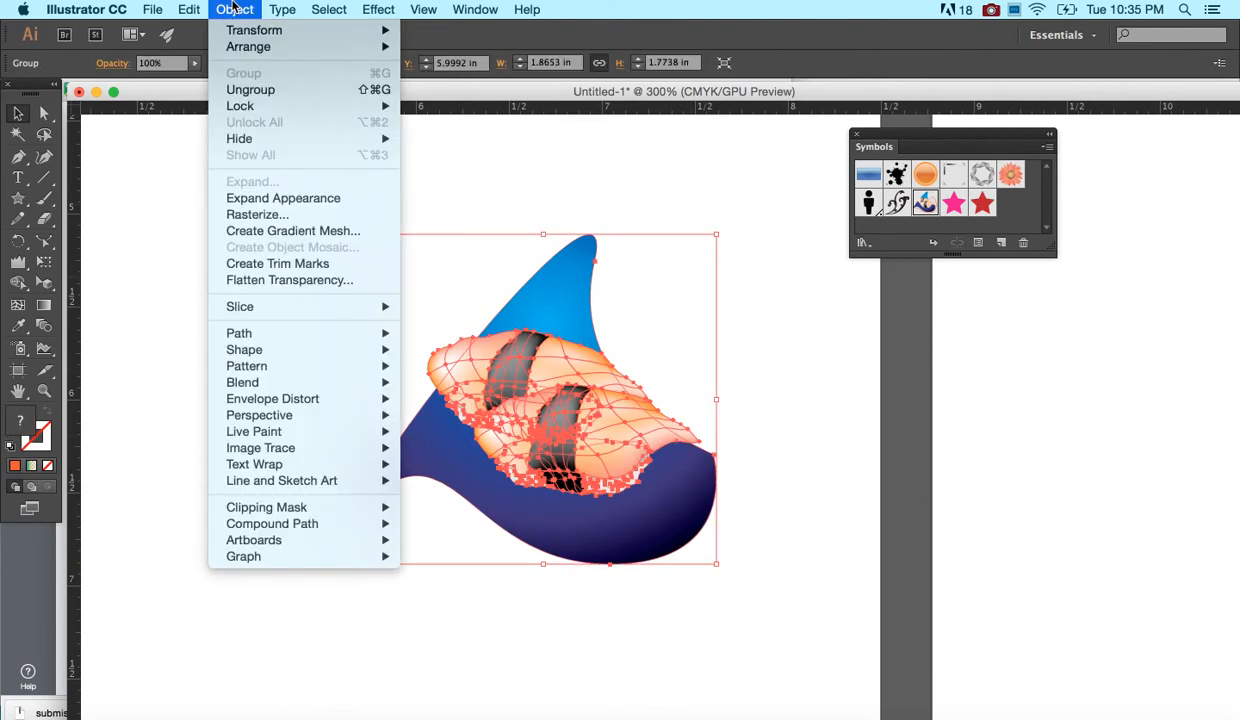
click(236, 93)
click(324, 178)
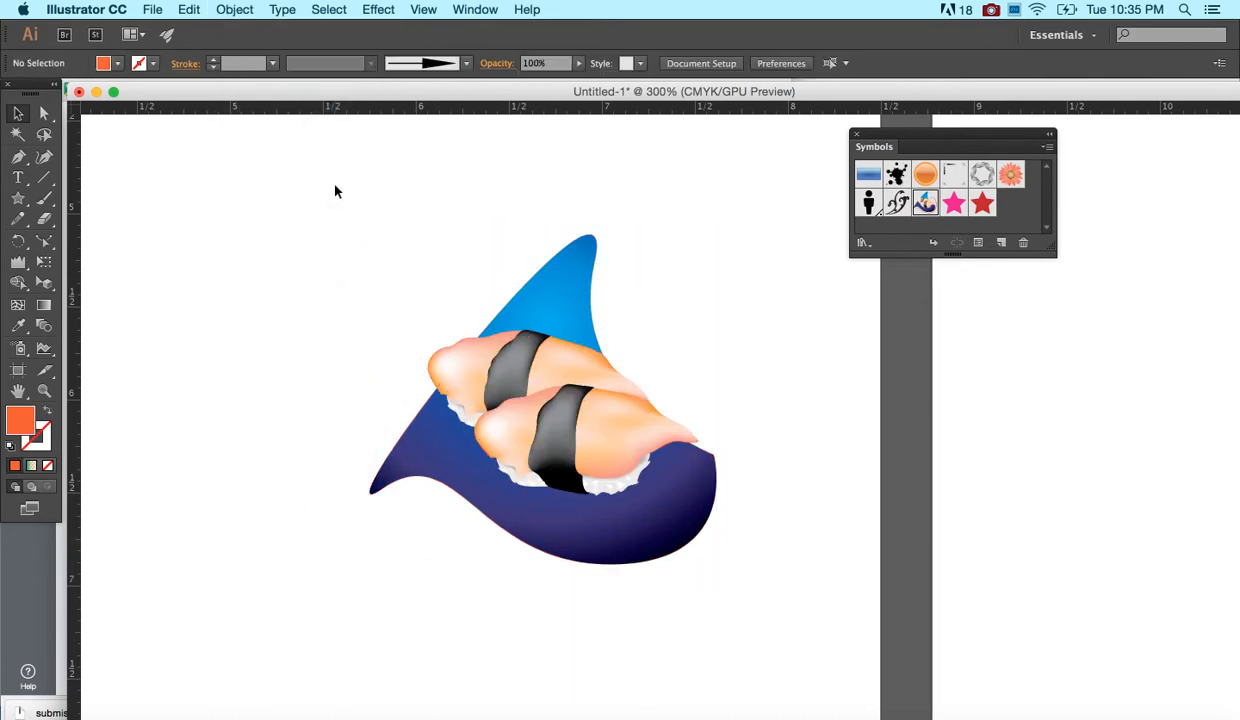
click(558, 284)
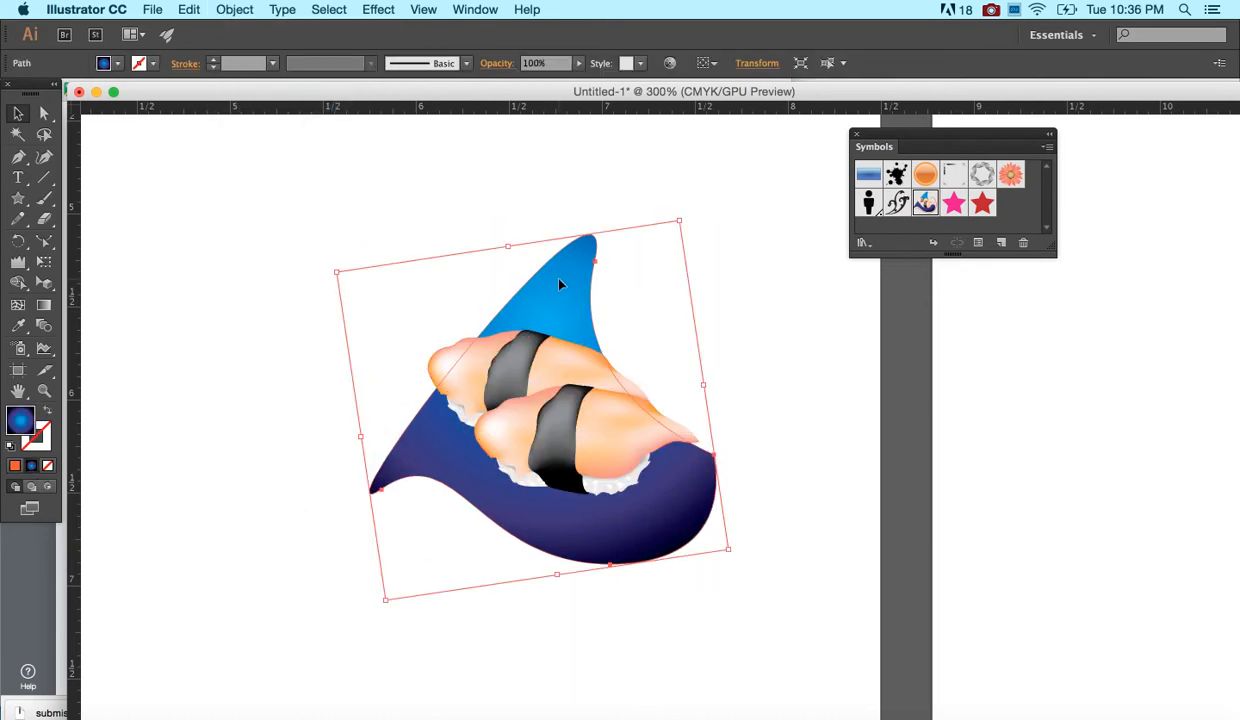
click(115, 63)
click(131, 93)
click(415, 211)
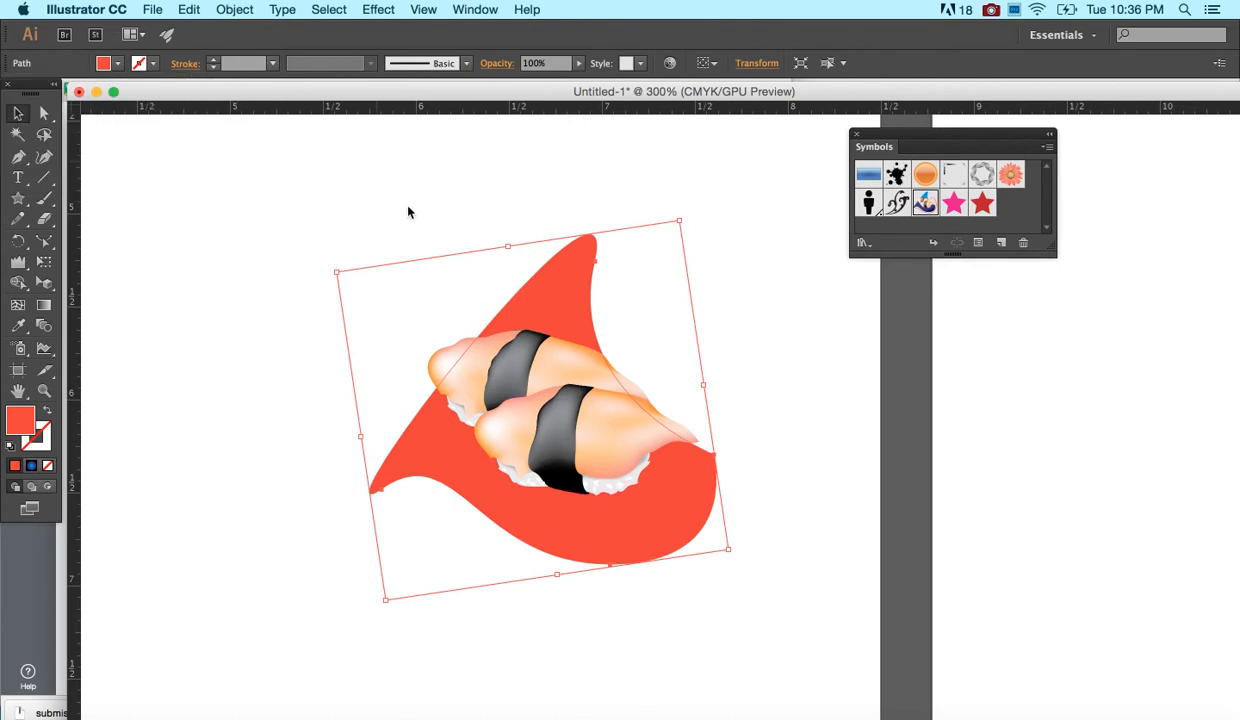
click(581, 227)
Ungroup the rear sushi piece and select its topping mesh separately
click(529, 350)
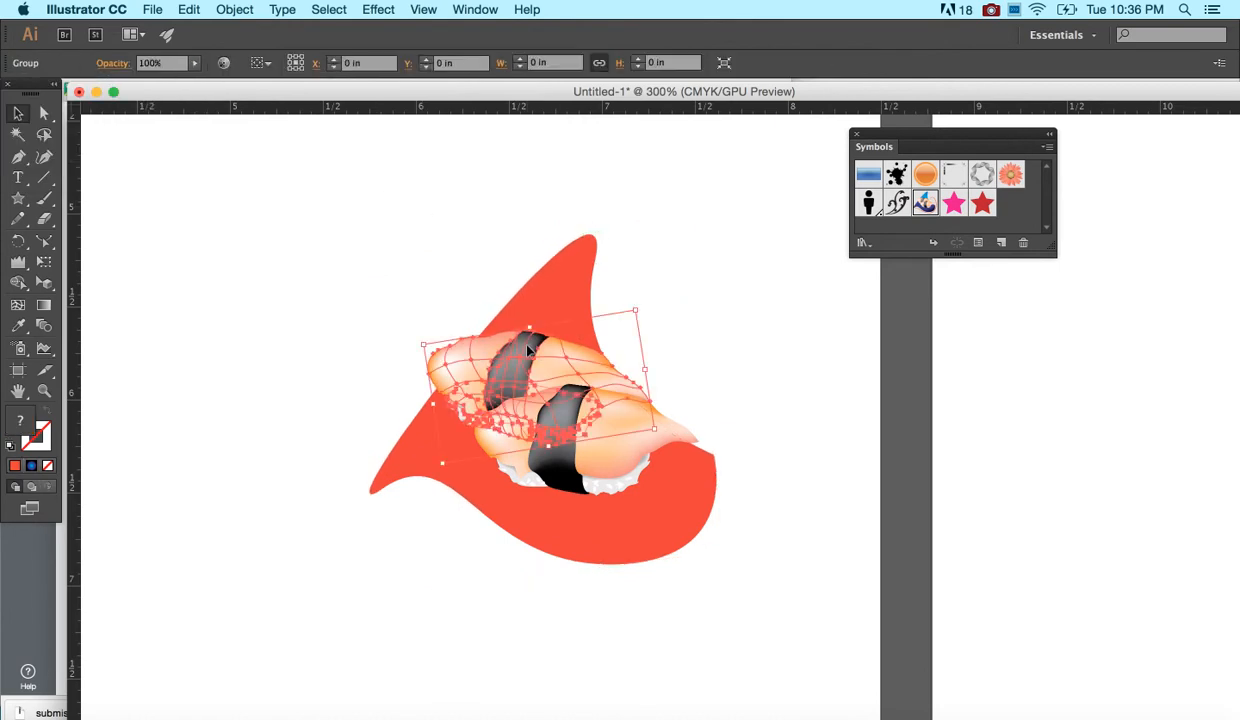
click(234, 9)
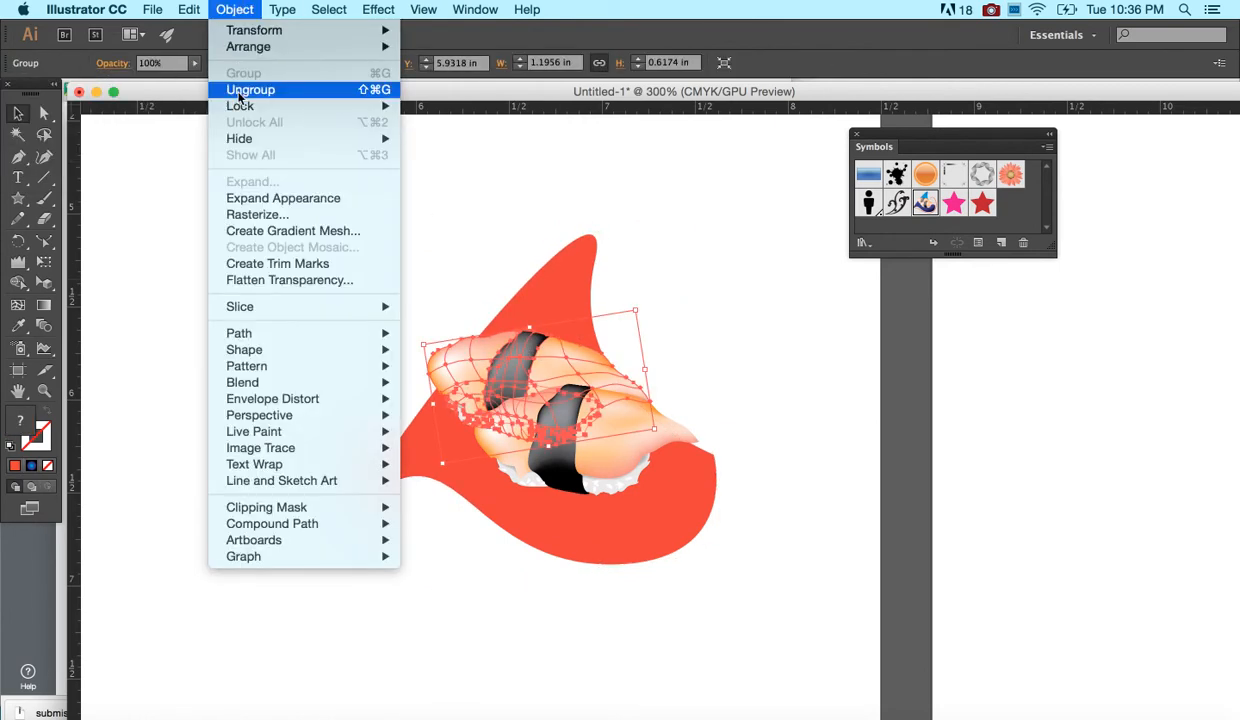
click(239, 90)
click(380, 190)
click(558, 368)
click(556, 366)
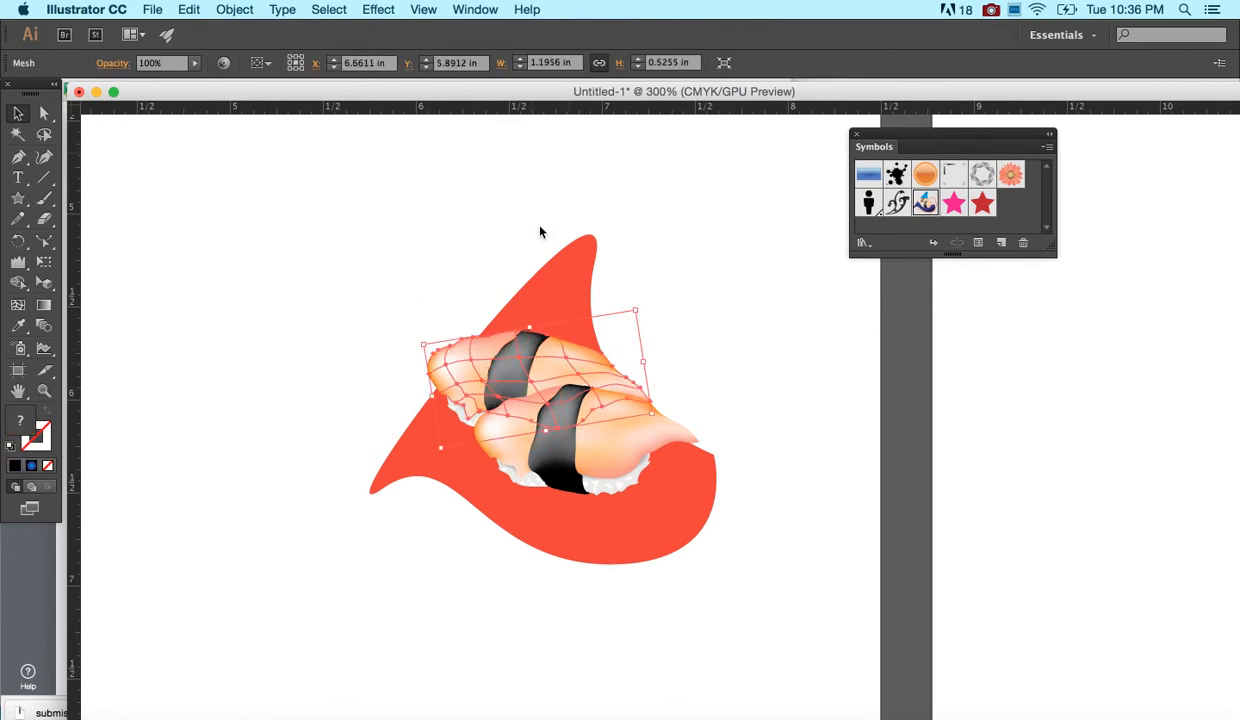
click(657, 248)
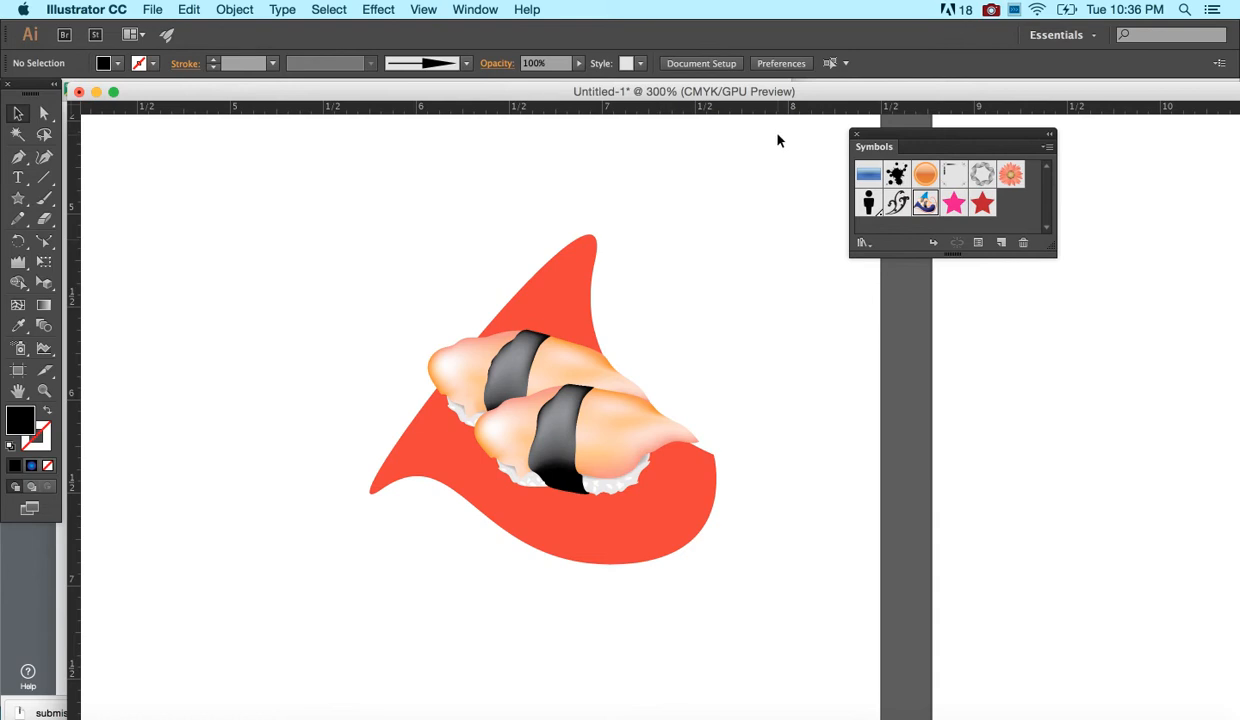
click(563, 276)
click(763, 313)
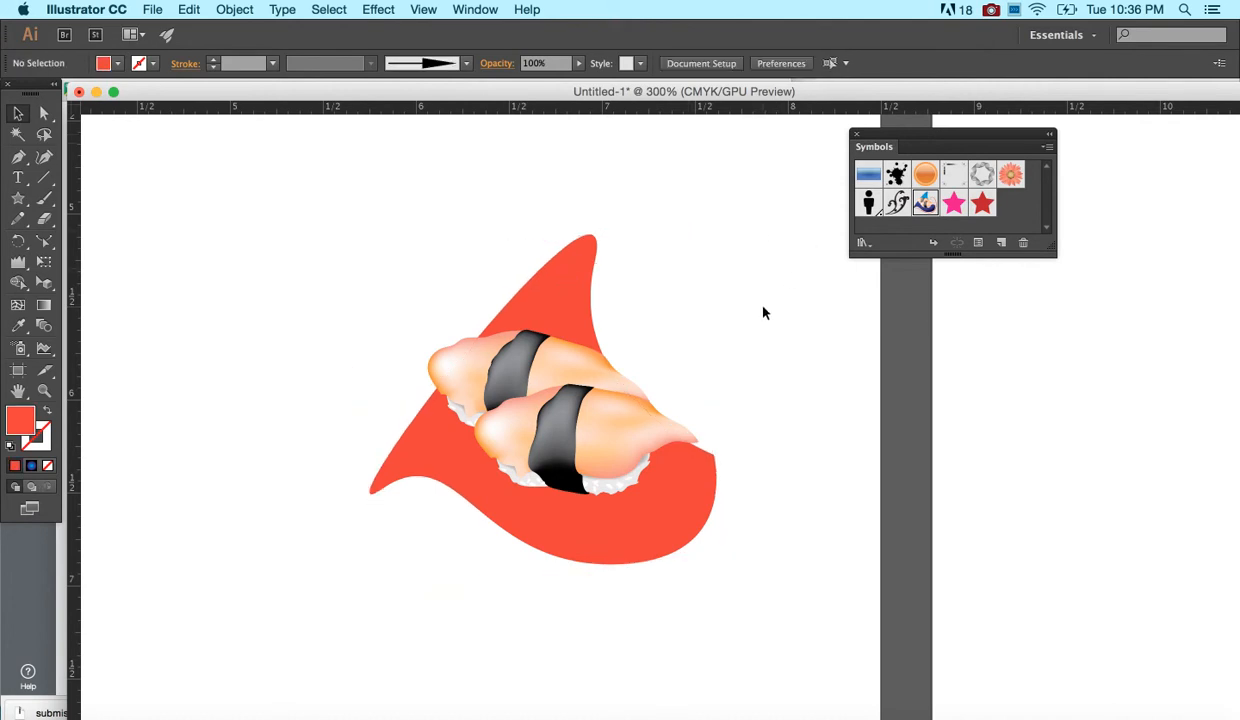
Copy the black flourish from the Florid Vector Pack 15 symbol onto the artboard and place it left of the sushi artwork
key(super+minus)
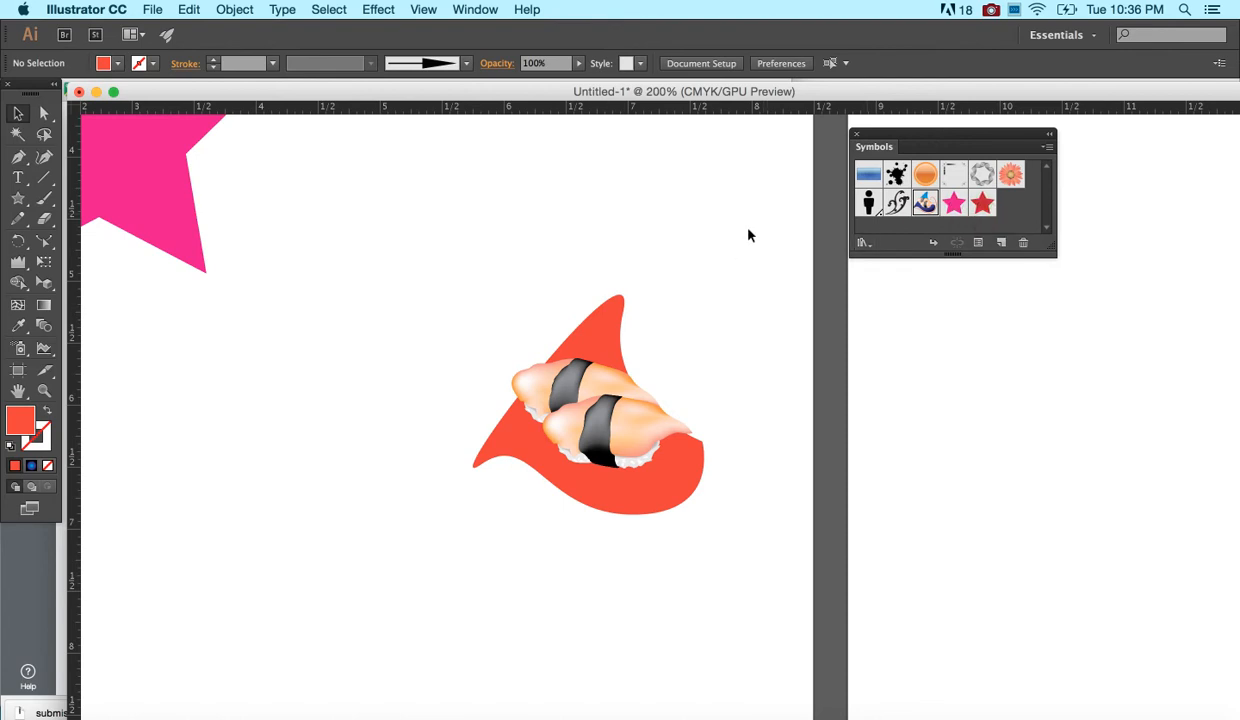
double_click(895, 203)
drag(765, 376, 625, 376)
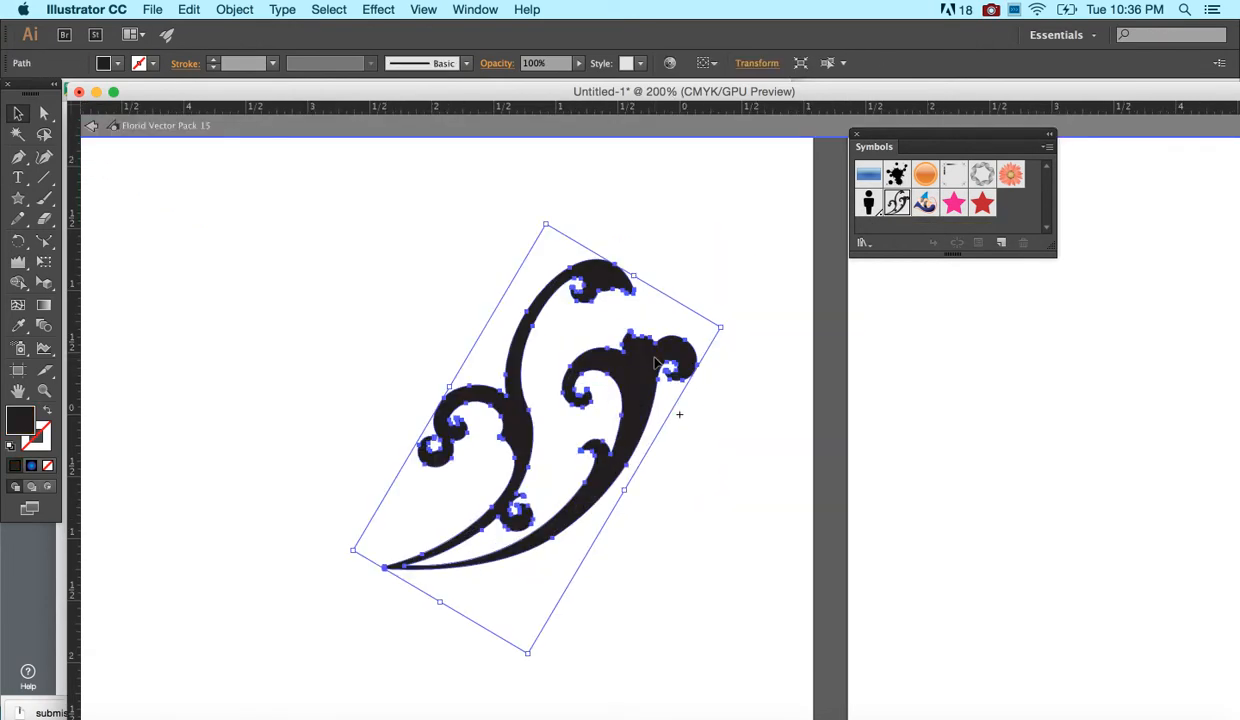
key(super)
click(91, 126)
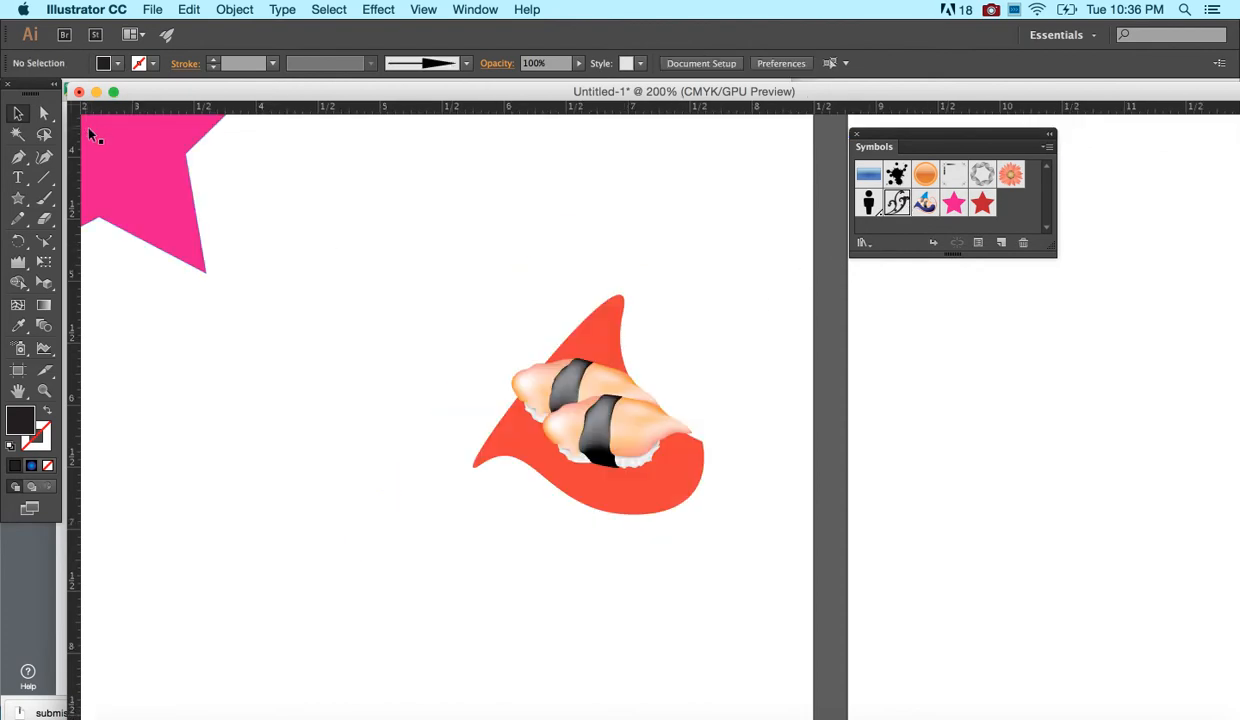
key(super+v)
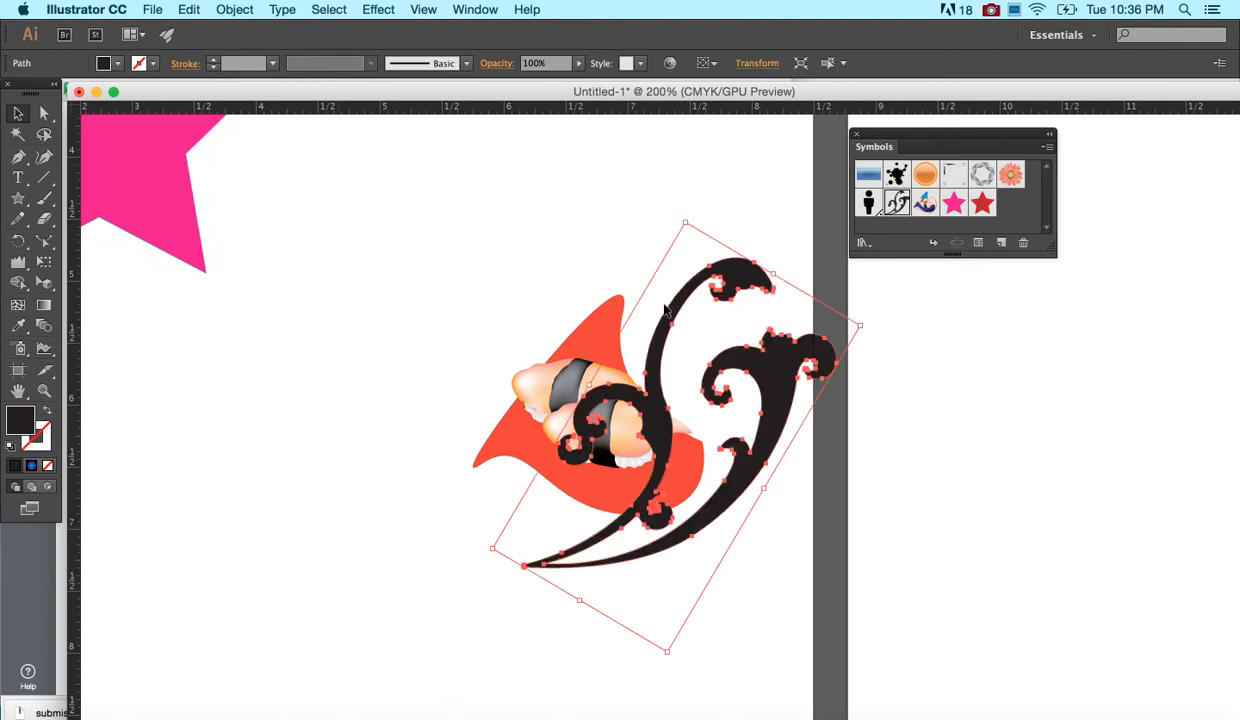
drag(657, 341, 347, 321)
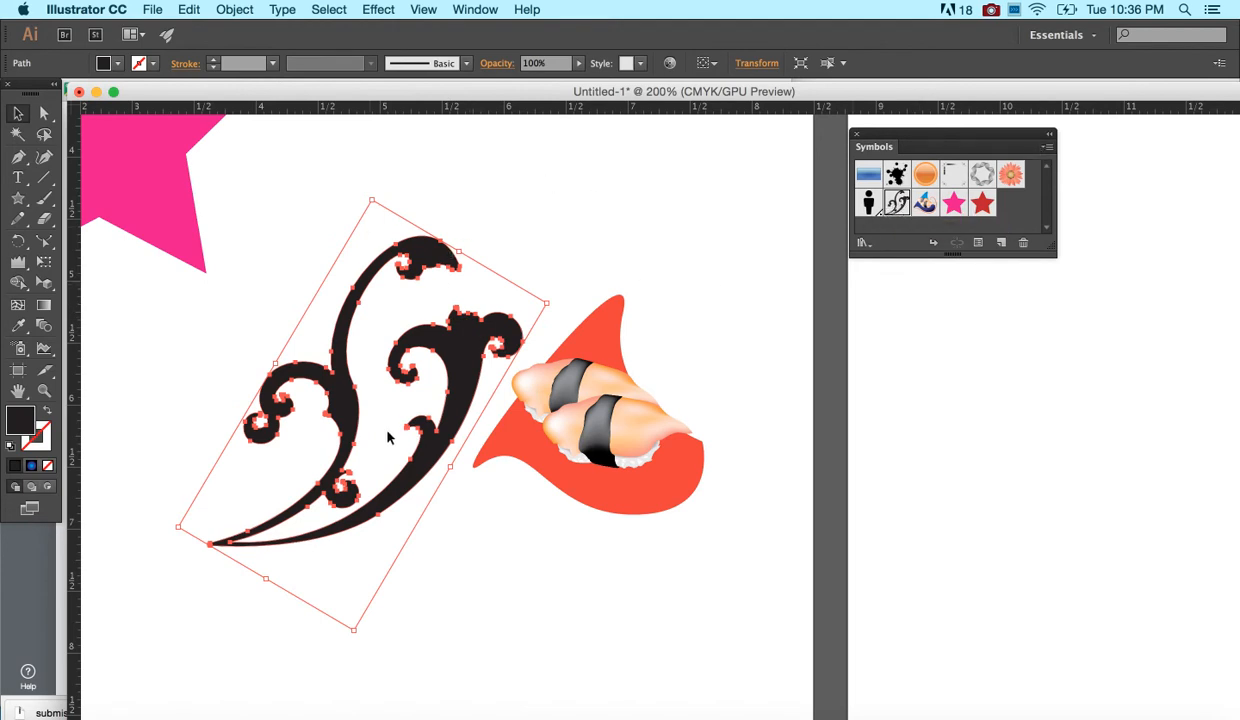
drag(388, 442, 700, 455)
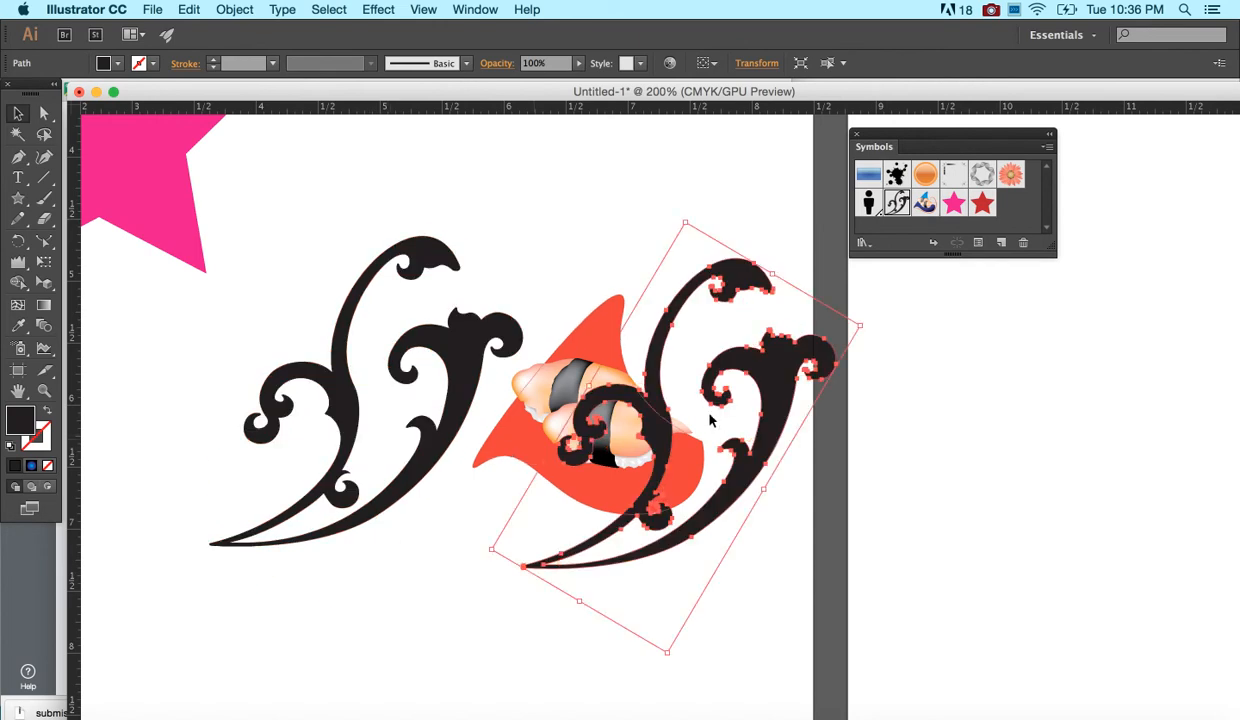
drag(564, 515, 466, 385)
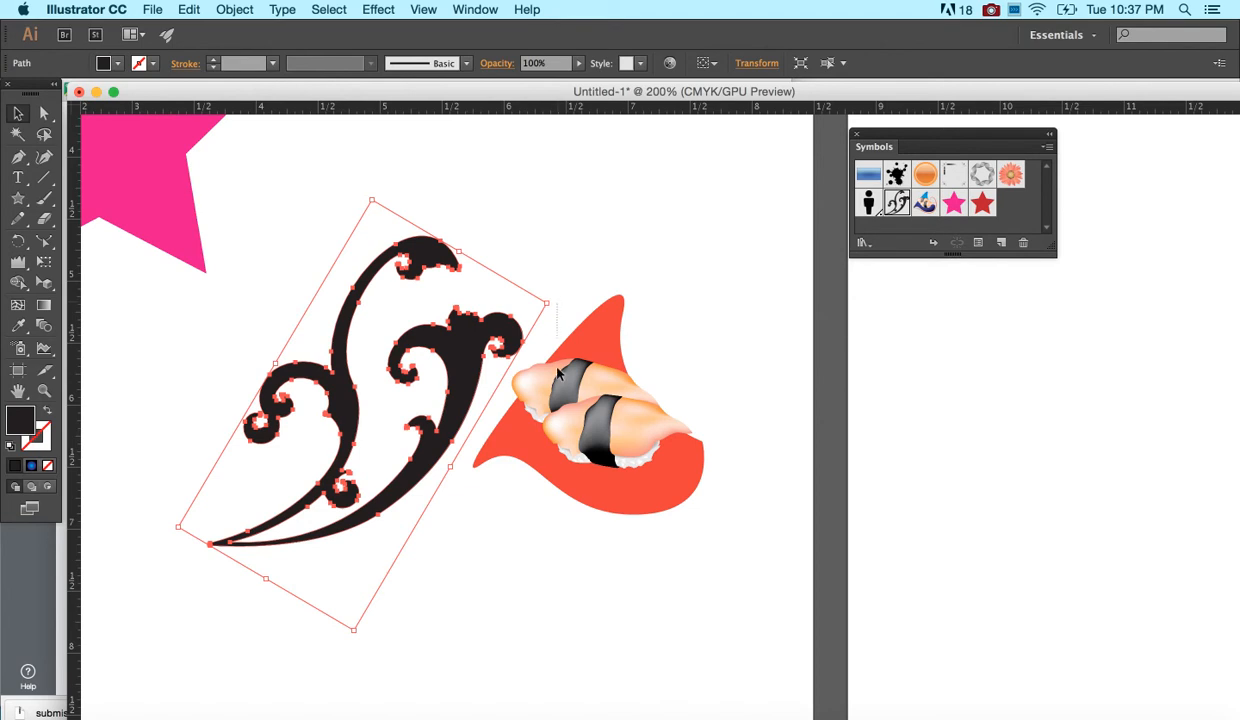
click(536, 291)
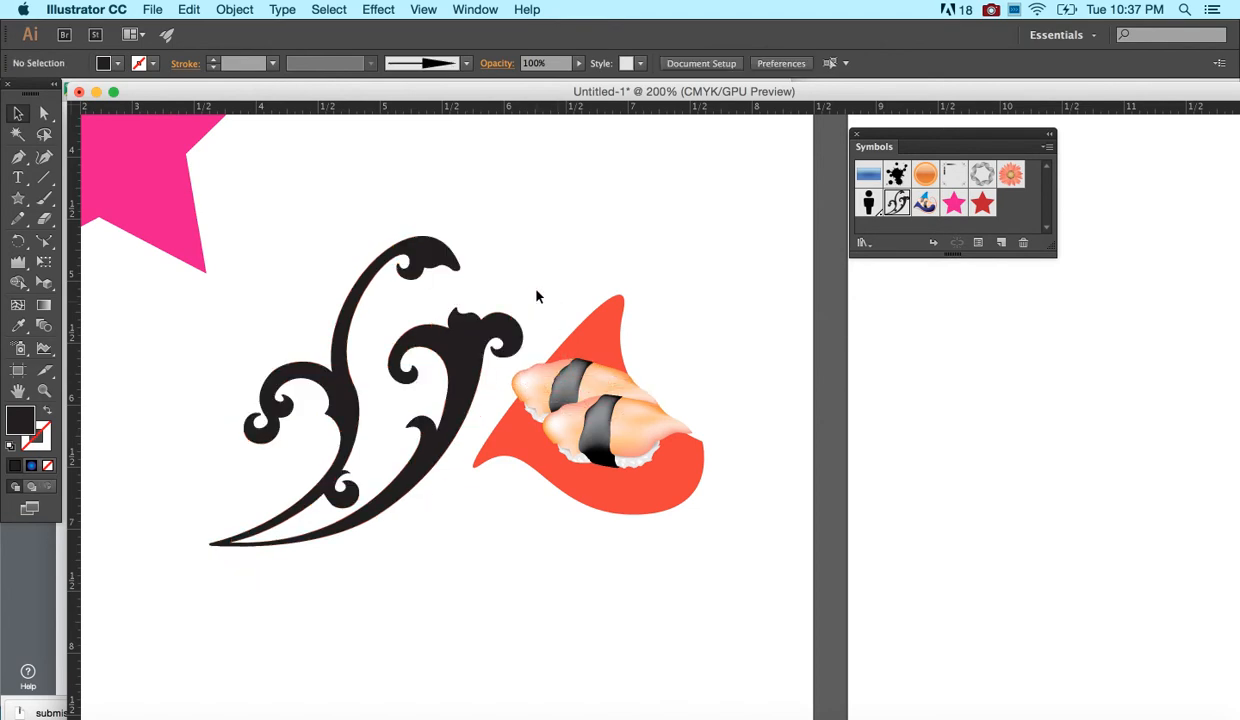
Create a copy of the flourish rotated clockwise about its pointed lower-left tip, fanning out below the original
click(503, 337)
drag(555, 300, 512, 573)
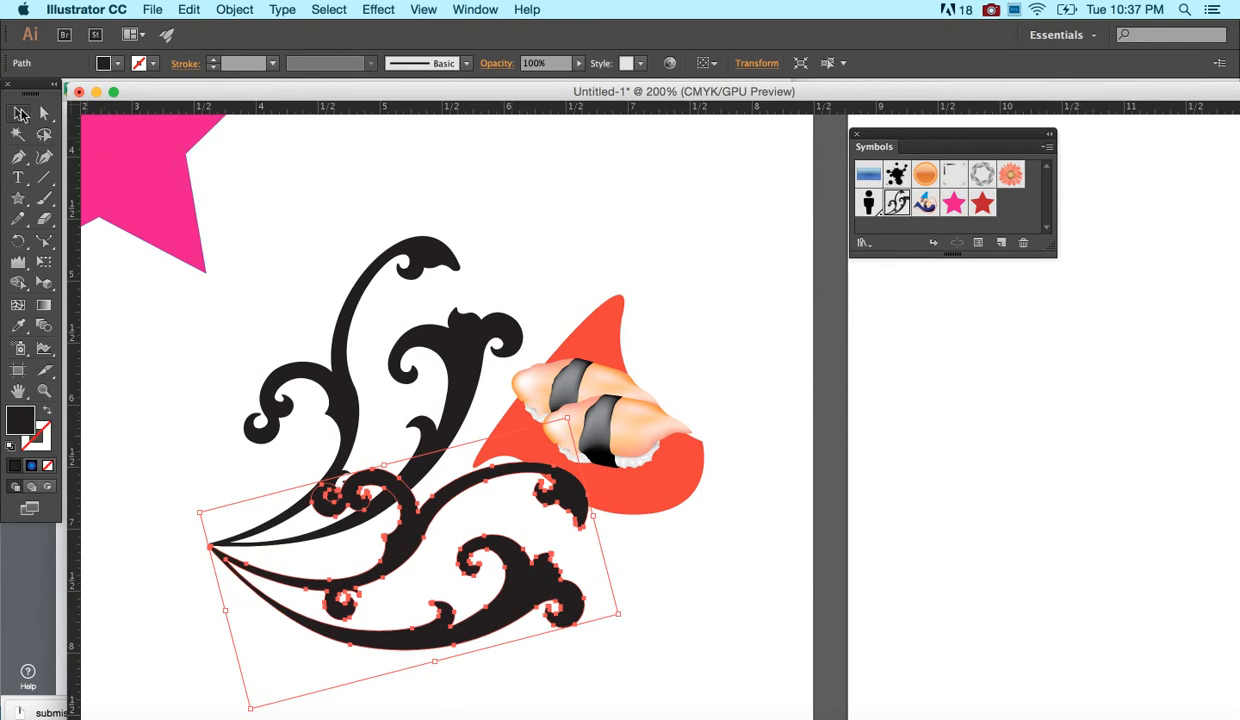
click(22, 114)
click(266, 188)
Delete the sushi artwork and its red backing shape from the artboard
click(599, 317)
drag(577, 271, 647, 441)
key(Delete)
key(Delete)
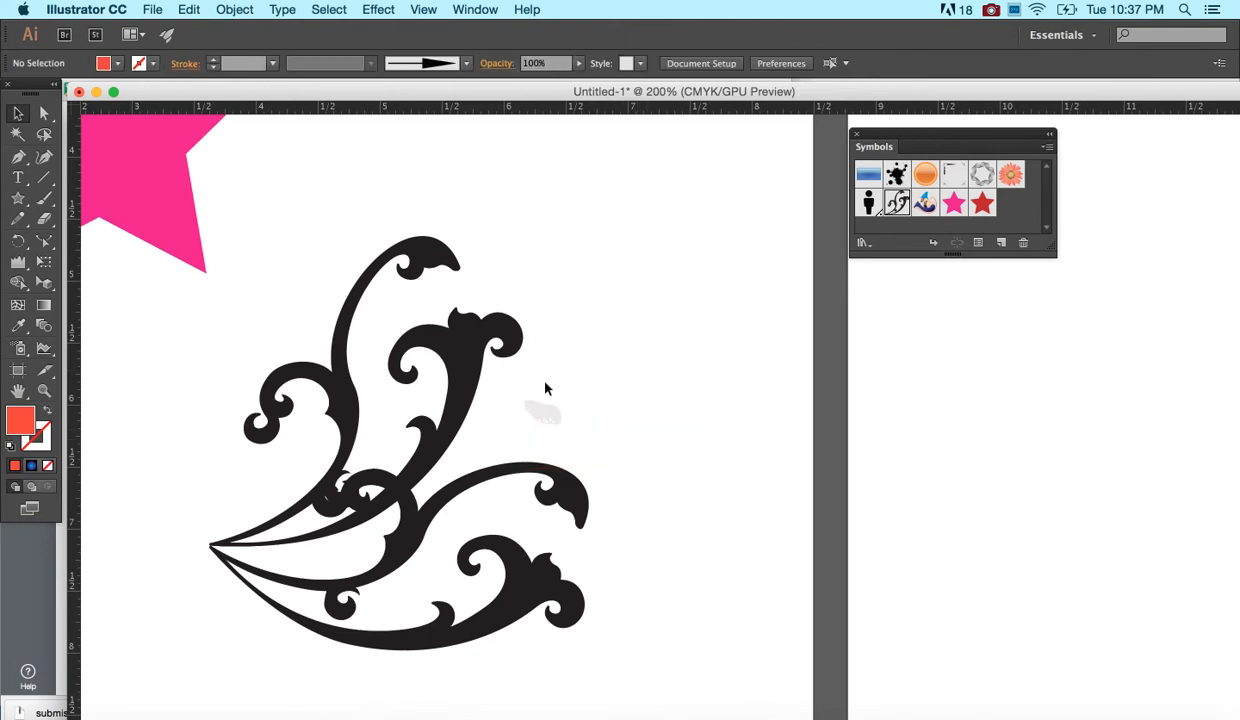
Delete the leftover pale sushi fragment, the pink star instance and the upper original flourish from the artboard
drag(519, 387, 601, 426)
key(Delete)
click(185, 209)
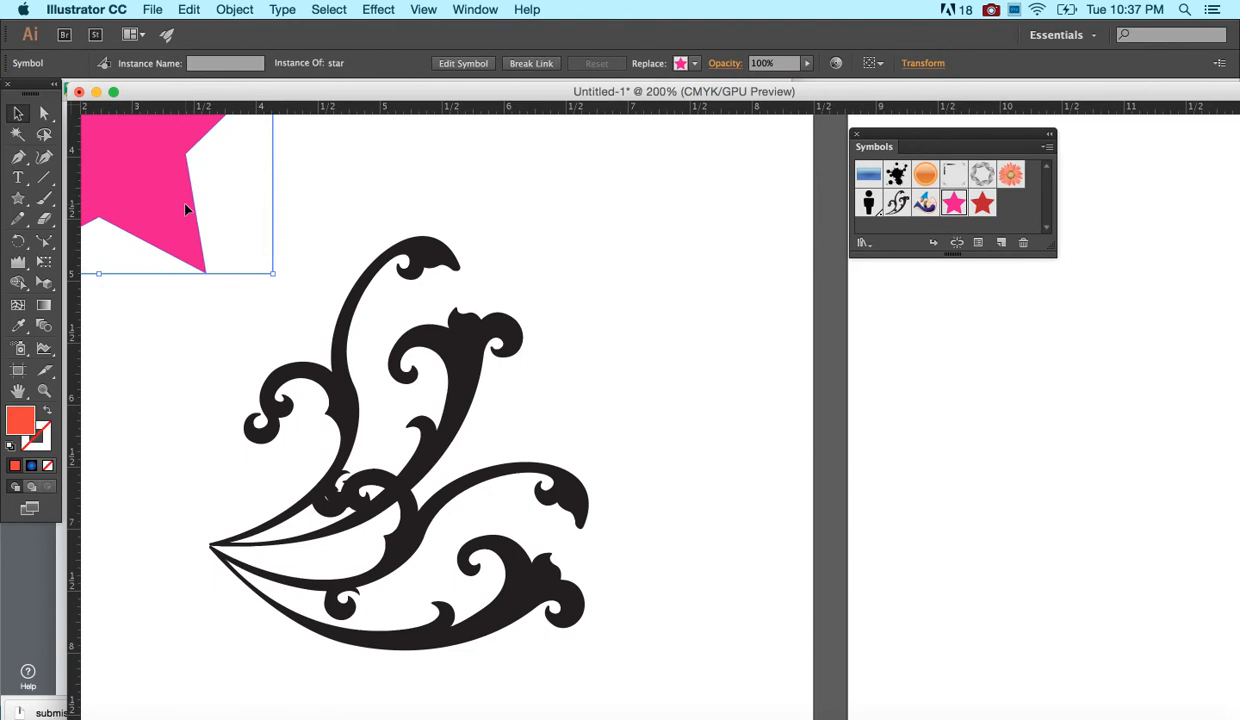
key(Delete)
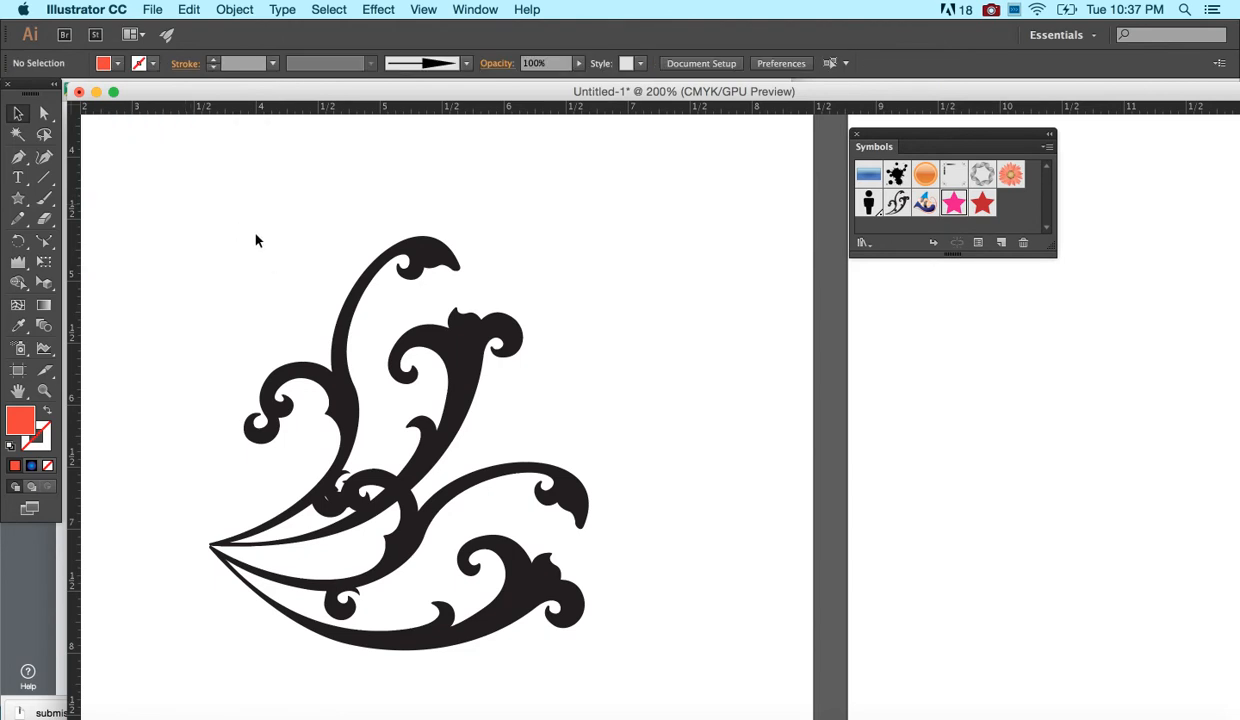
click(390, 332)
key(Delete)
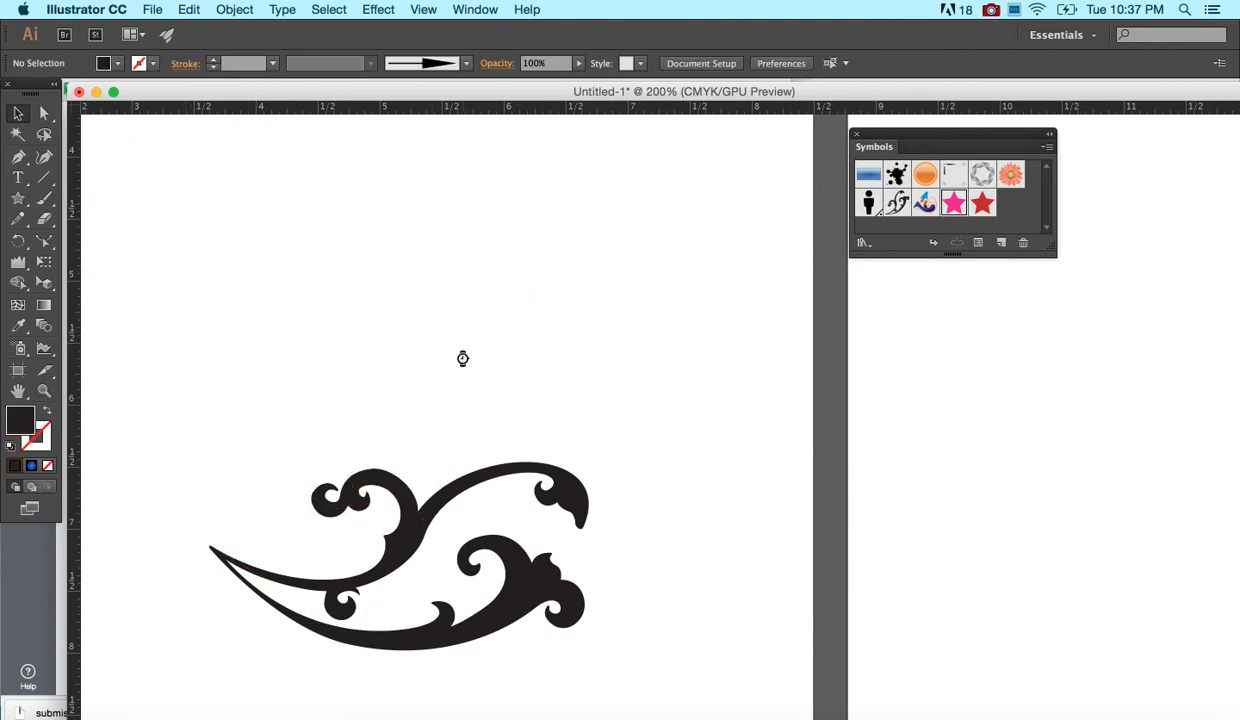
Move the remaining rotated flourish up by about 1.5 in and deselect it
click(408, 552)
drag(408, 552, 405, 365)
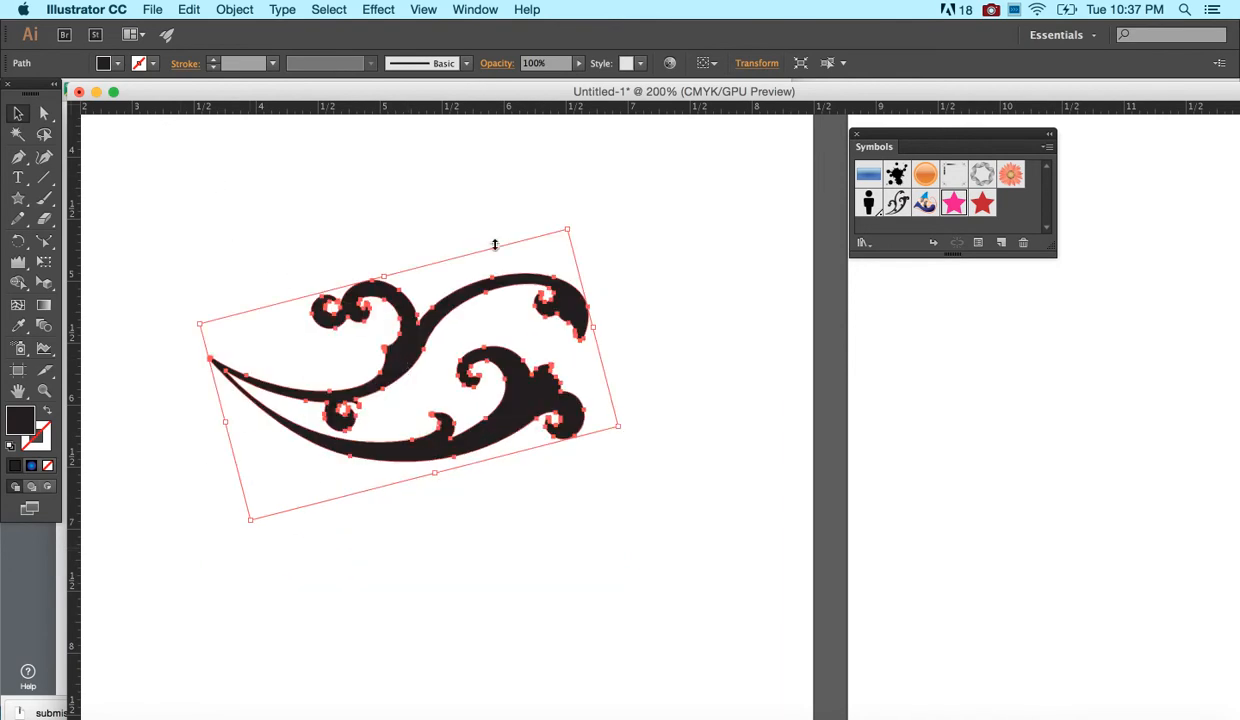
click(474, 218)
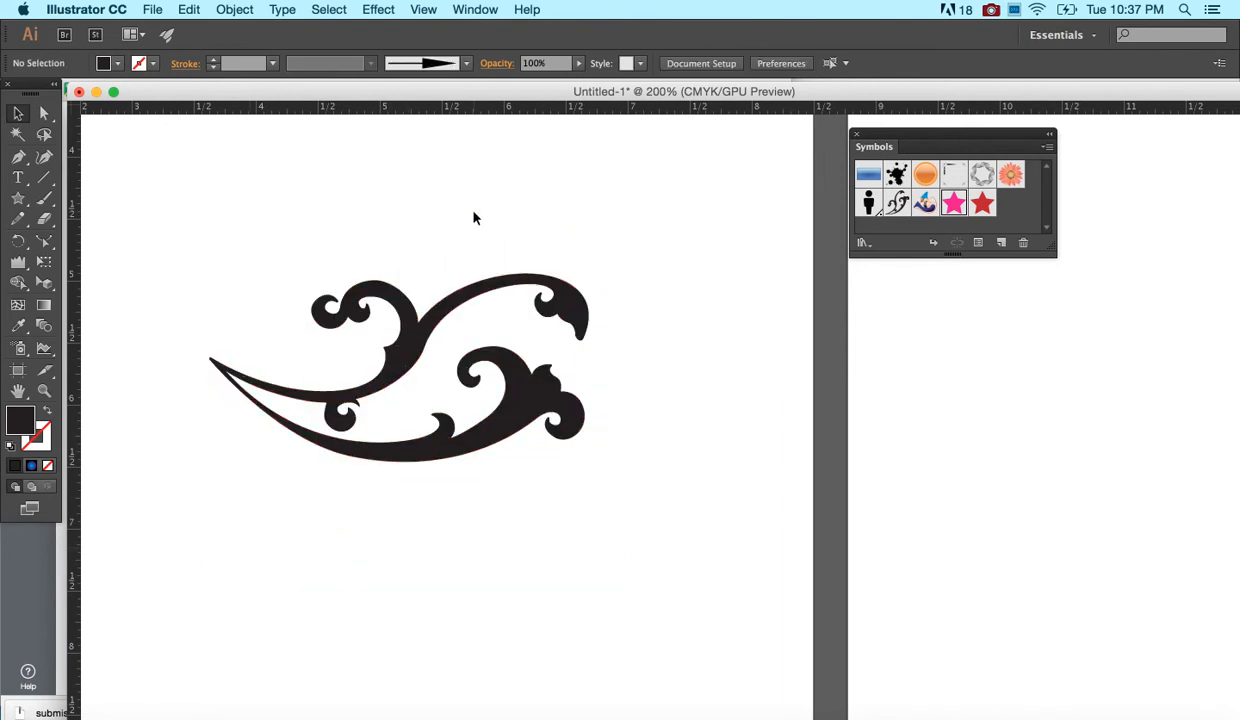
Make a new pattern from the black flourish and accept the notice about the added swatch
click(424, 335)
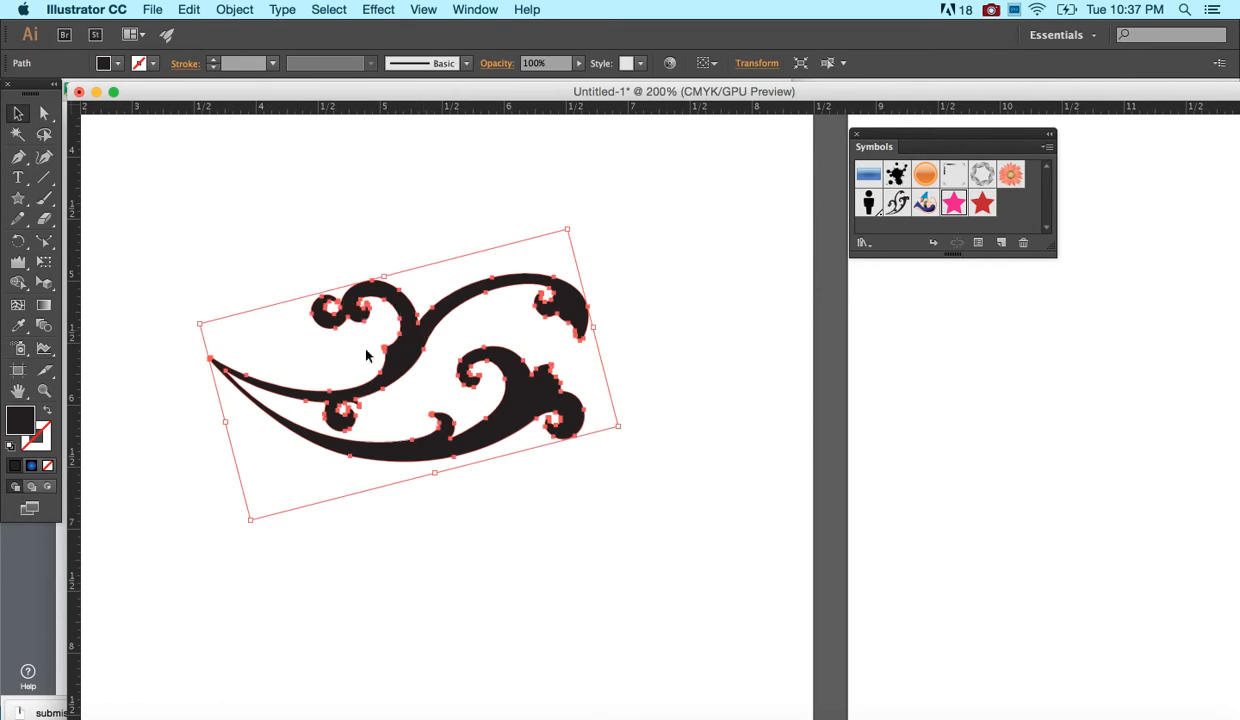
click(234, 9)
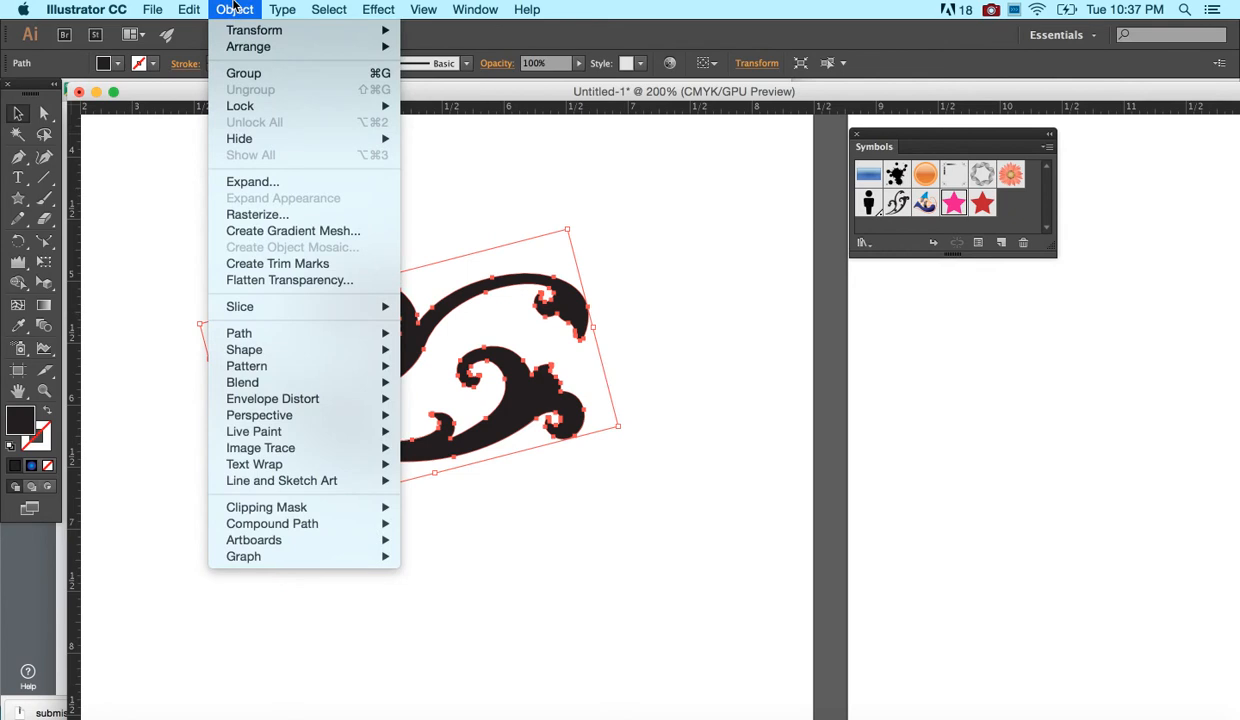
mouse_move(276, 364)
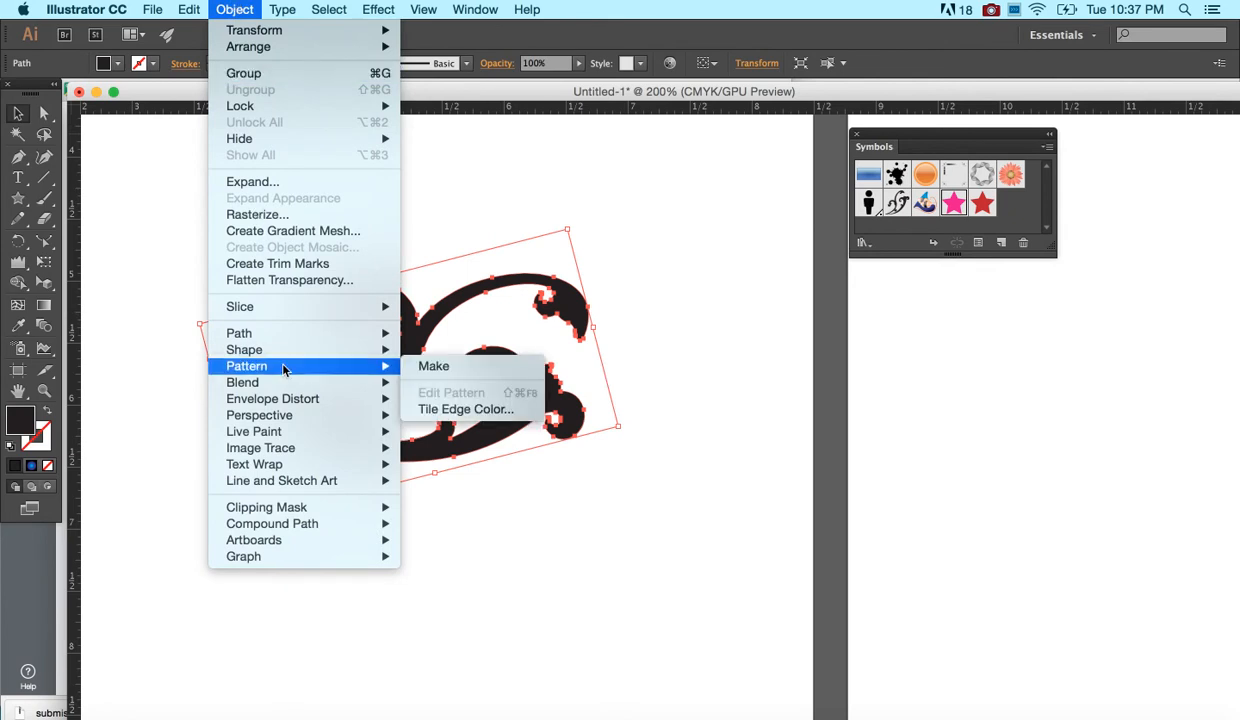
click(450, 369)
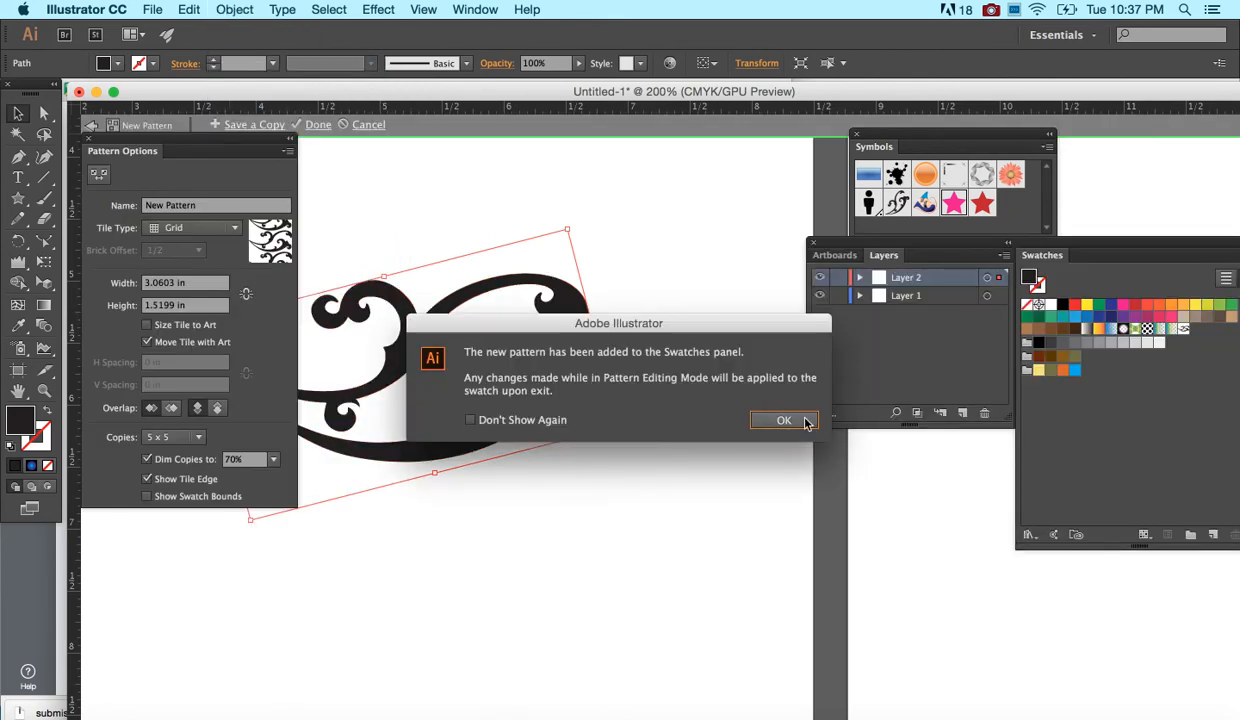
click(784, 420)
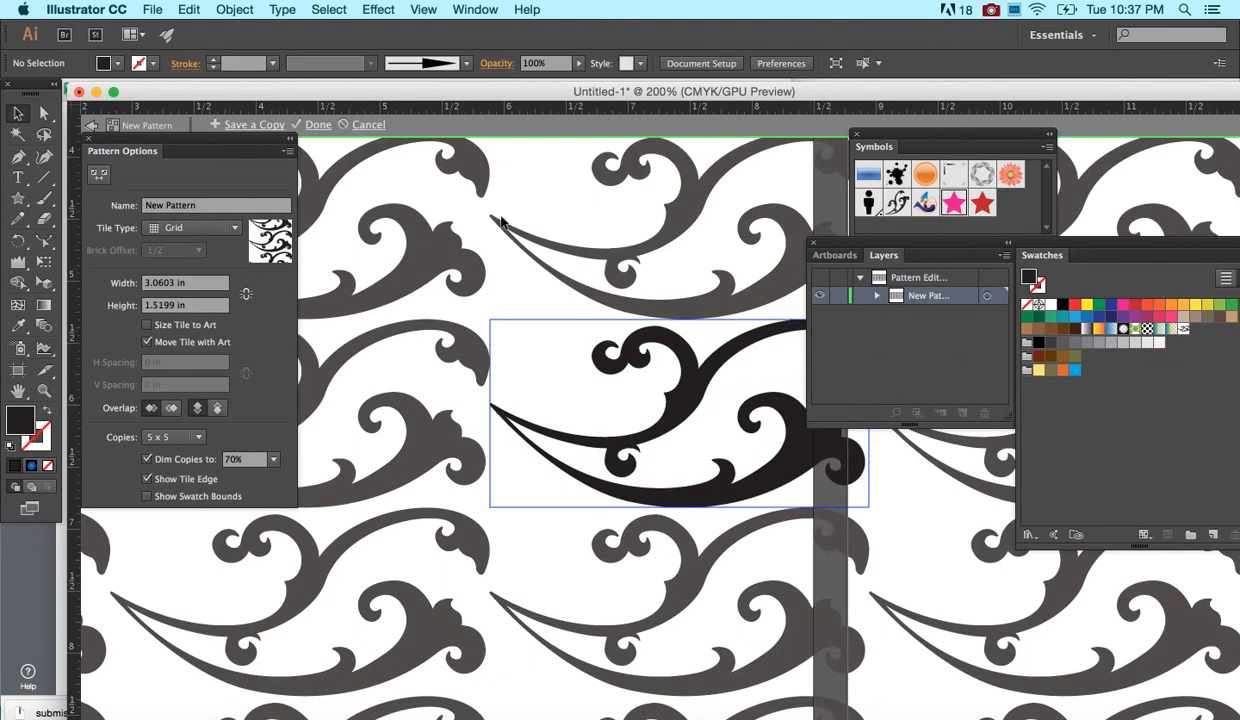
Recolor the pattern's flourish red (C=15 M=100 Y=90 K=10) and scale it down to about two thirds
click(686, 402)
click(118, 64)
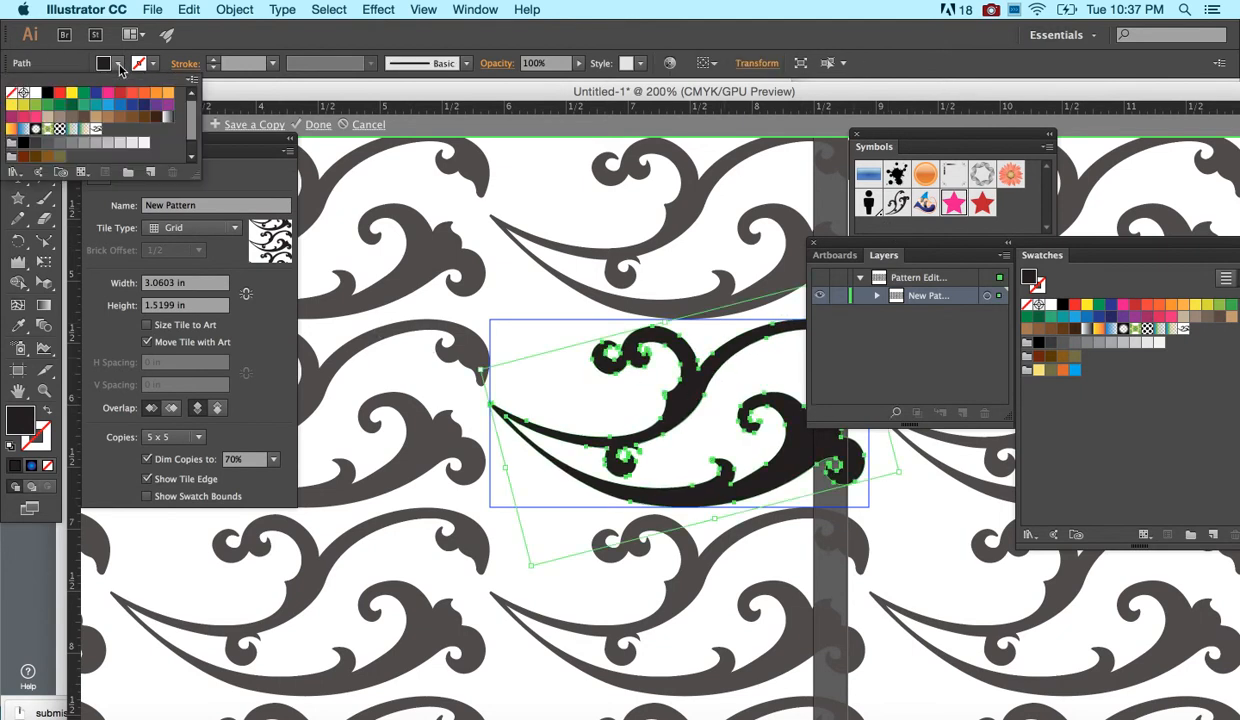
click(118, 93)
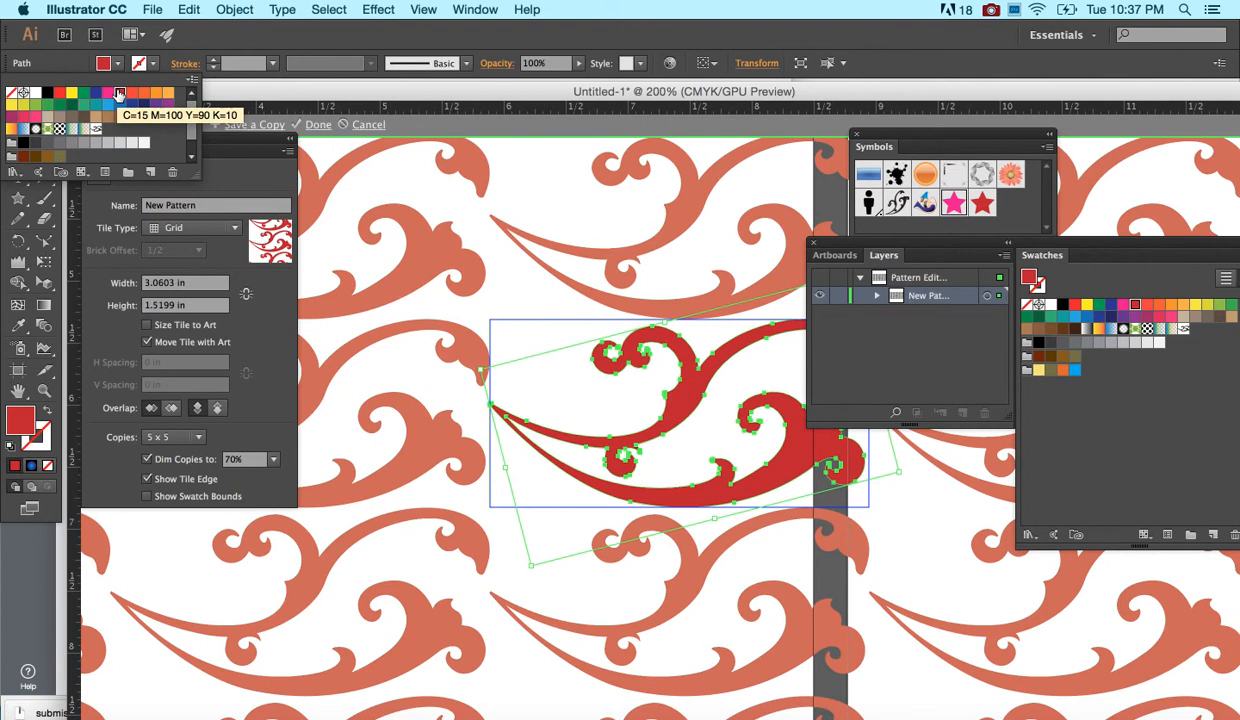
click(678, 414)
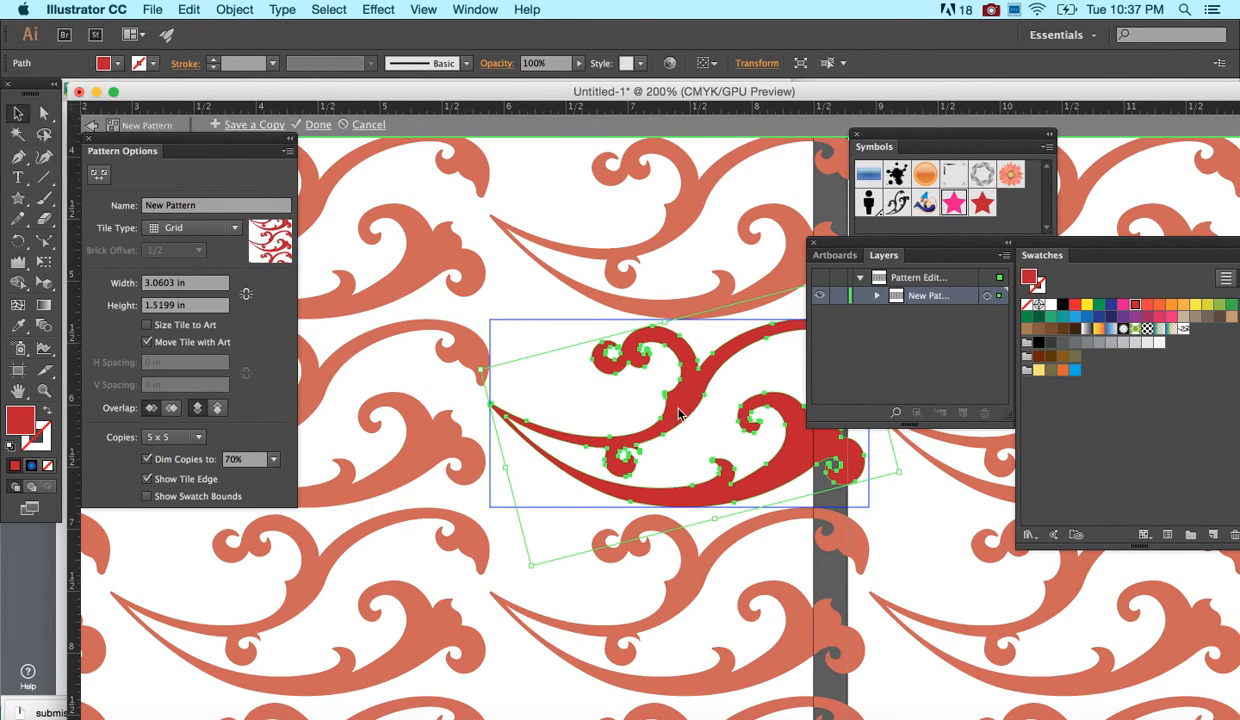
drag(481, 368, 615, 393)
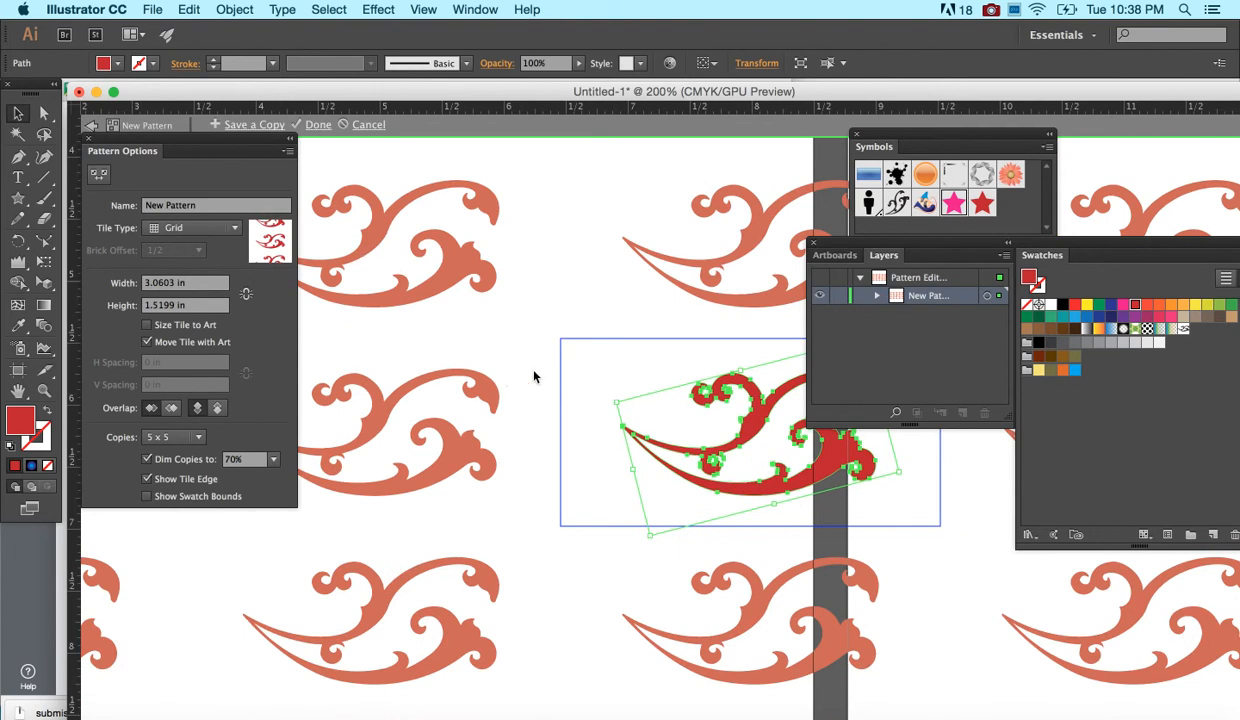
Try the Brick by Row and Brick by Column tile types and set the pattern's tile type to Hex by Column
click(200, 228)
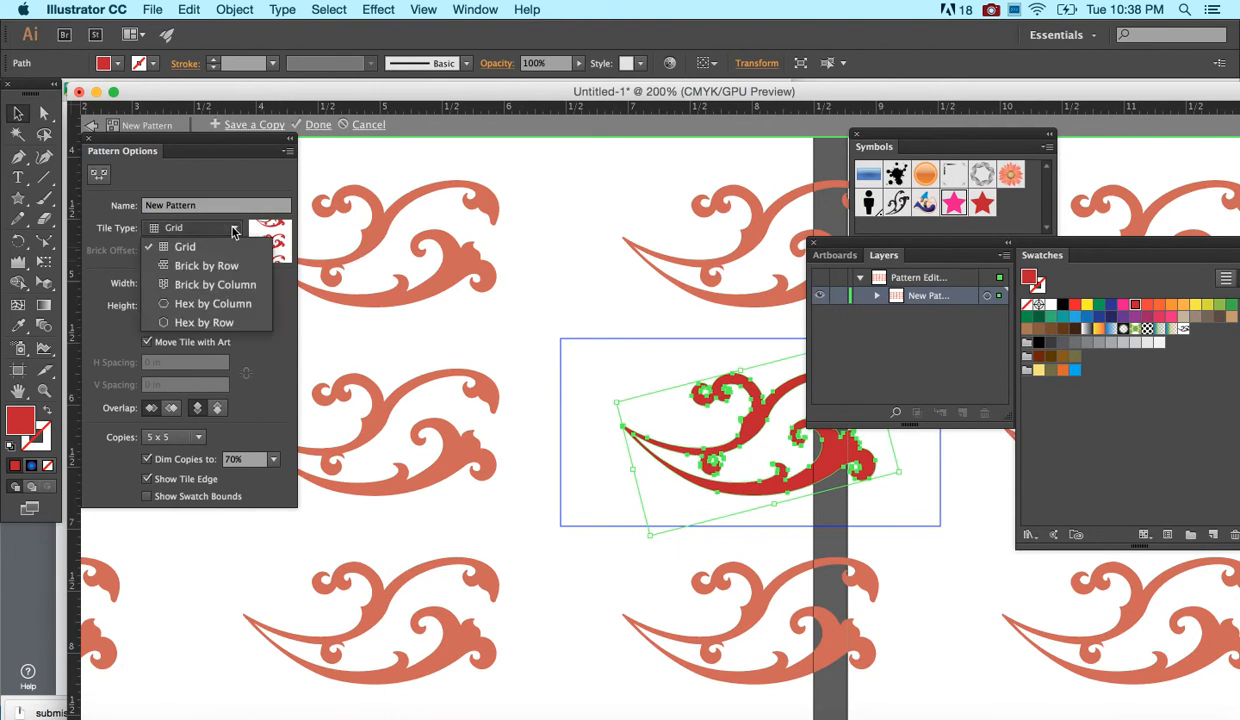
click(221, 266)
click(231, 231)
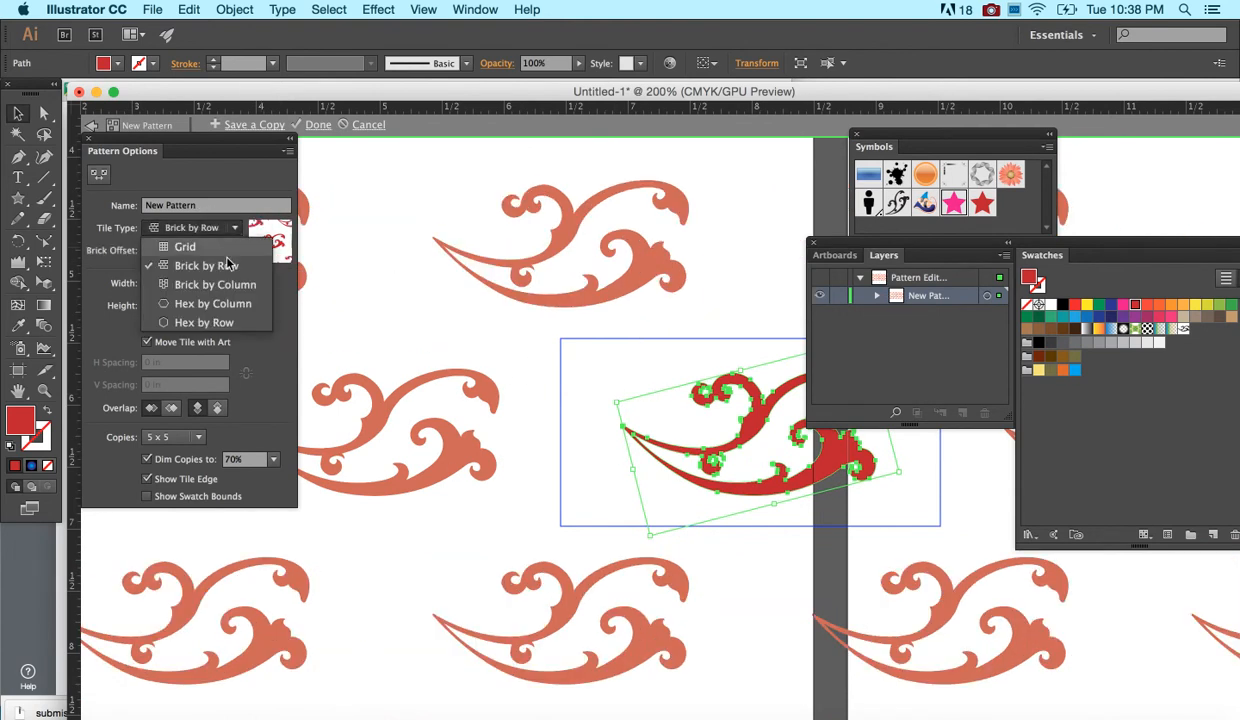
click(228, 285)
click(230, 229)
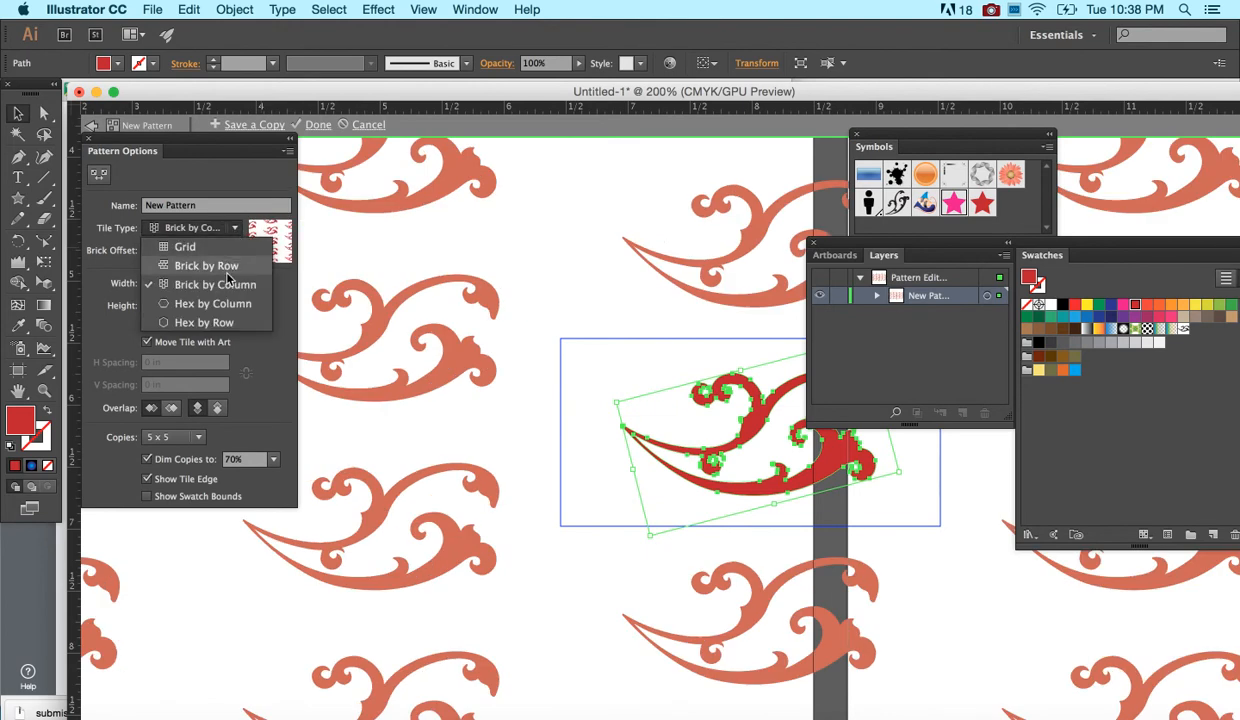
click(228, 305)
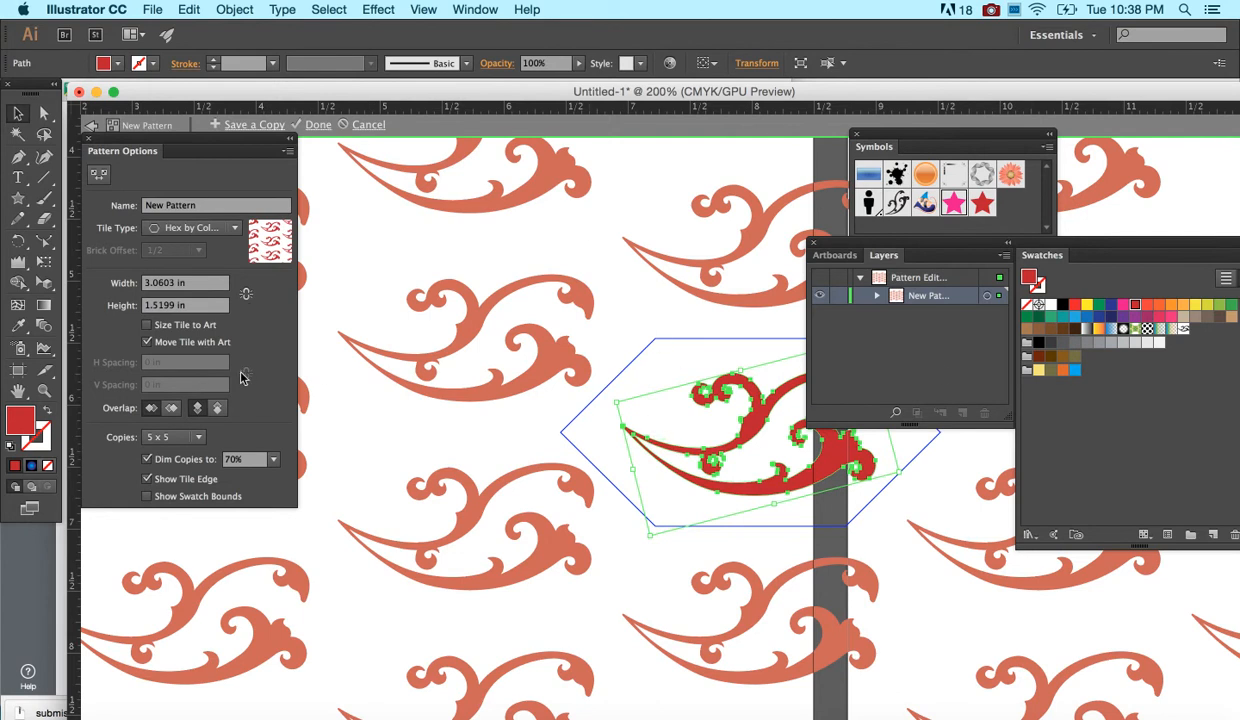
Size the pattern tile to the art with 1 in horizontal spacing and finish editing the pattern
click(147, 324)
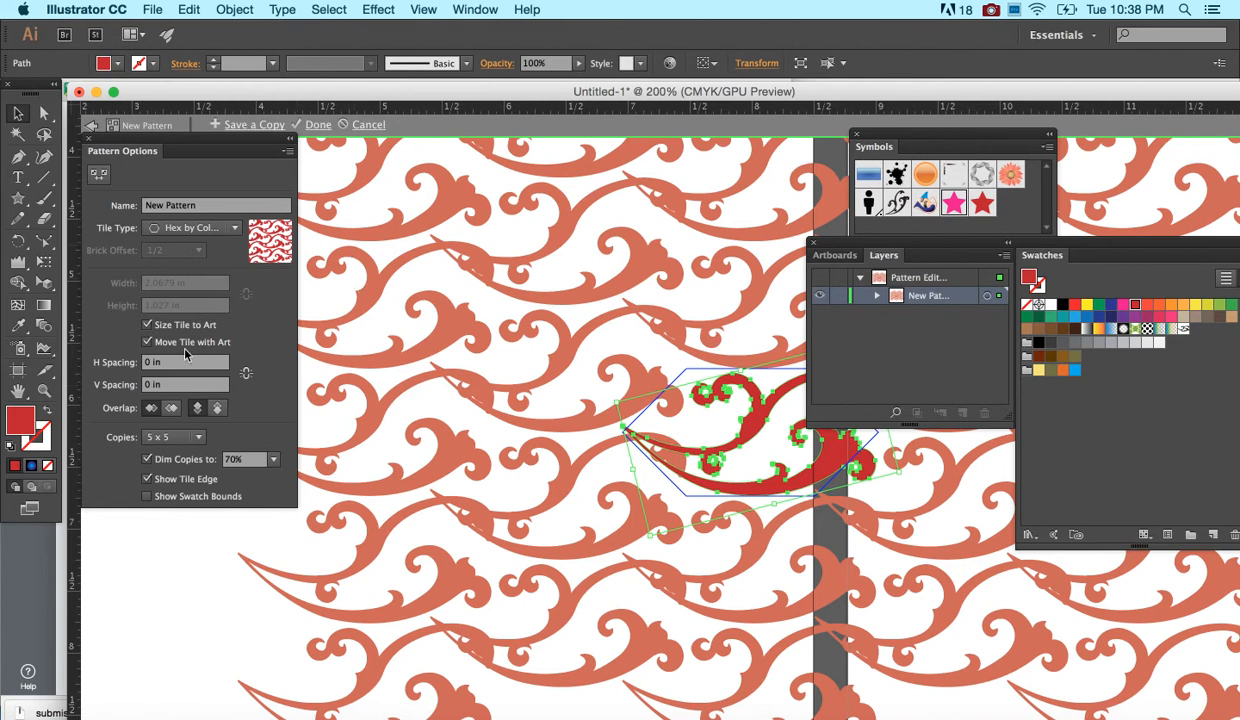
click(142, 365)
text(1)
key(Tab)
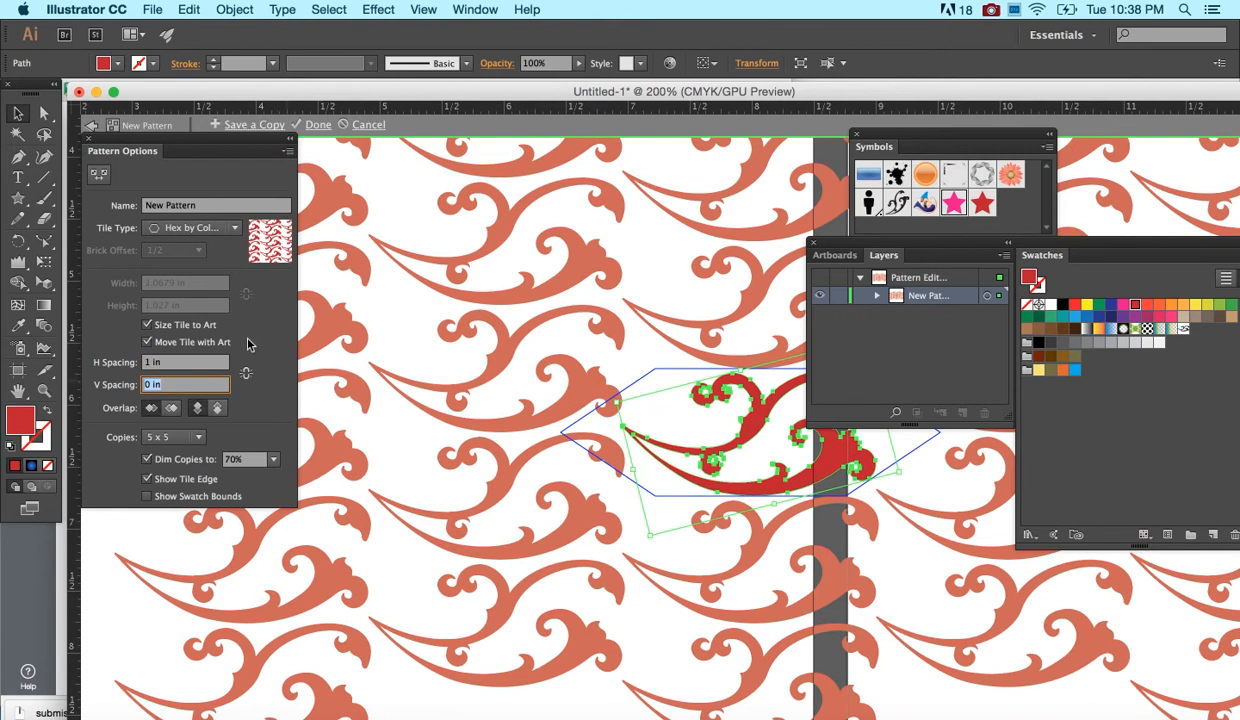
key(super+minus)
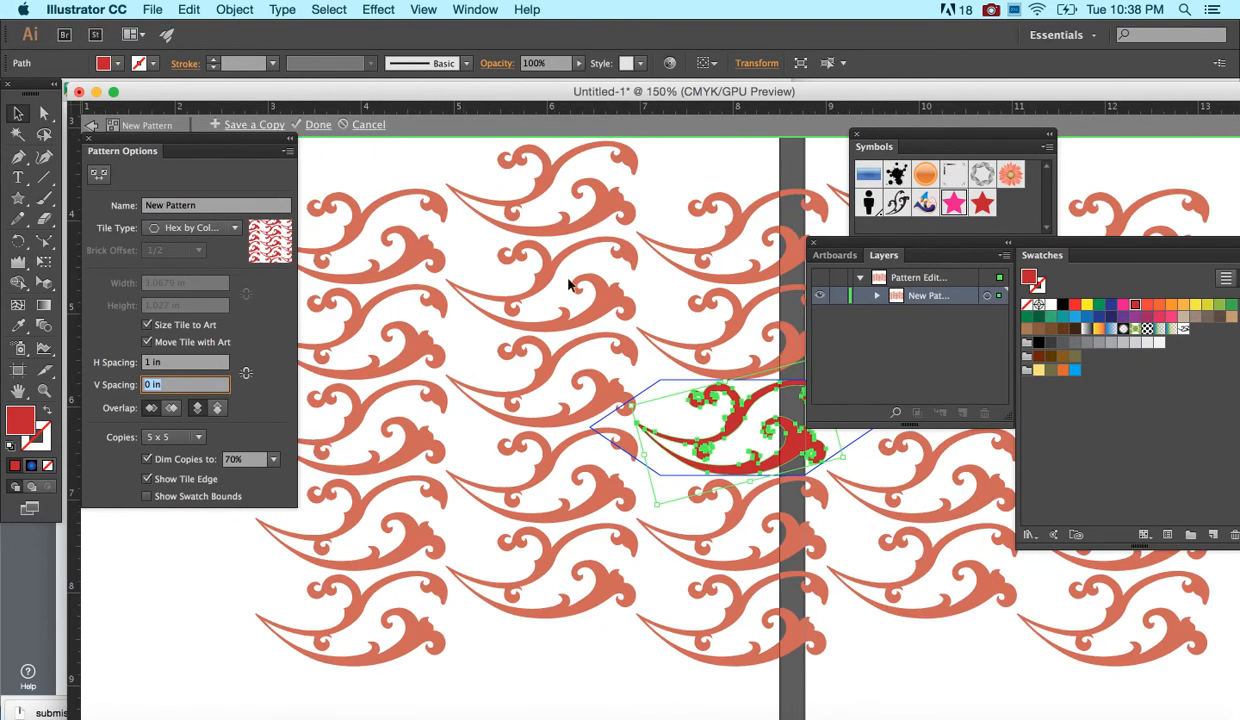
scroll(575, 292, right, 5)
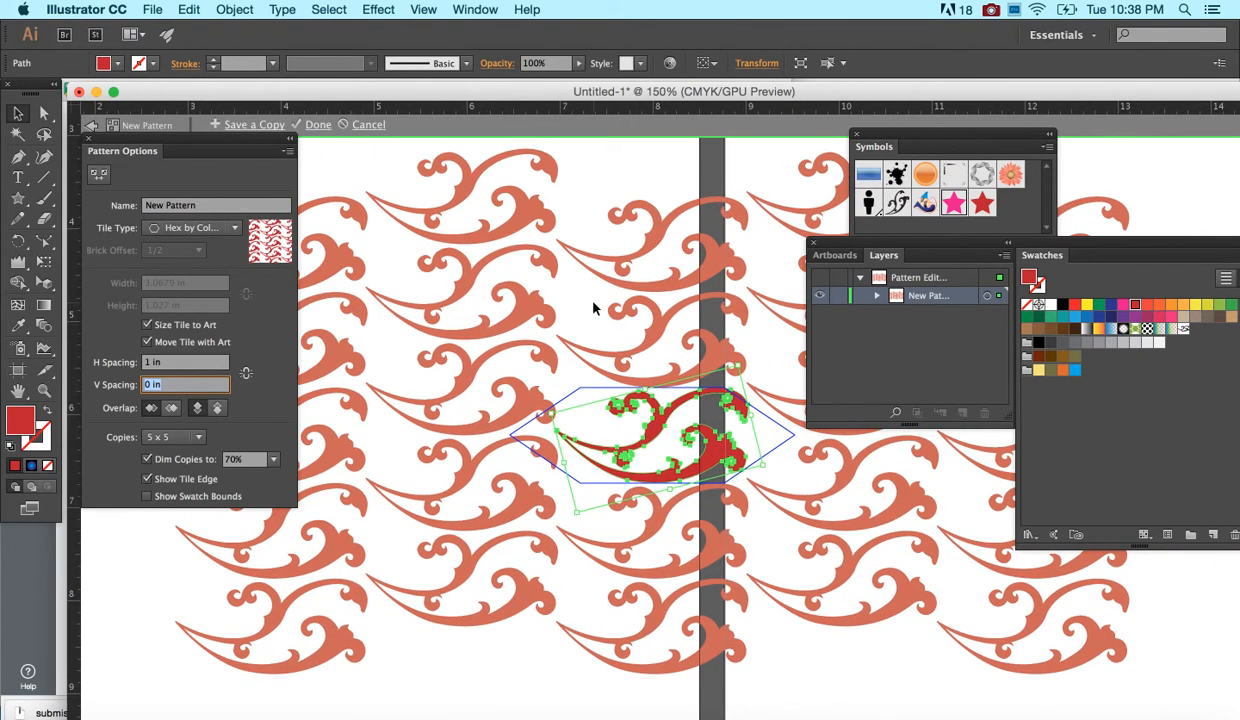
click(318, 125)
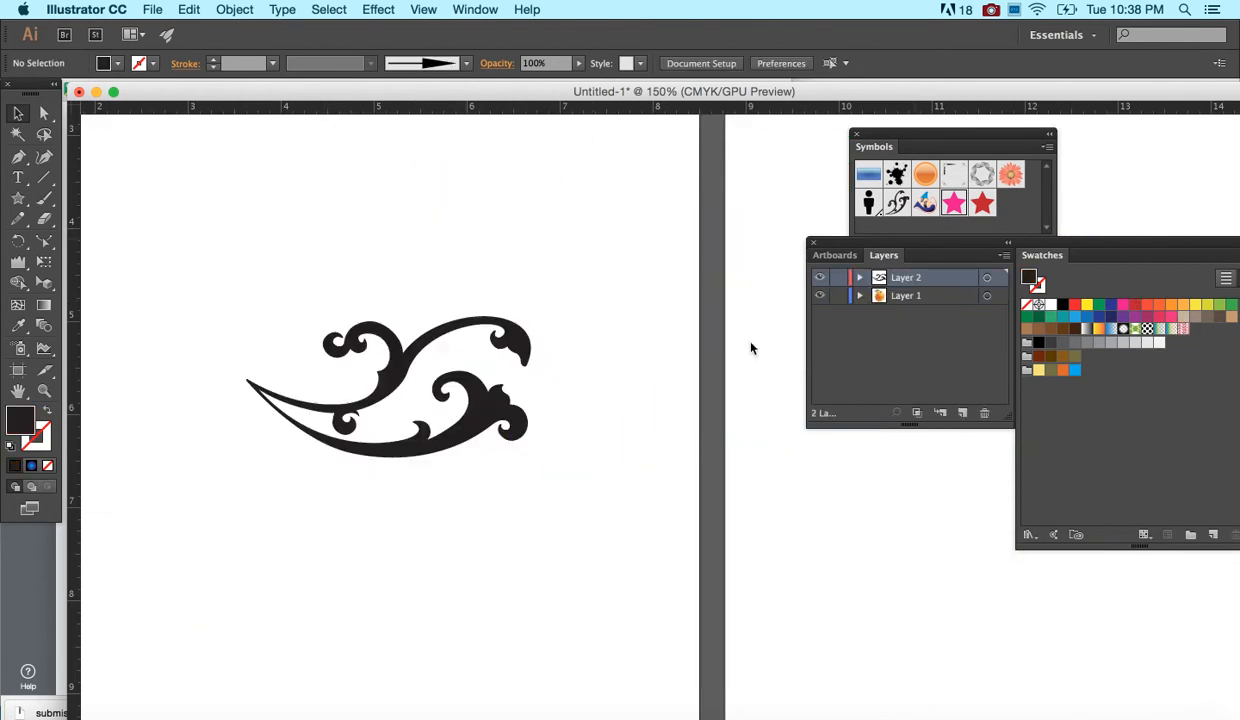
Try the new pattern and light blue (C=70 M=15 Y=0 K=0) as the flourish's fill, and delete the flourish
click(478, 382)
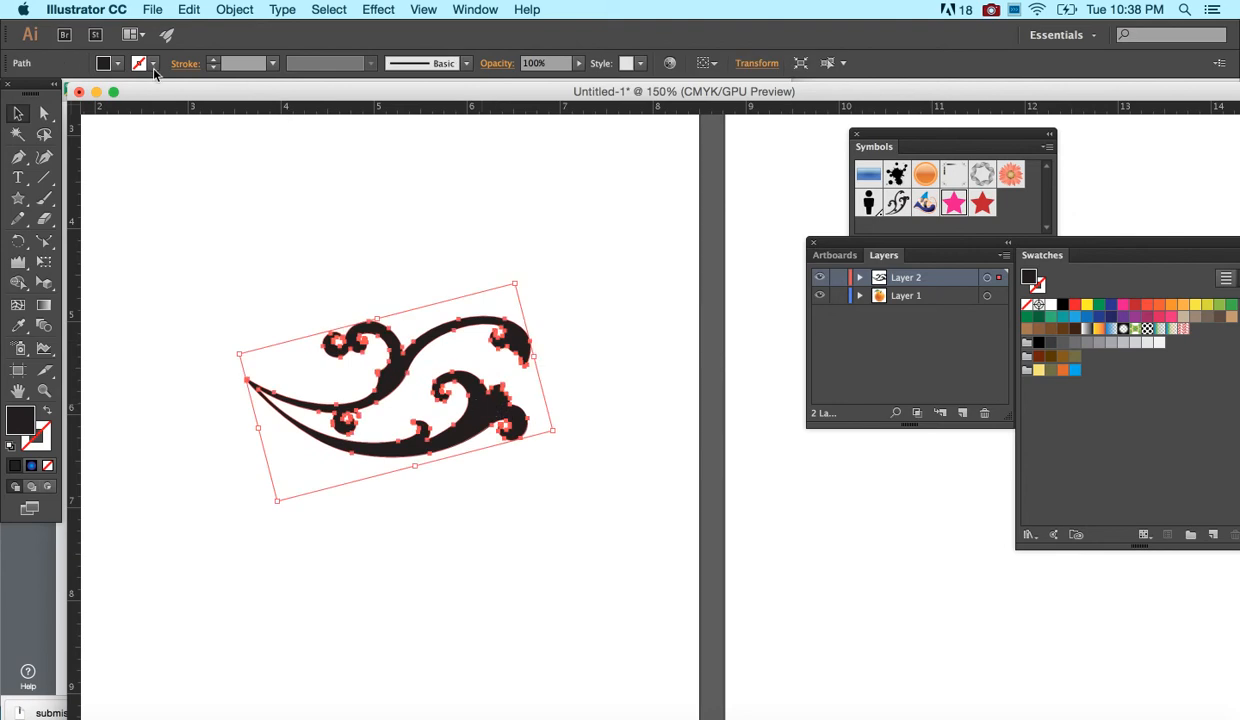
click(117, 64)
click(96, 129)
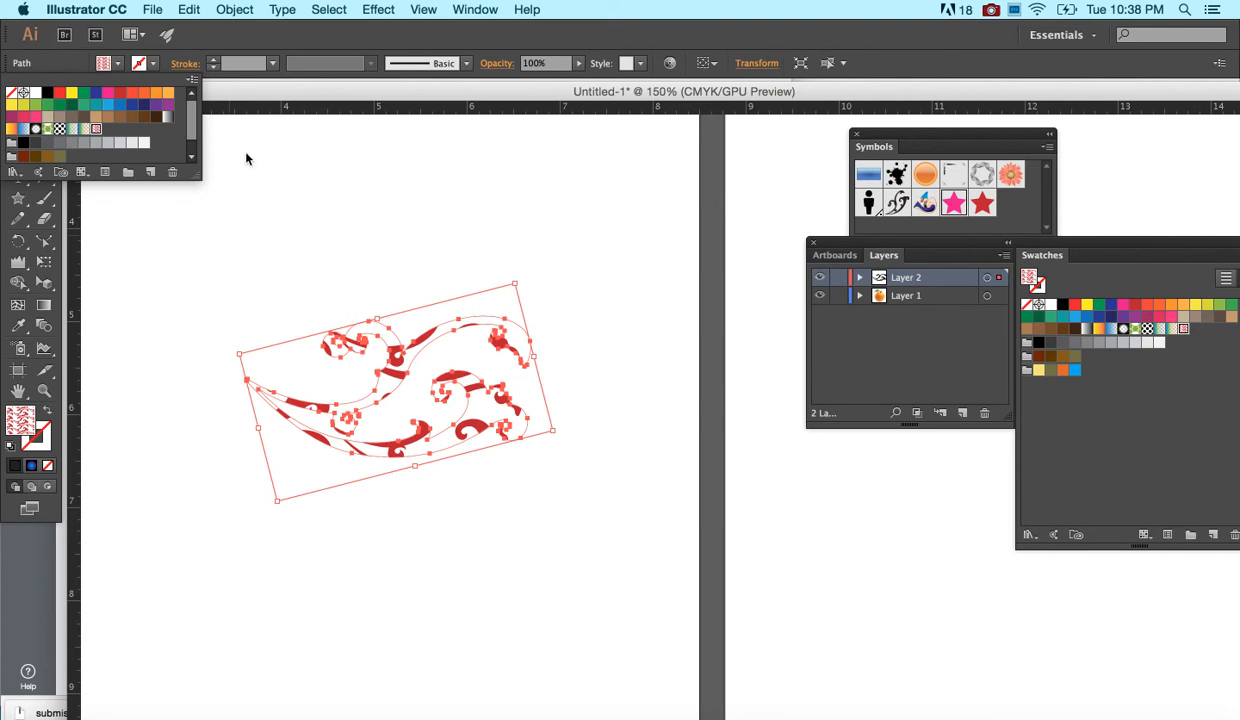
click(108, 104)
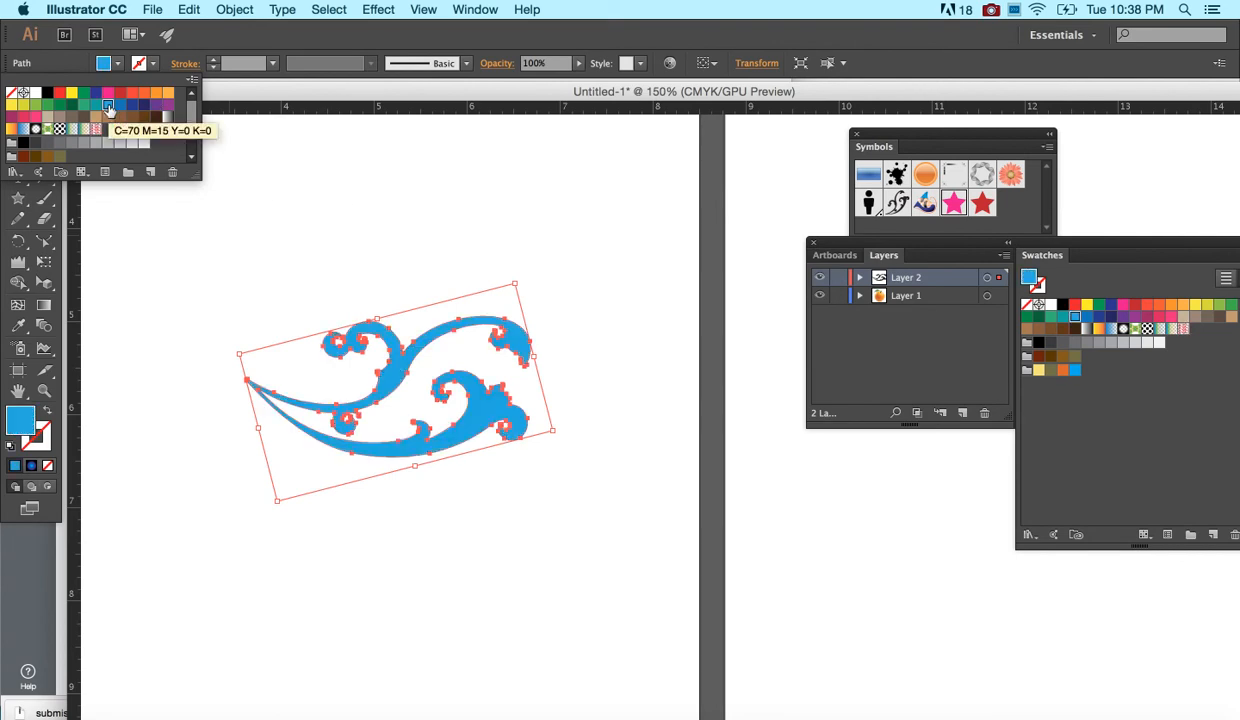
click(267, 166)
key(Delete)
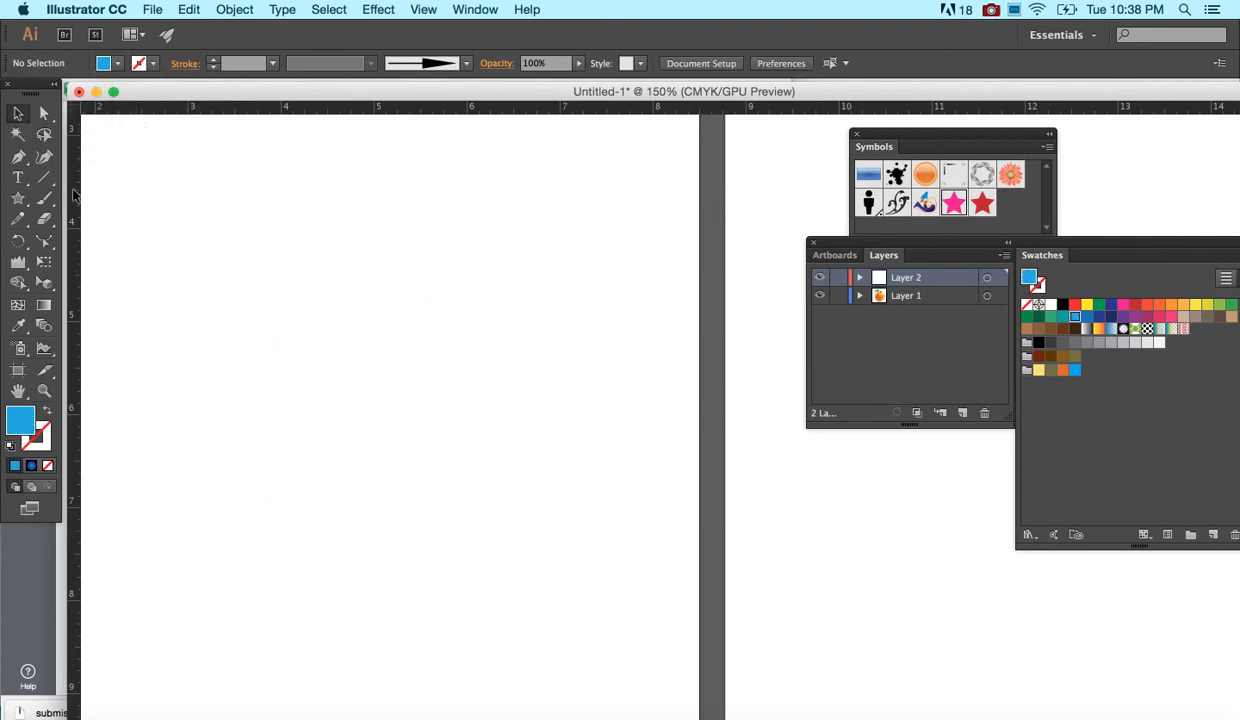
Draw a five-pointed star about 7.5 in wide on the artboard and fill it with the new red flourish pattern
click(17, 199)
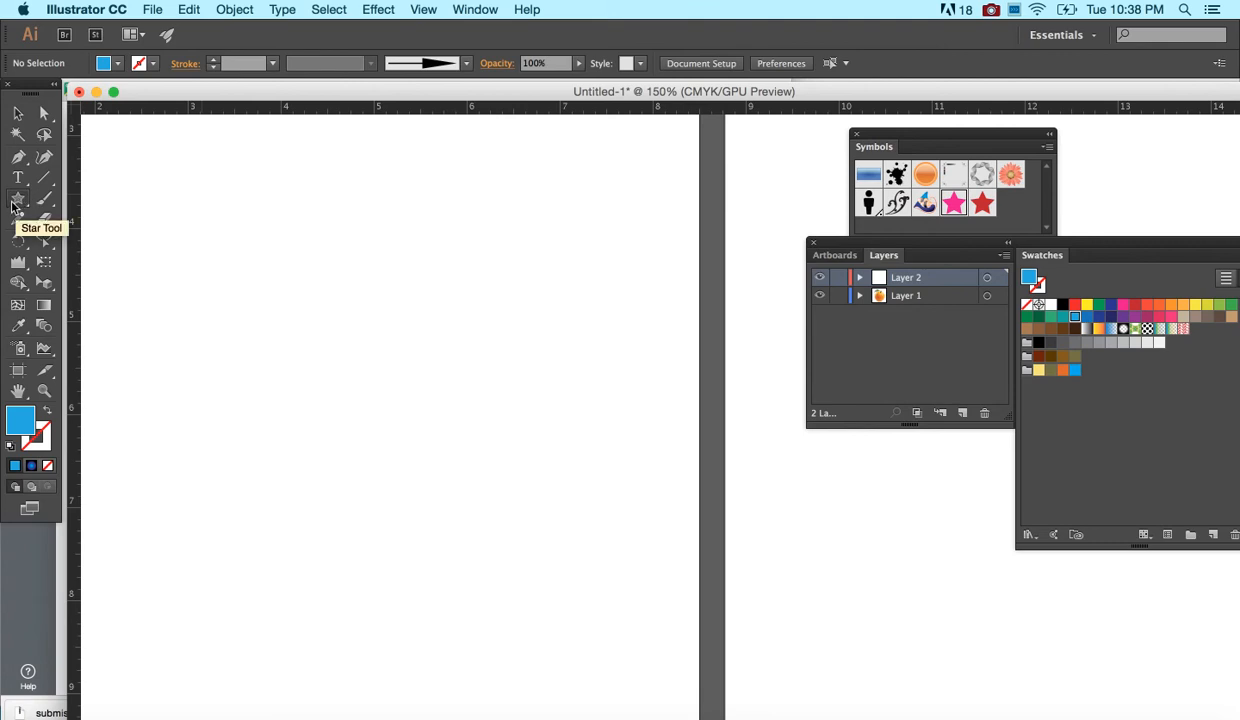
drag(207, 195, 480, 432)
scroll(353, 369, up, 2)
scroll(353, 369, up, 3)
scroll(353, 369, left, 5)
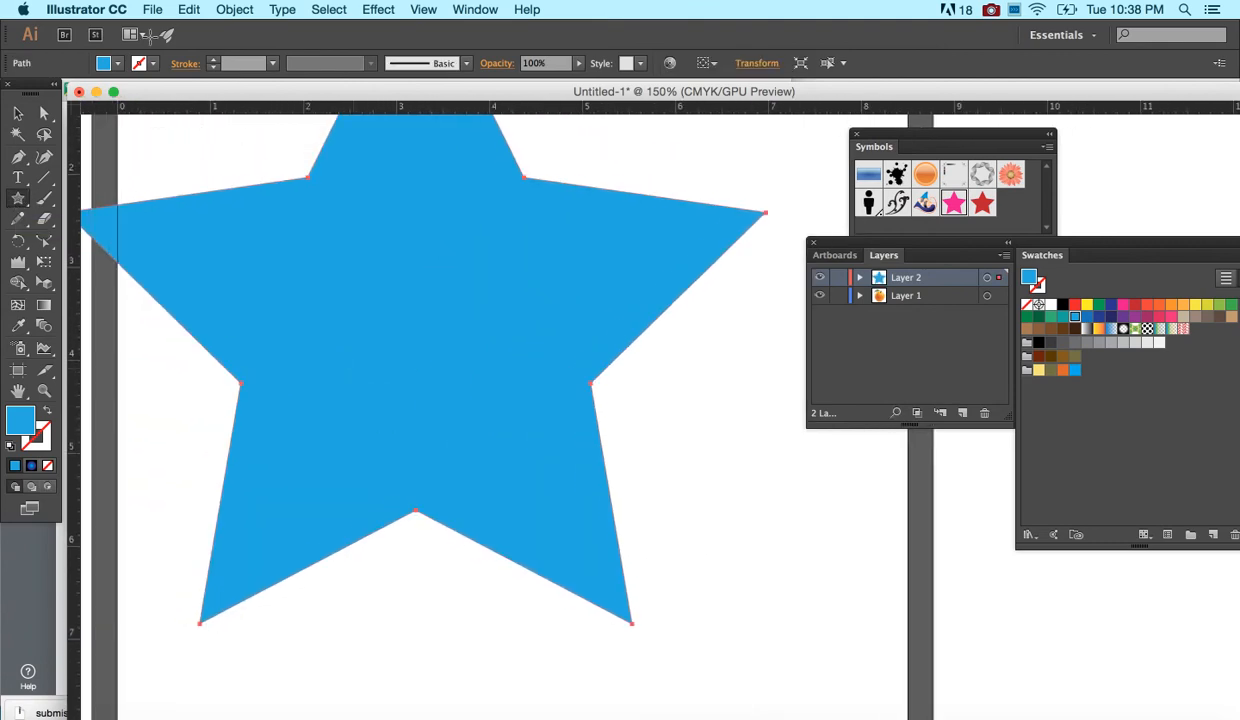
click(117, 63)
click(96, 128)
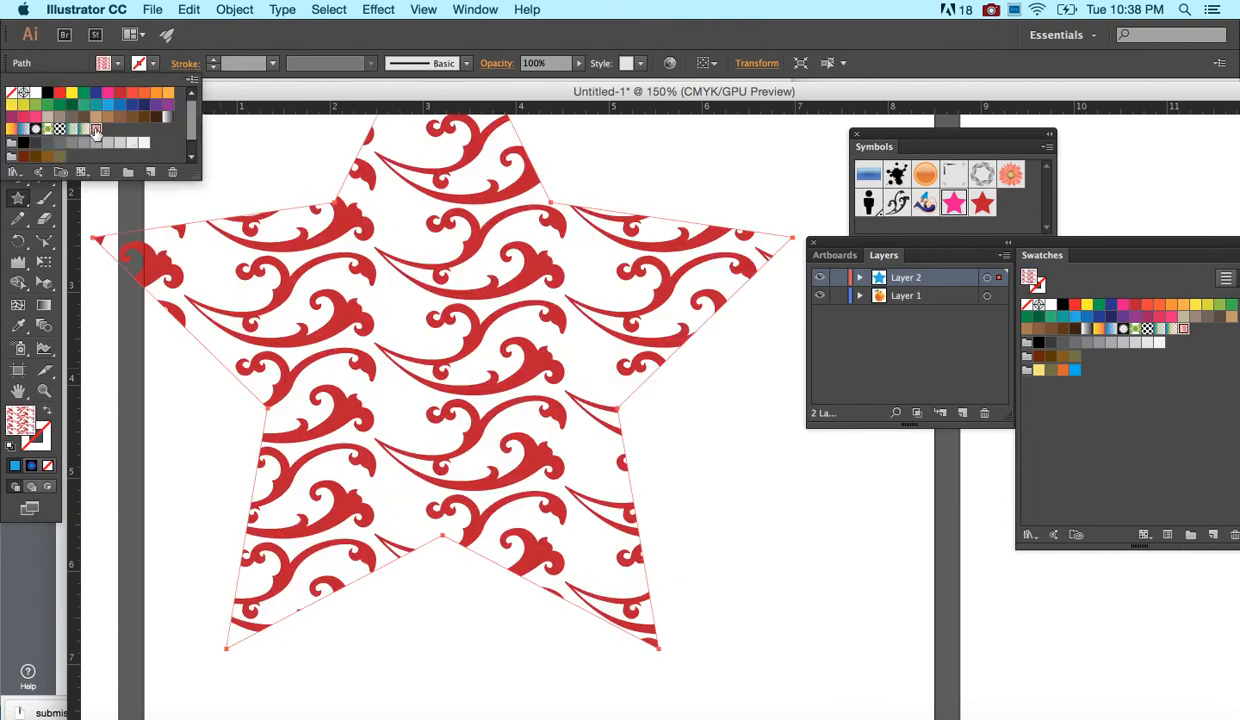
Reopen the red flourish pattern swatch for editing and scale its motif down to a little over half its size
click(1184, 329)
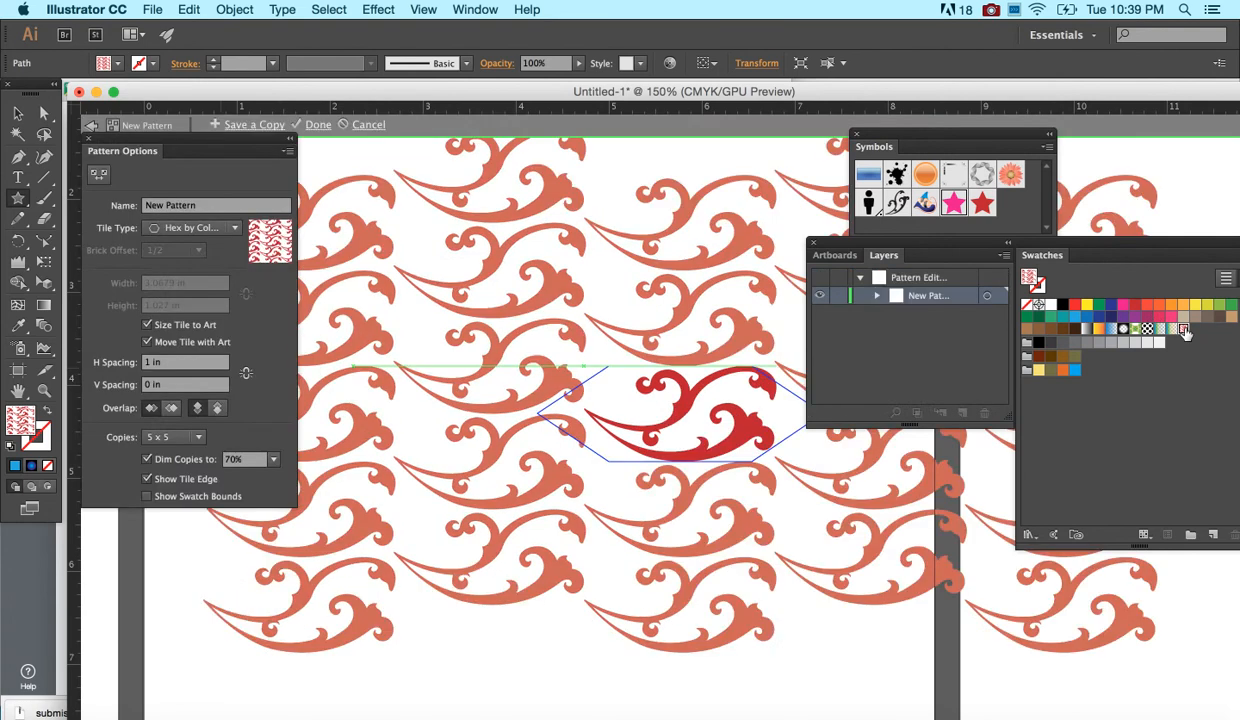
double_click(1147, 327)
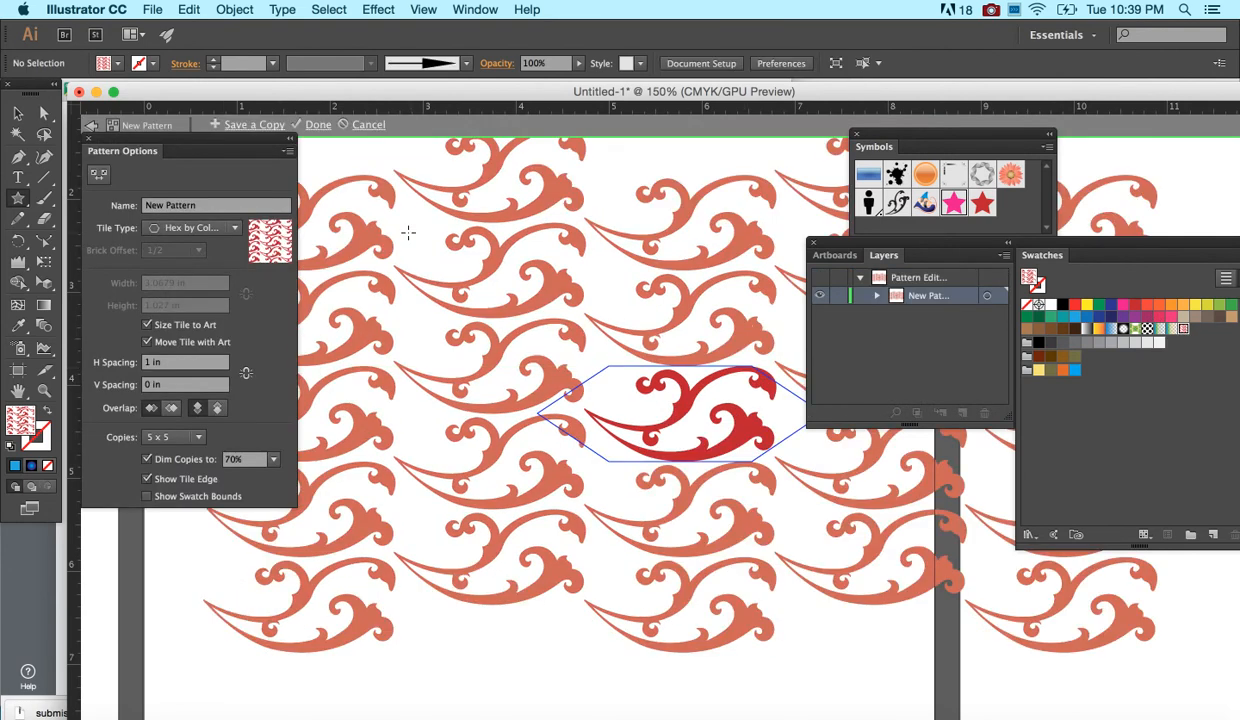
click(17, 113)
click(754, 436)
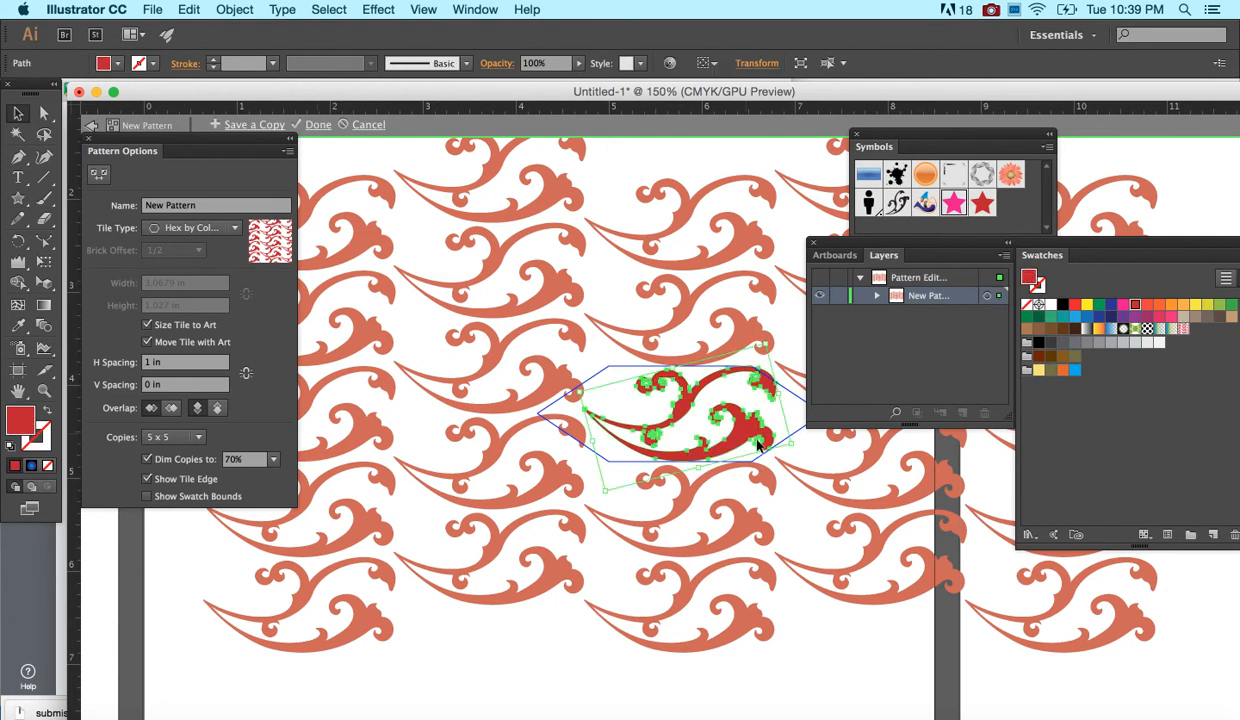
drag(788, 447, 716, 418)
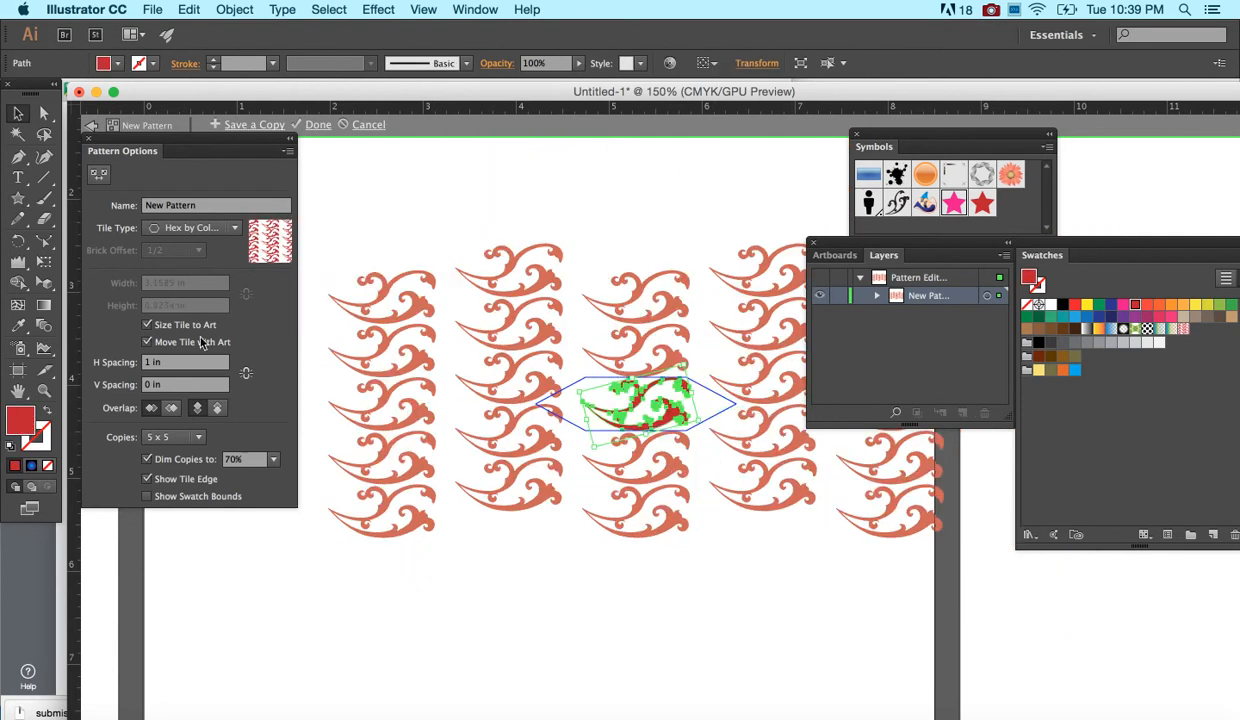
Set the pattern tile's horizontal spacing to 0.5 in
click(146, 365)
text(0.5)
key(Tab)
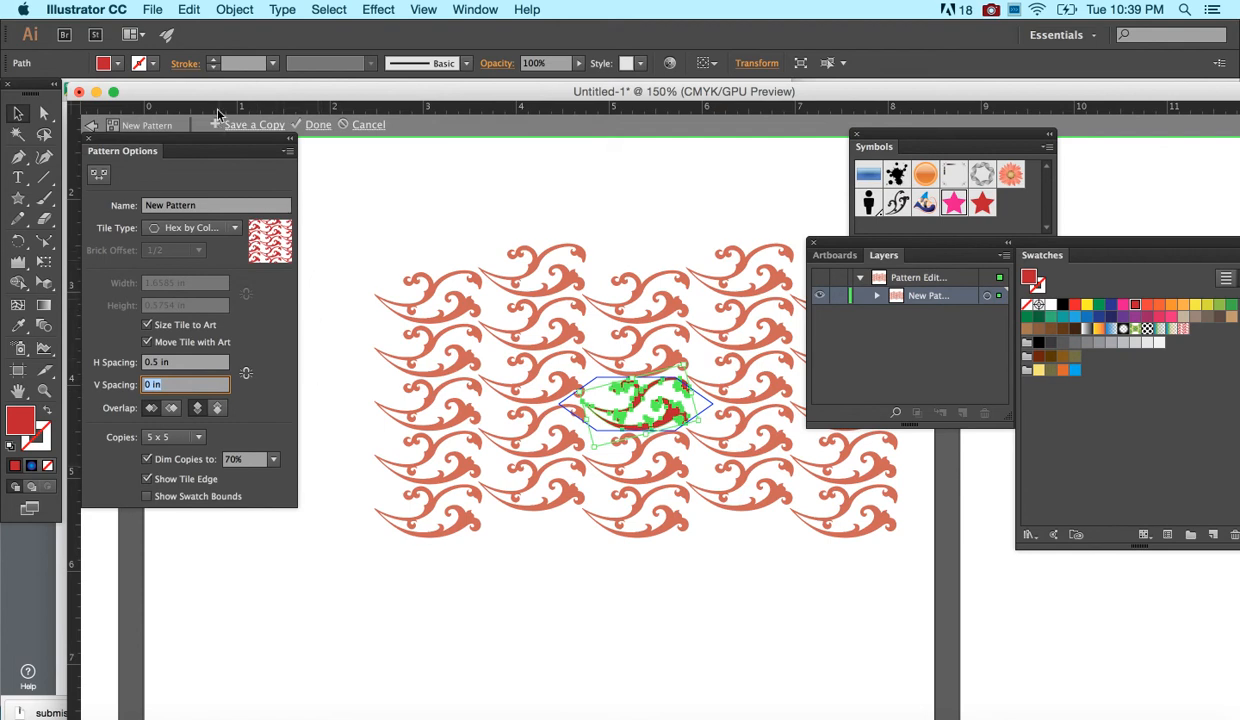
Finish editing the red flourish pattern and duplicate its swatch
click(312, 125)
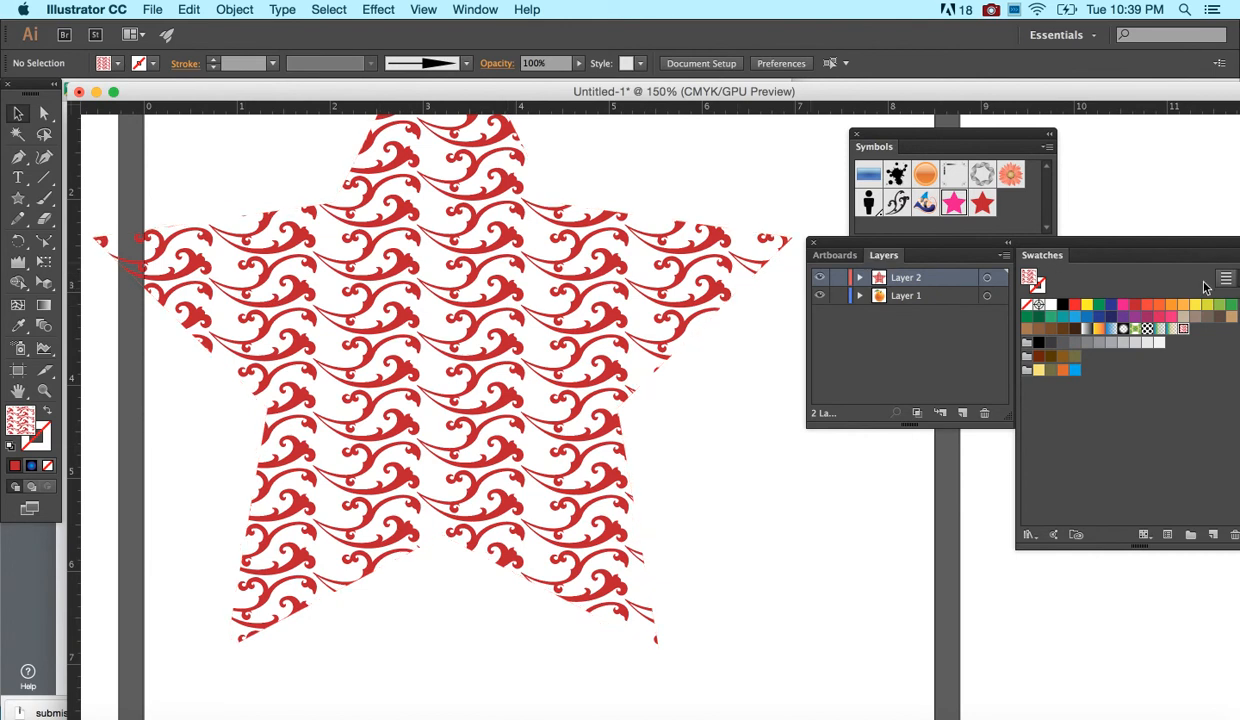
drag(1189, 245, 1145, 244)
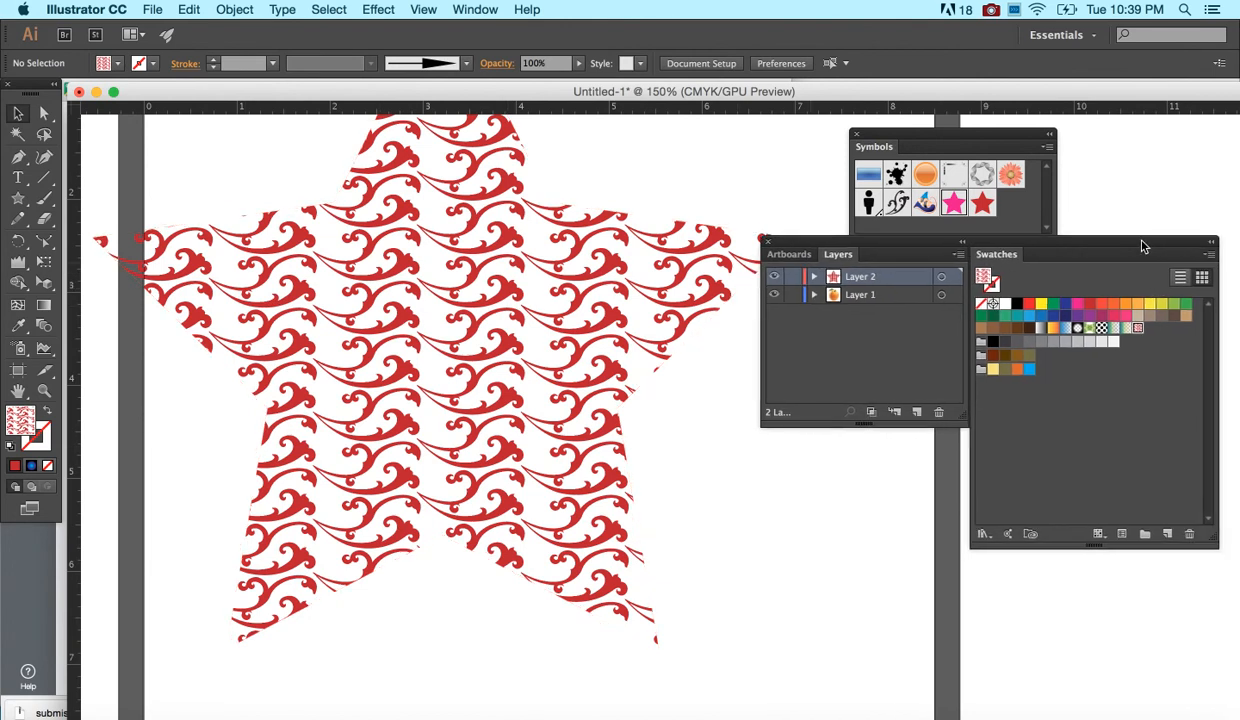
click(1209, 257)
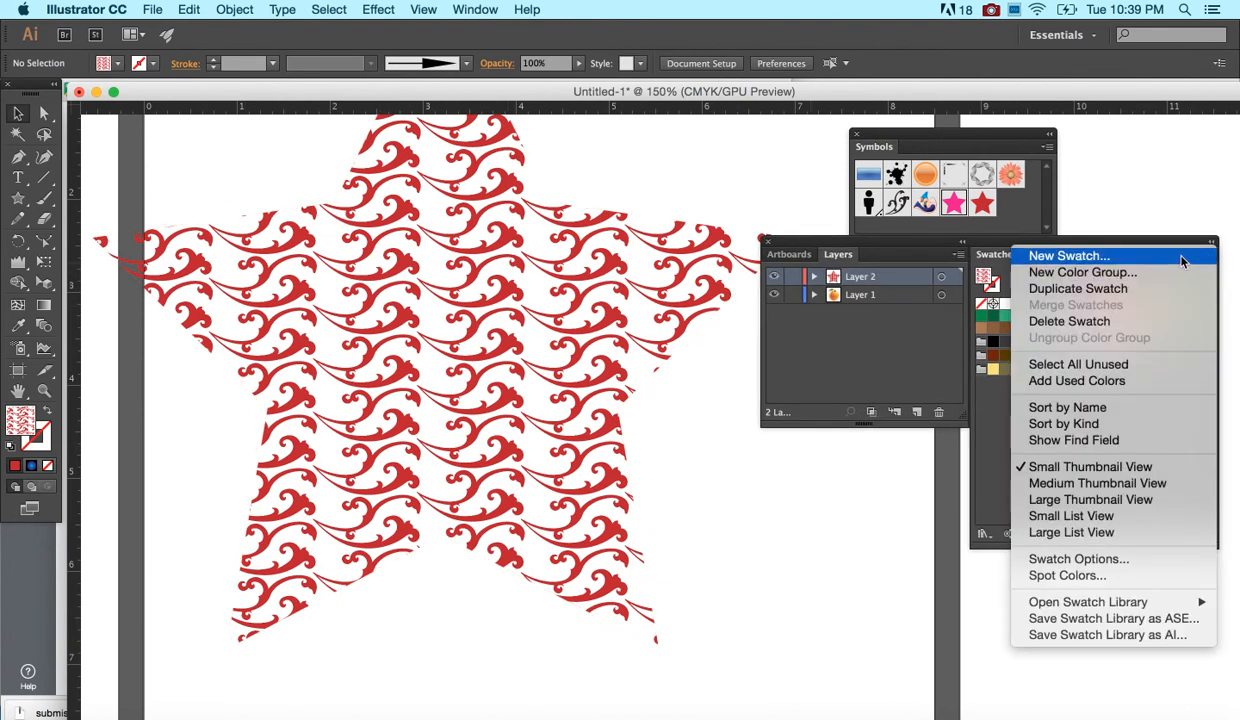
click(1176, 288)
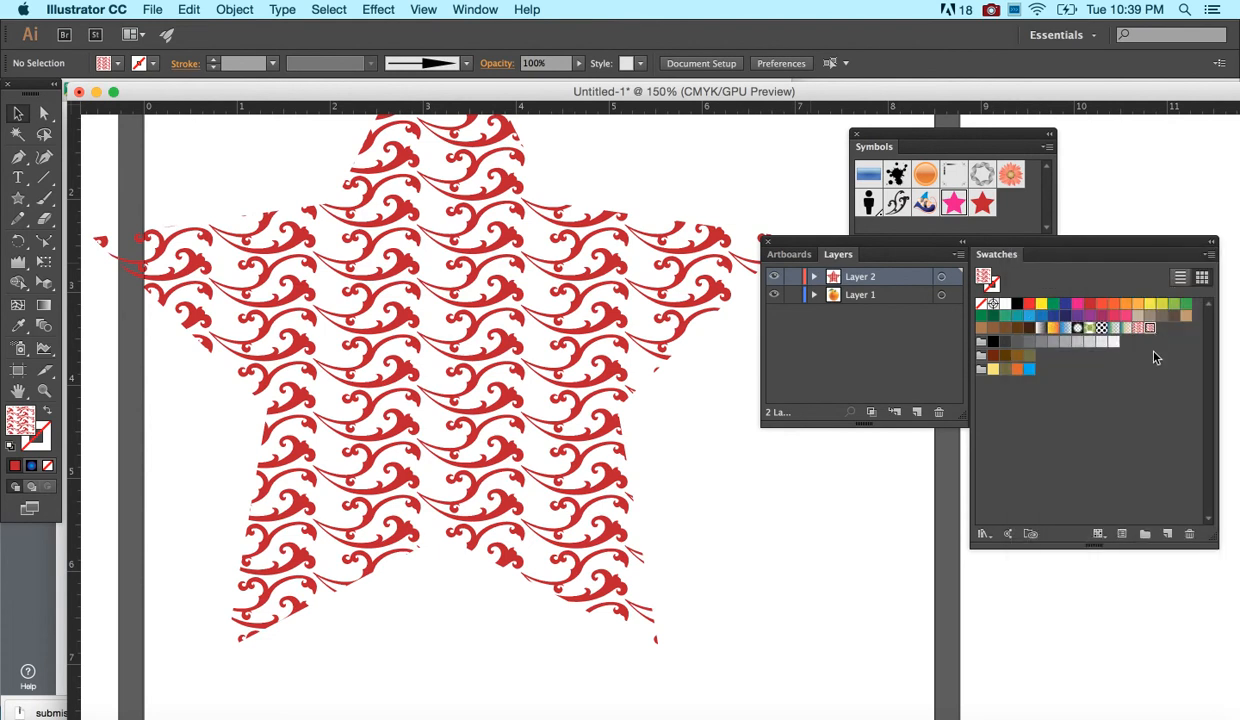
Edit the duplicated pattern swatch, rotating its flourish motif by about half a turn and recolouring it orange, and save the pattern
double_click(1149, 328)
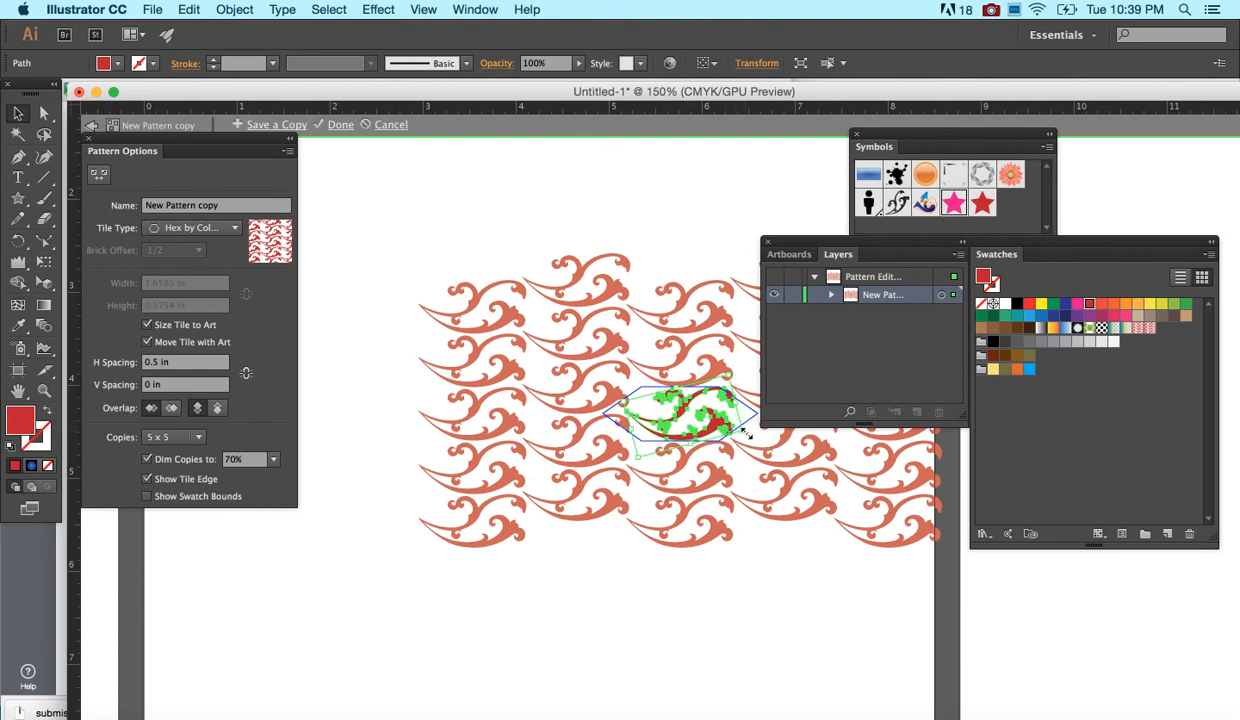
drag(752, 430, 590, 380)
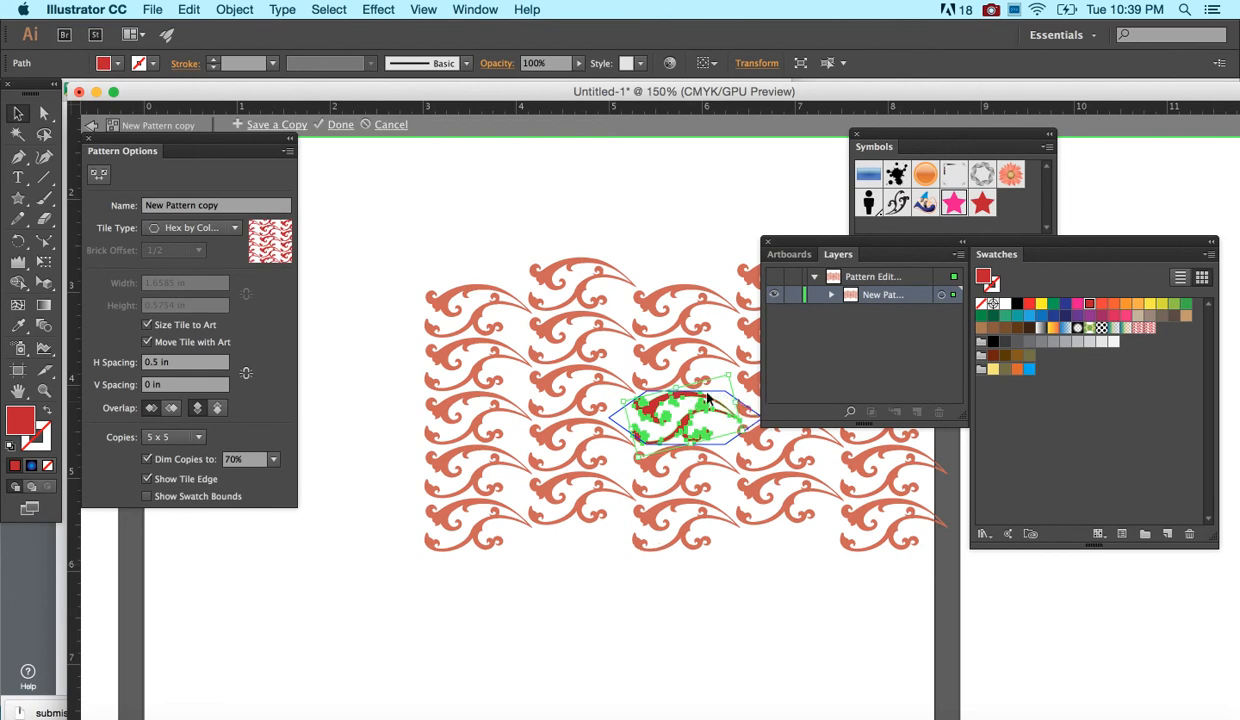
click(118, 64)
click(156, 92)
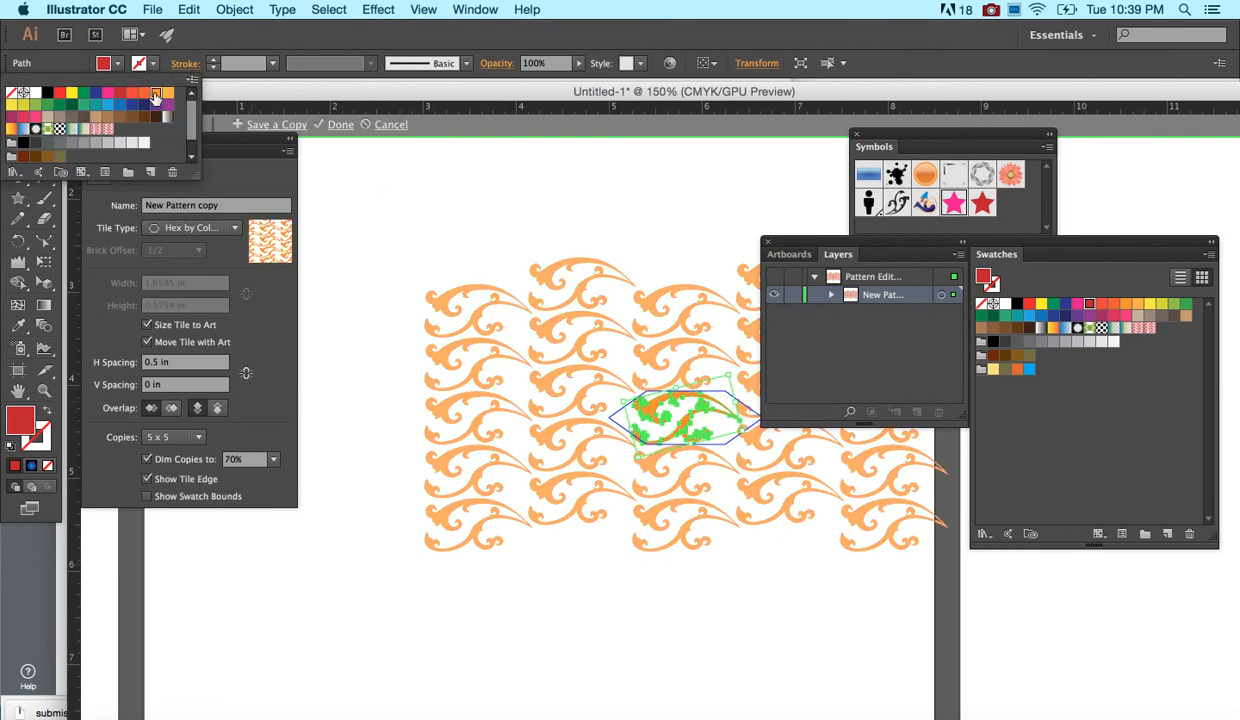
click(338, 128)
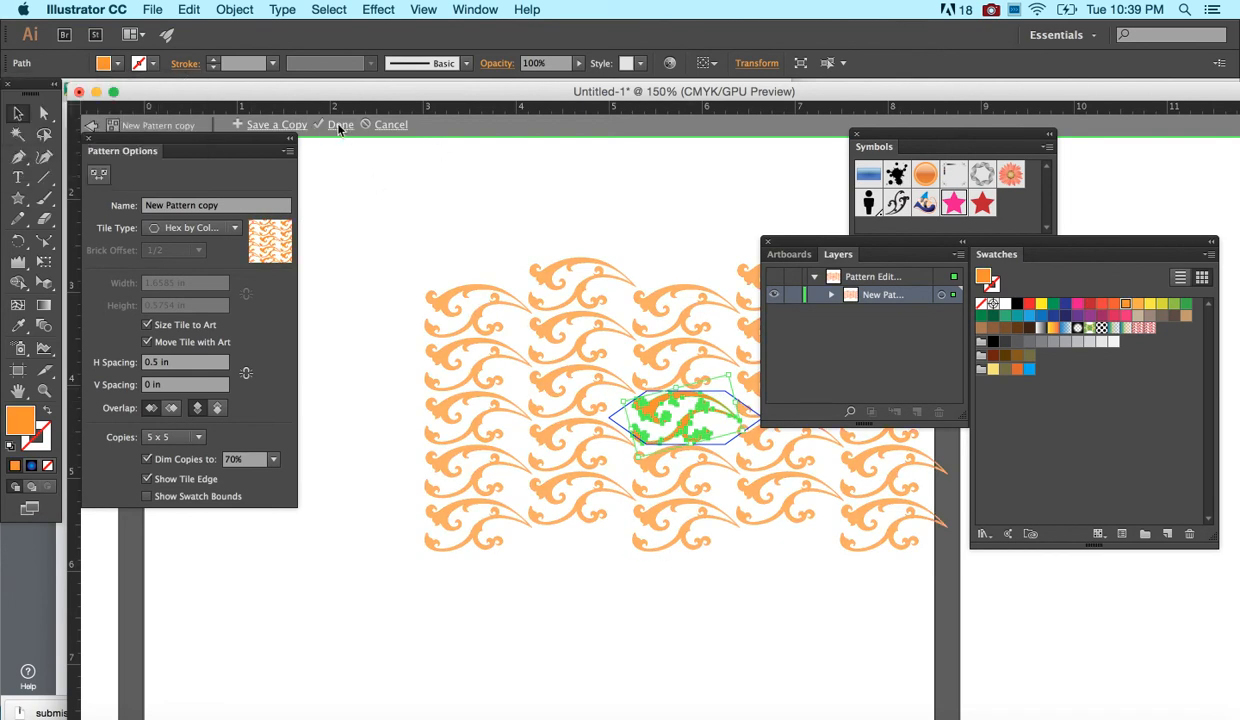
click(338, 128)
Draw a rounded square about 3.9 in wide with the orange flourish fill and place it over the star's lower-right point
key(super+minus)
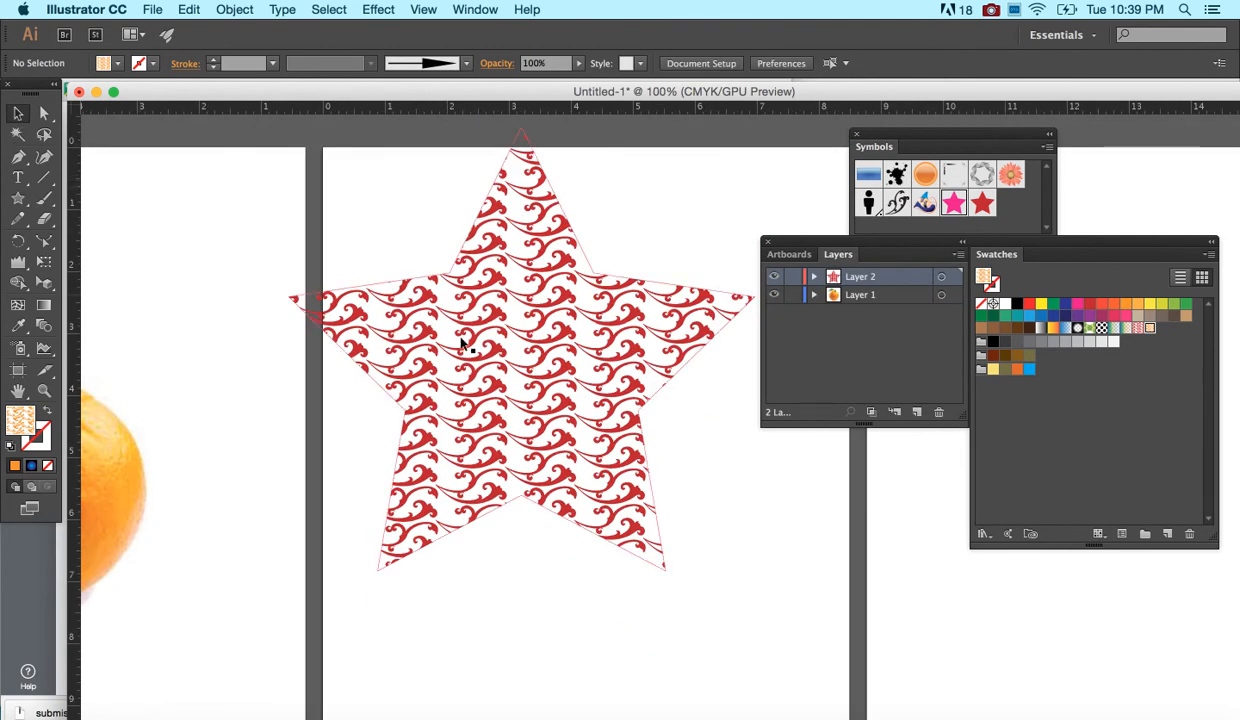
mouse_move(18, 198)
mouse_down()
mouse_move(75, 183)
mouse_move(83, 223)
mouse_up()
mouse_move(499, 342)
mouse_down()
mouse_move(545, 355)
mouse_move(679, 465)
mouse_move(742, 585)
mouse_up()
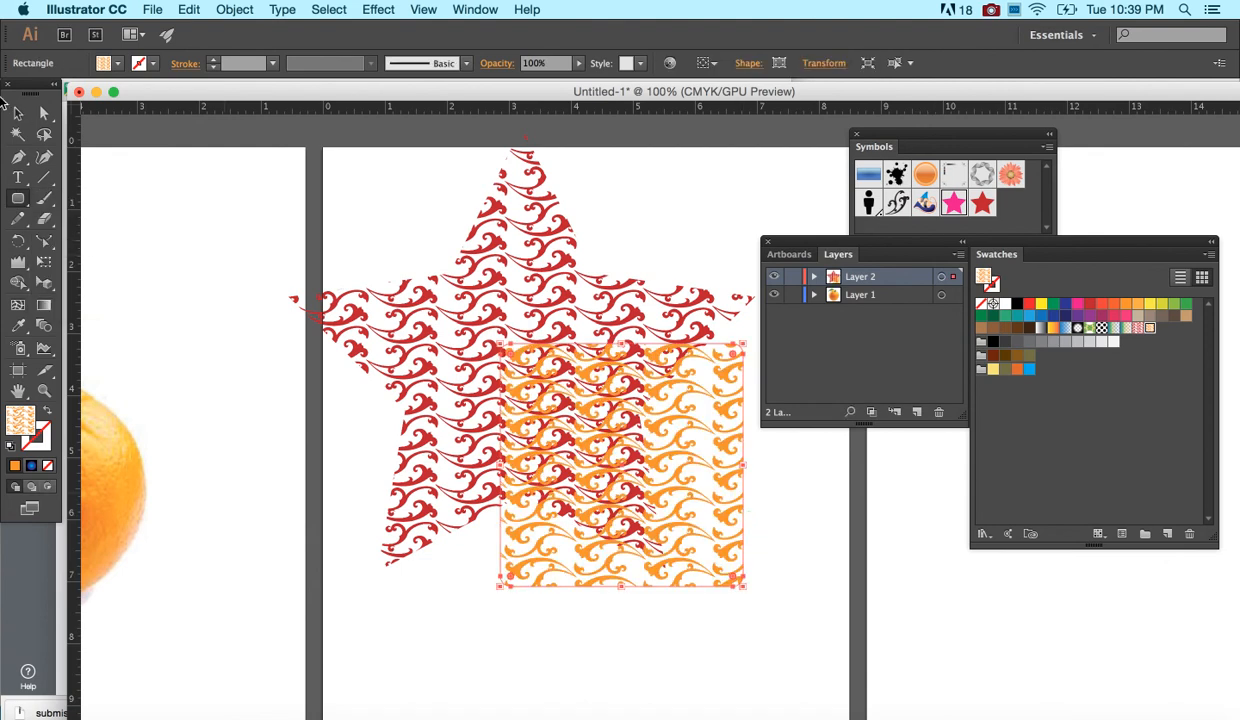
click(19, 115)
scroll(466, 266, right, 3)
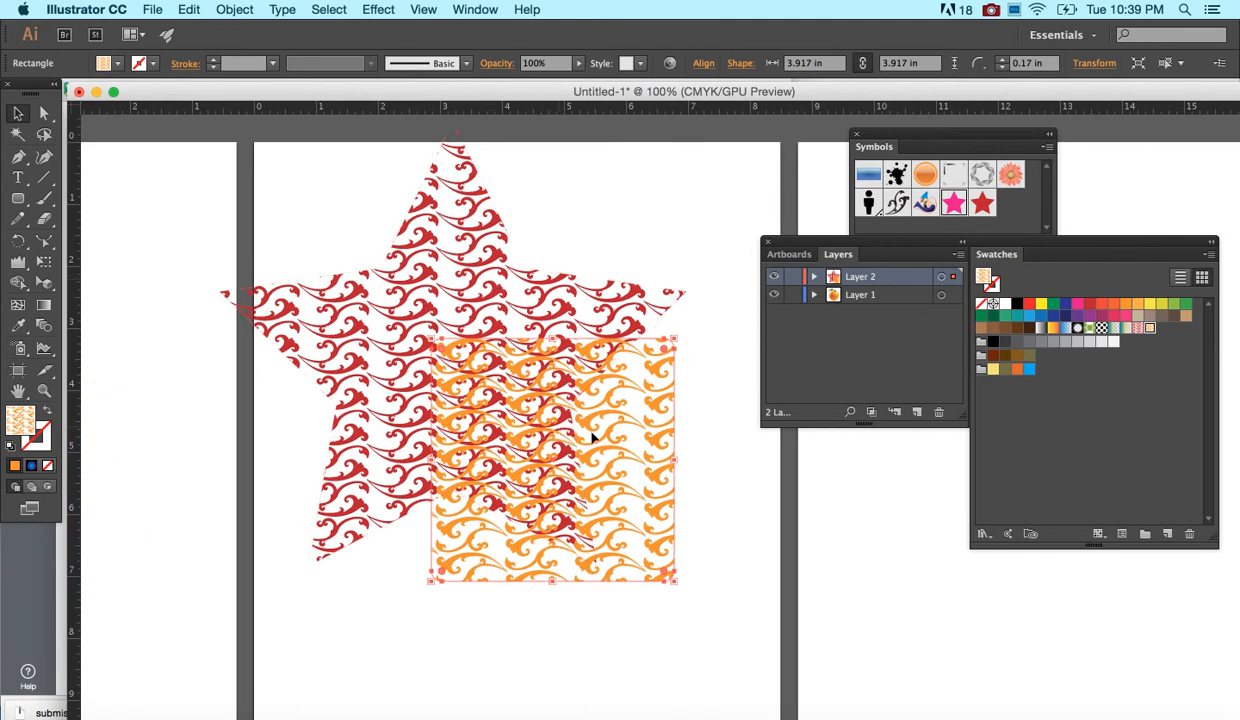
drag(600, 437, 659, 508)
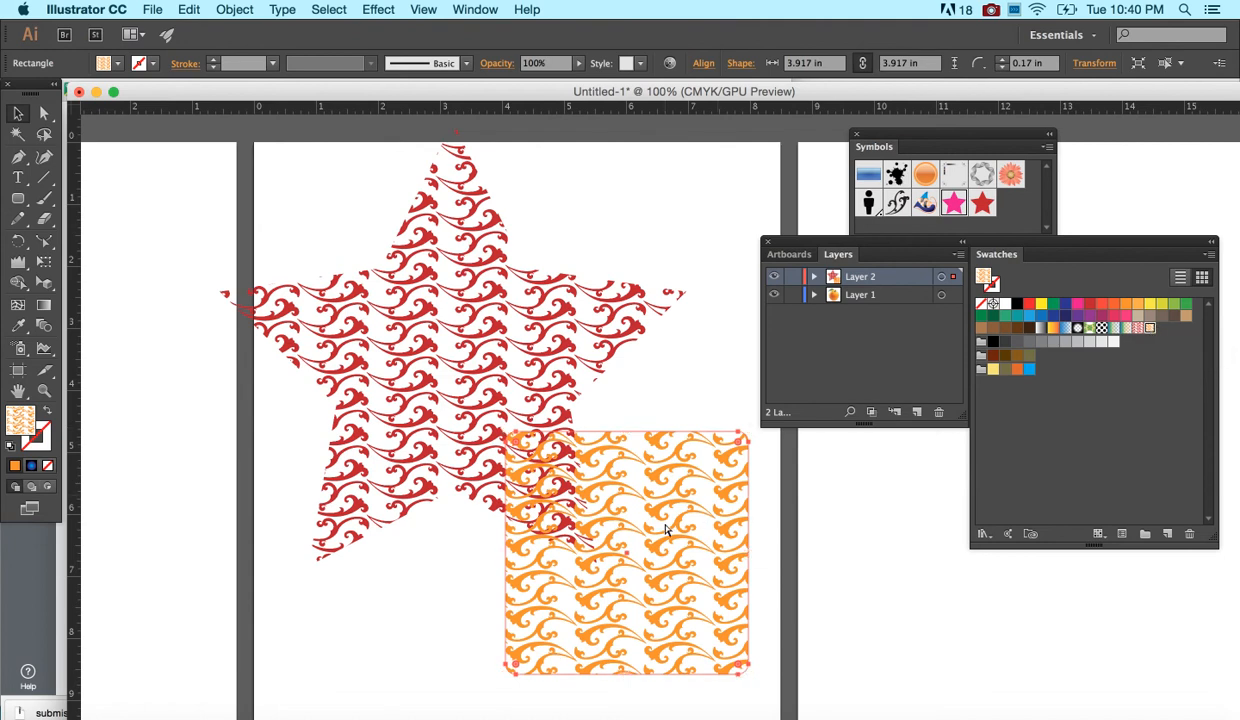
Duplicate the orange patterned square up and to its right, and fill the original square with solid red
drag(665, 520, 712, 466)
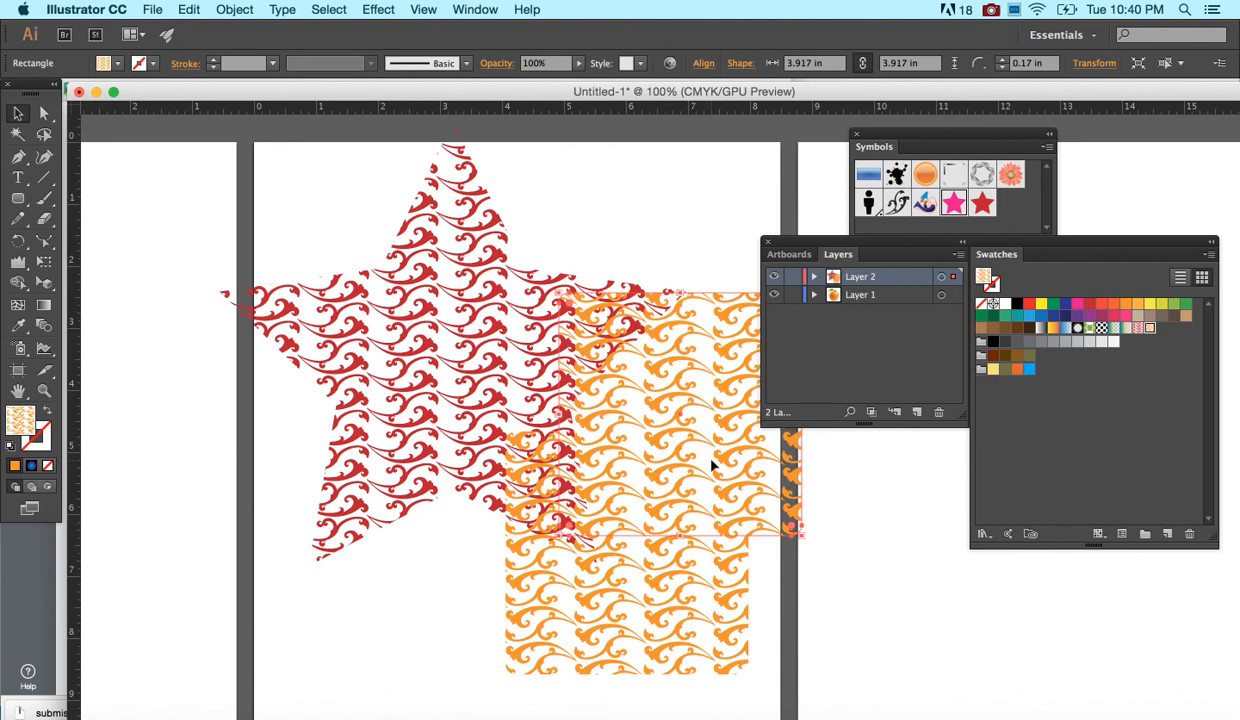
click(685, 551)
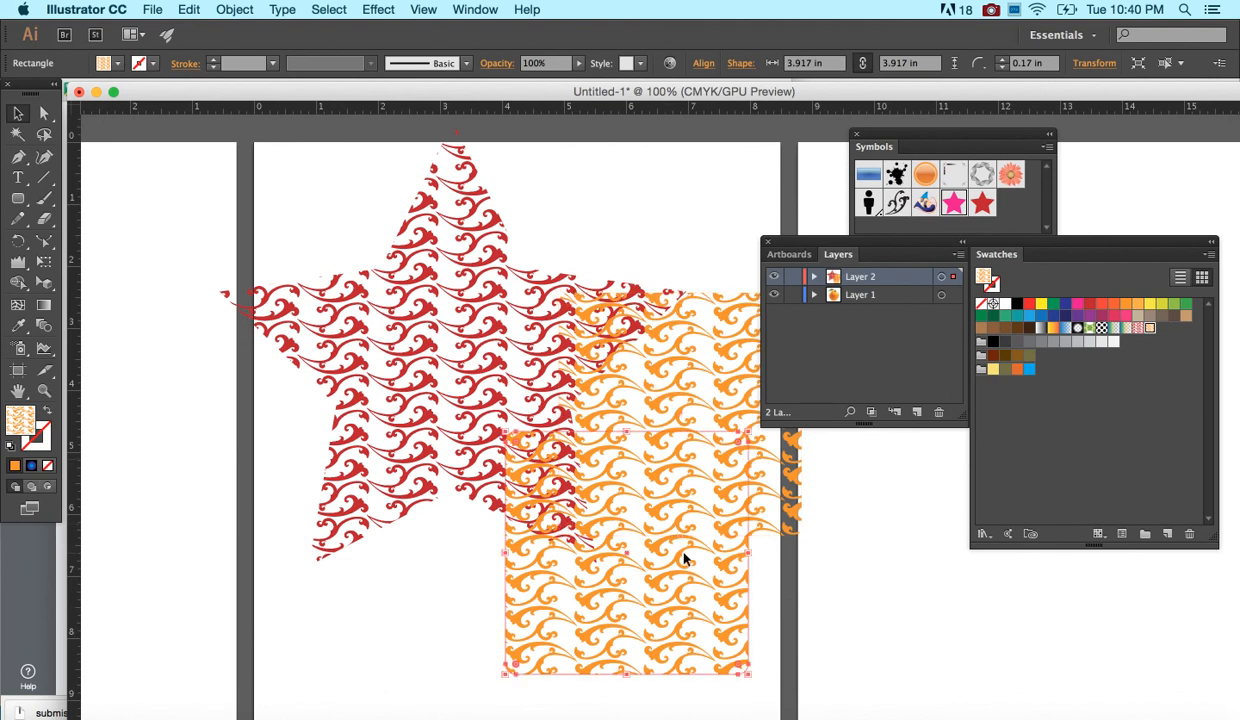
click(117, 66)
click(118, 93)
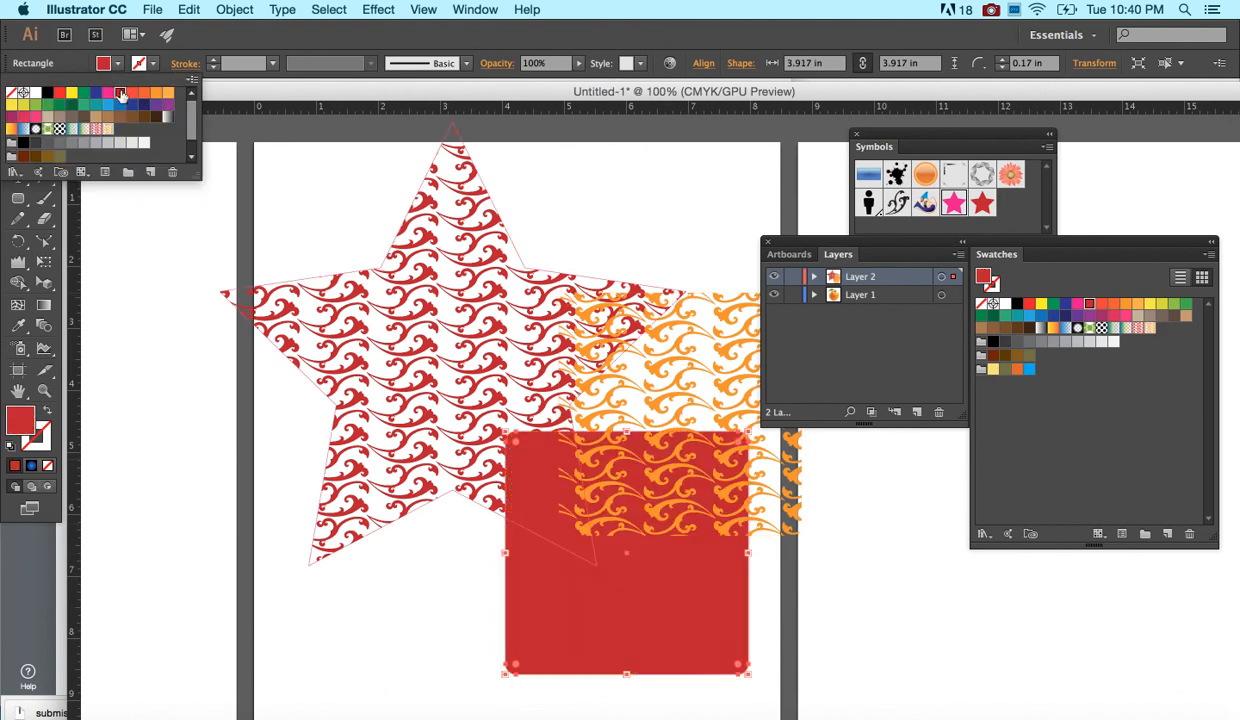
Lay the orange patterned copy over the red square and align the two squares so they coincide
click(688, 346)
drag(688, 346, 635, 466)
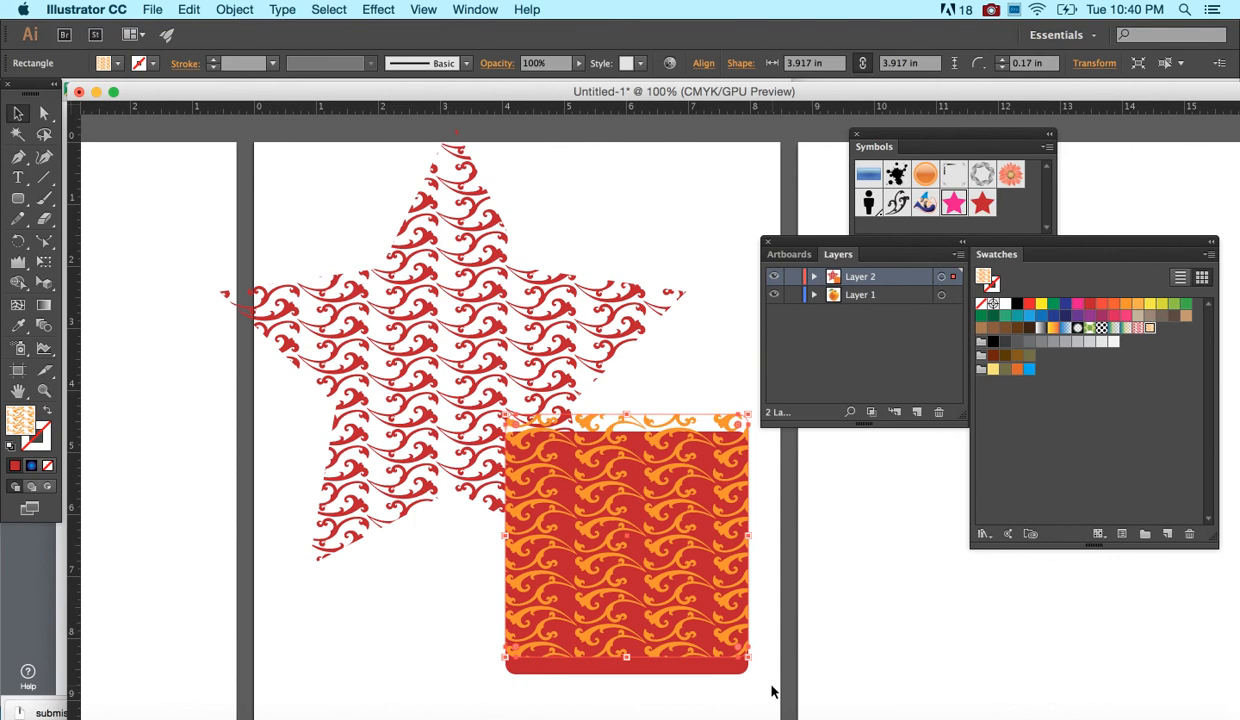
click(760, 688)
click(686, 573)
shift+click(614, 356)
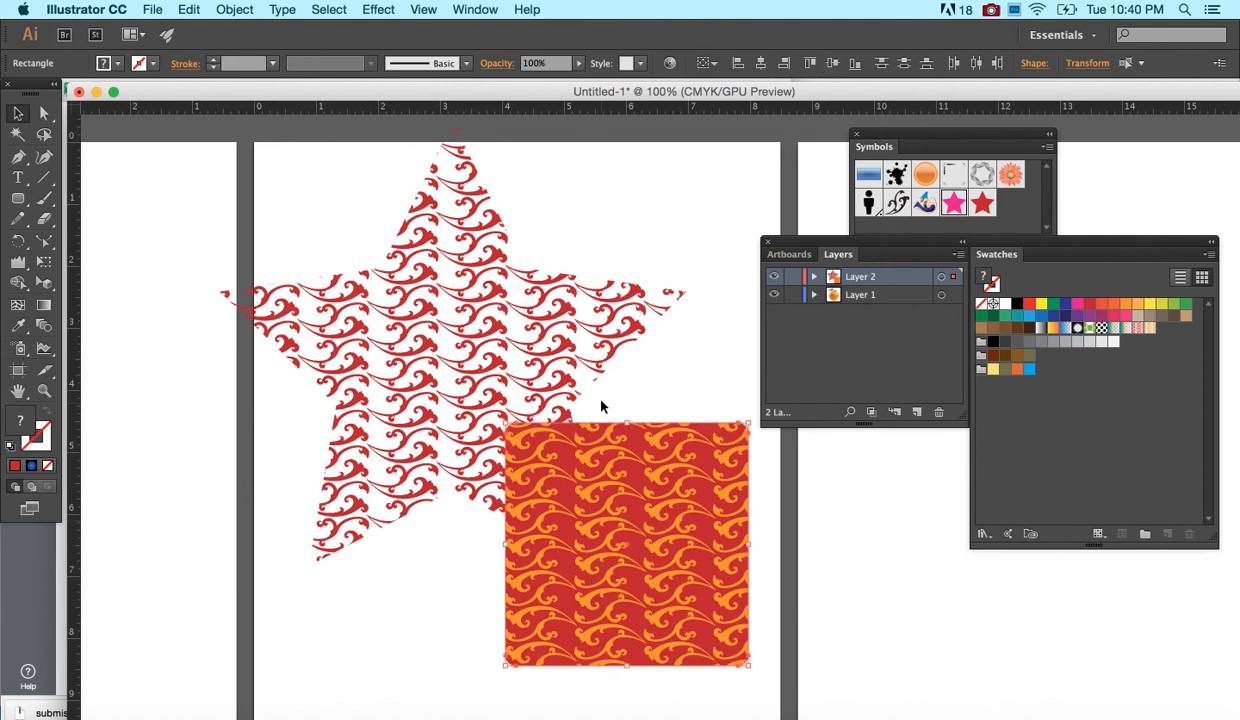
click(636, 372)
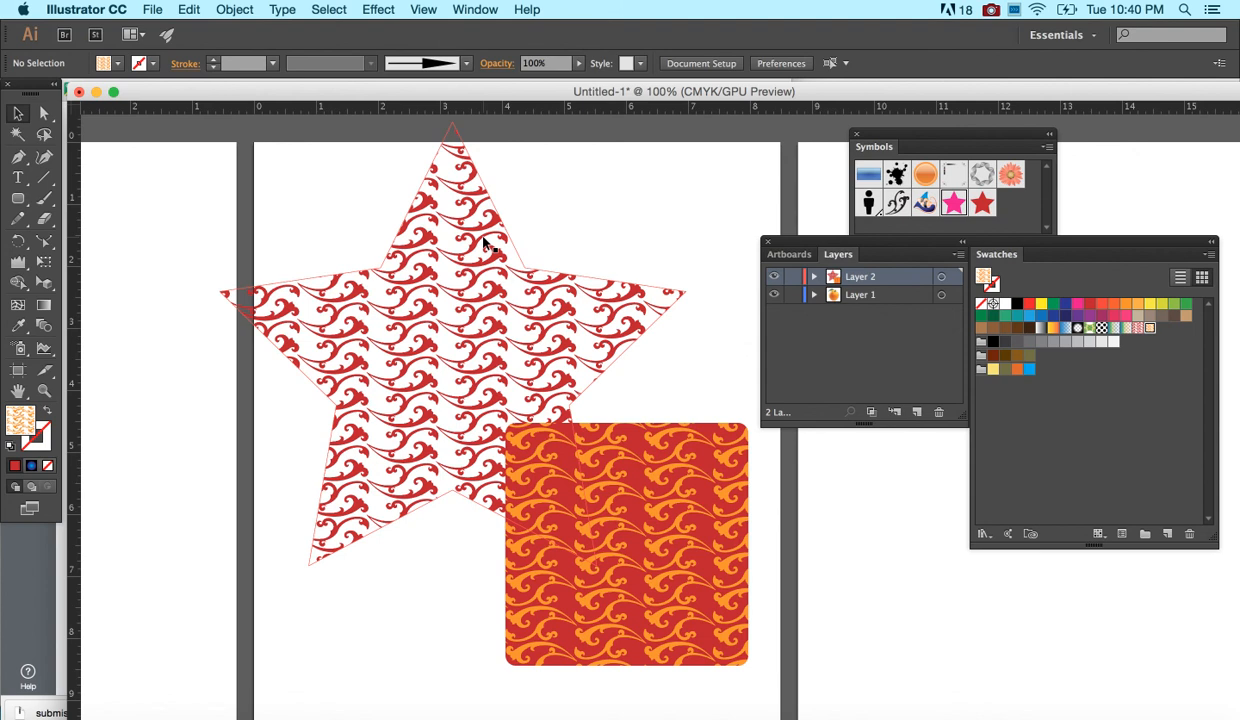
click(152, 9)
click(686, 5)
click(991, 9)
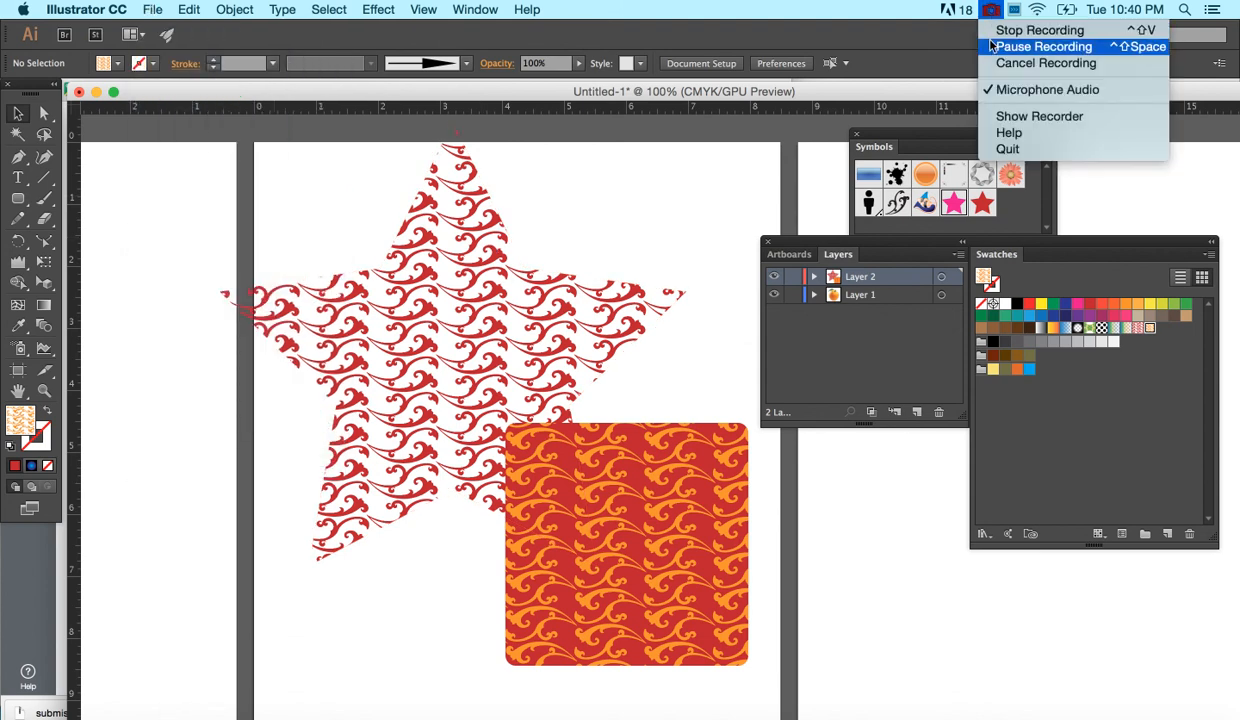